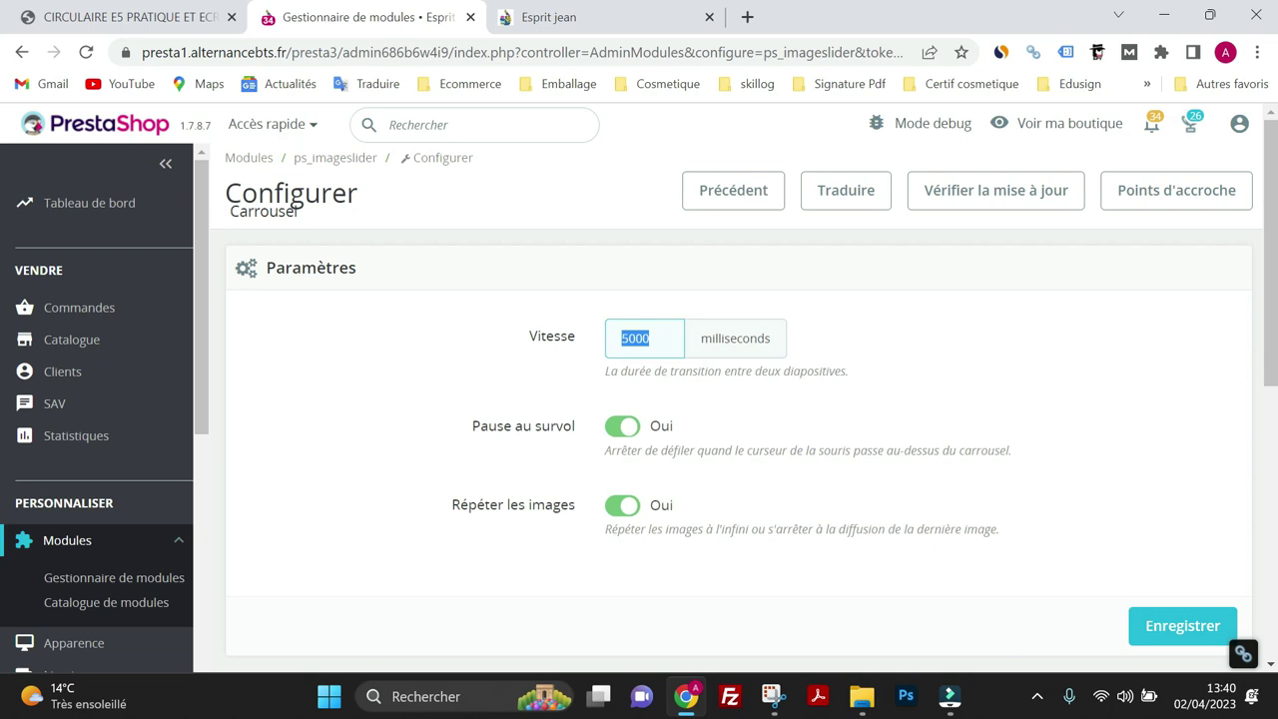
Set the carousel's Vitesse to 1000 milliseconds, save the settings and check the slideshow on the storefront
text(1000)
click(1148, 633)
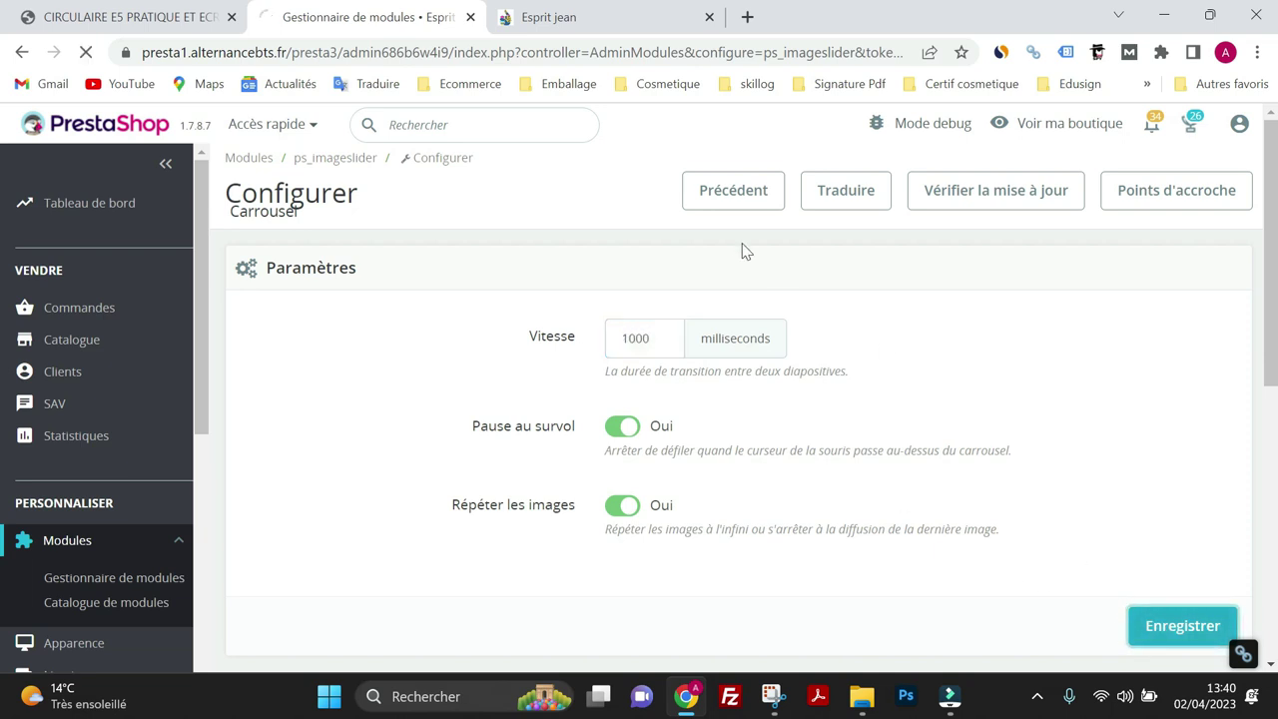
click(581, 28)
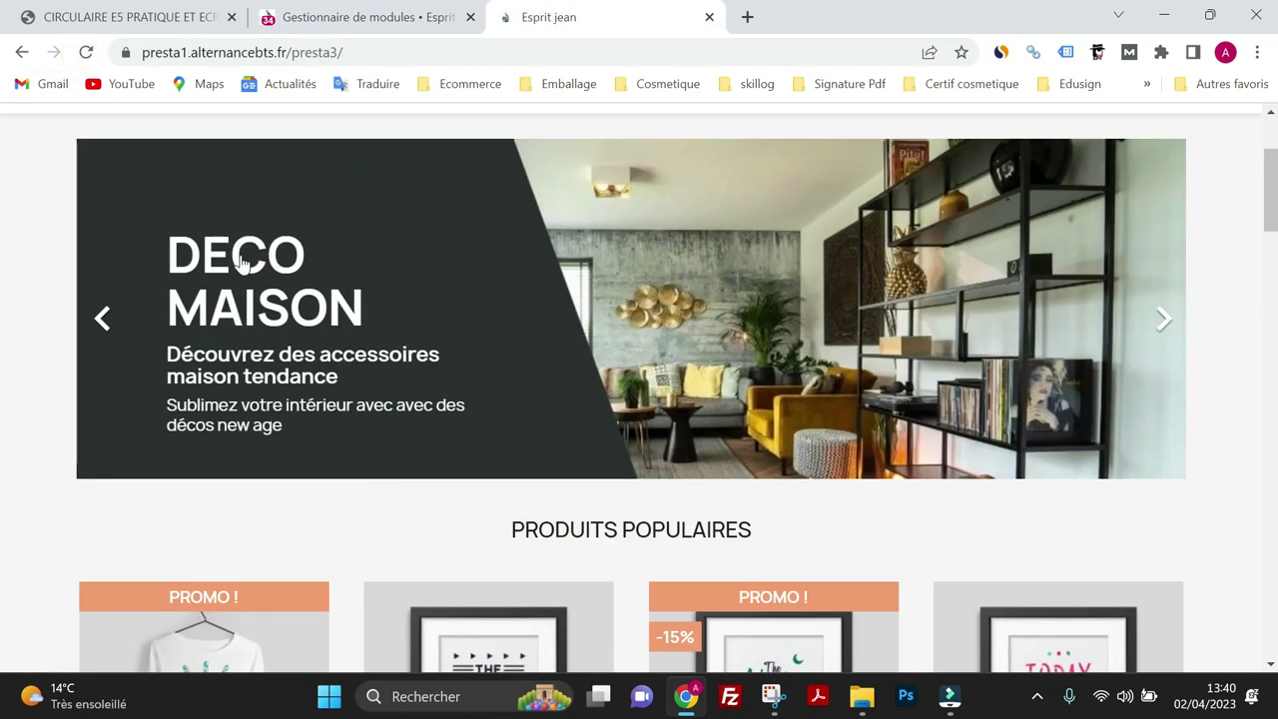
click(222, 309)
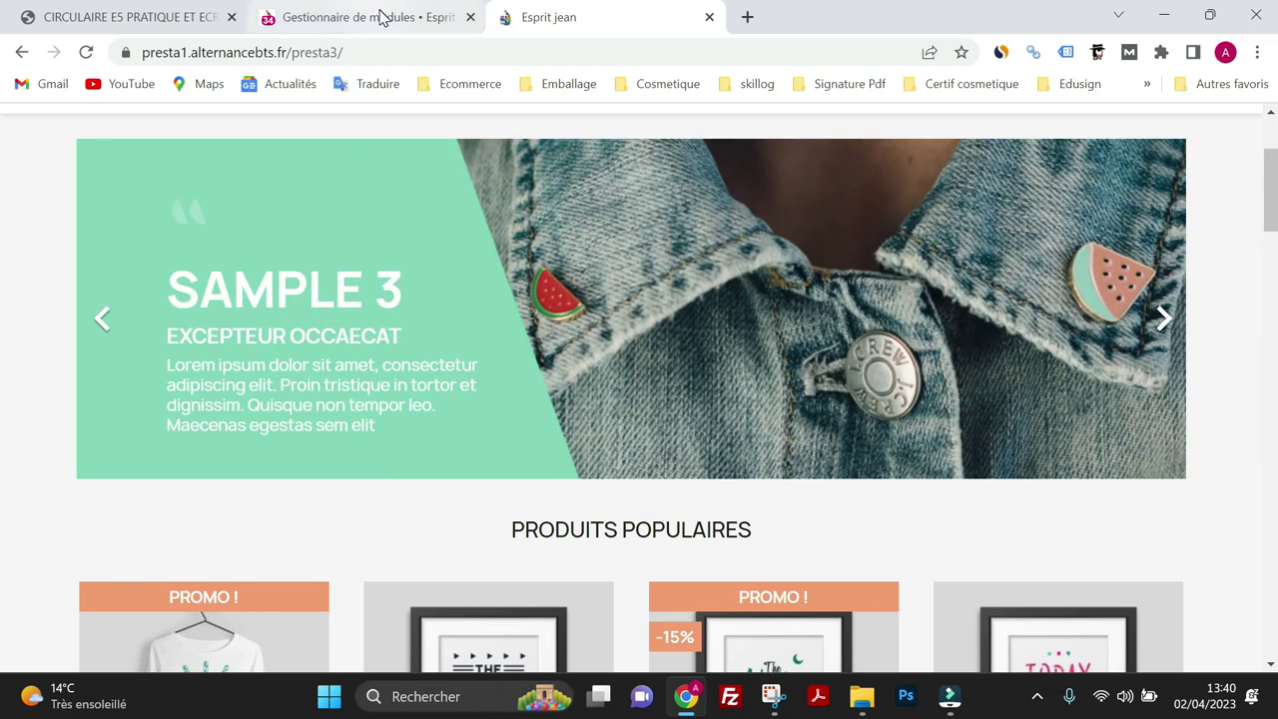
Disable Pause au survol for the carousel, save the settings and reload the storefront to check the slideshow
click(379, 17)
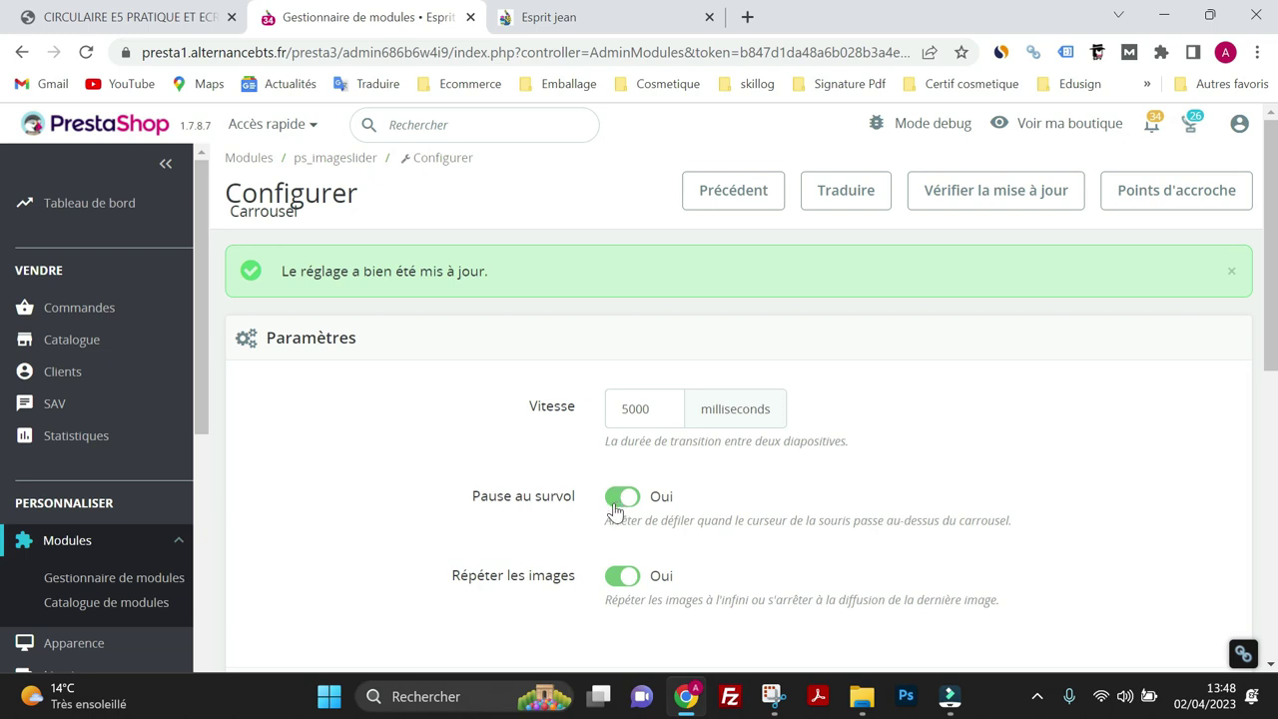
click(563, 18)
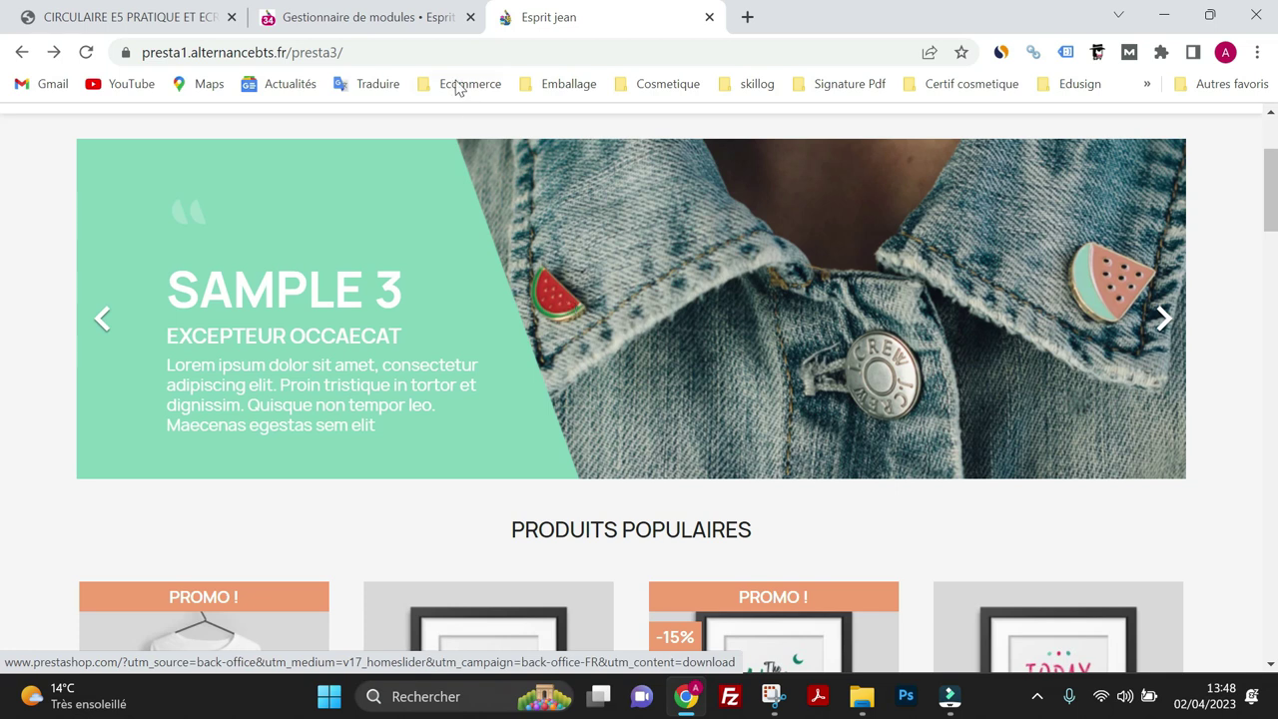
click(427, 20)
click(620, 497)
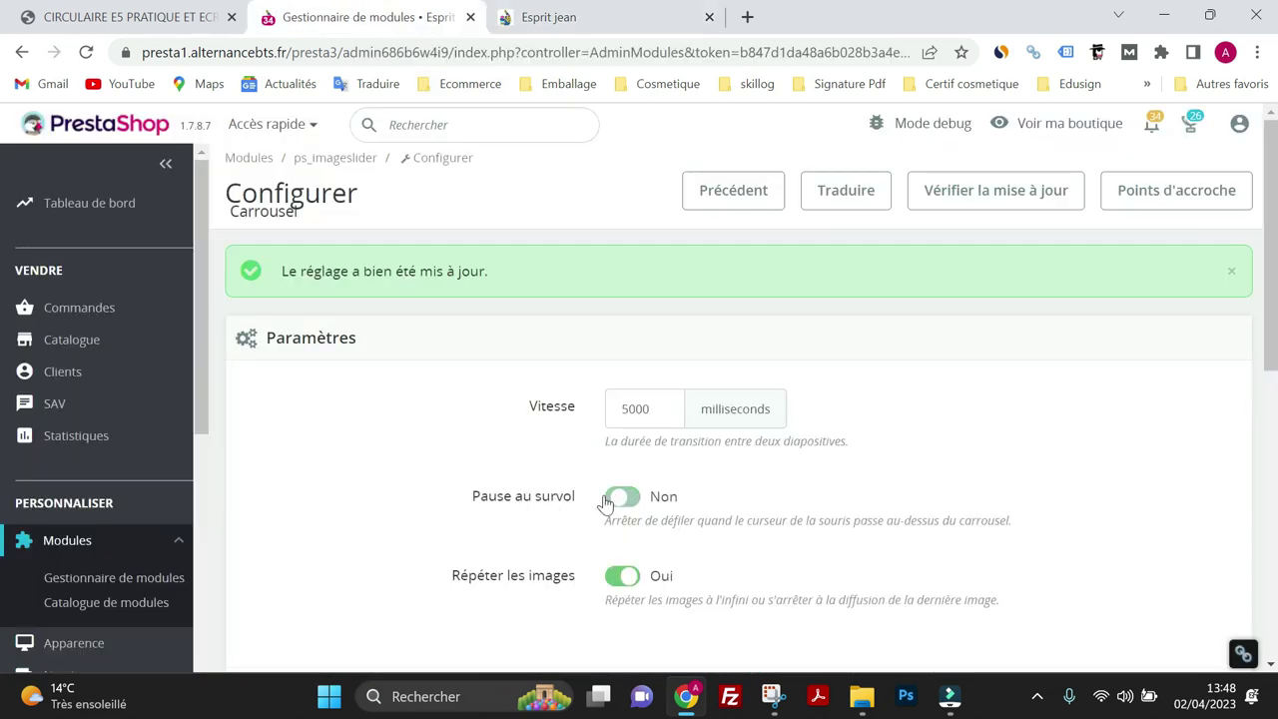
scroll(998, 559, down, 3)
click(1174, 413)
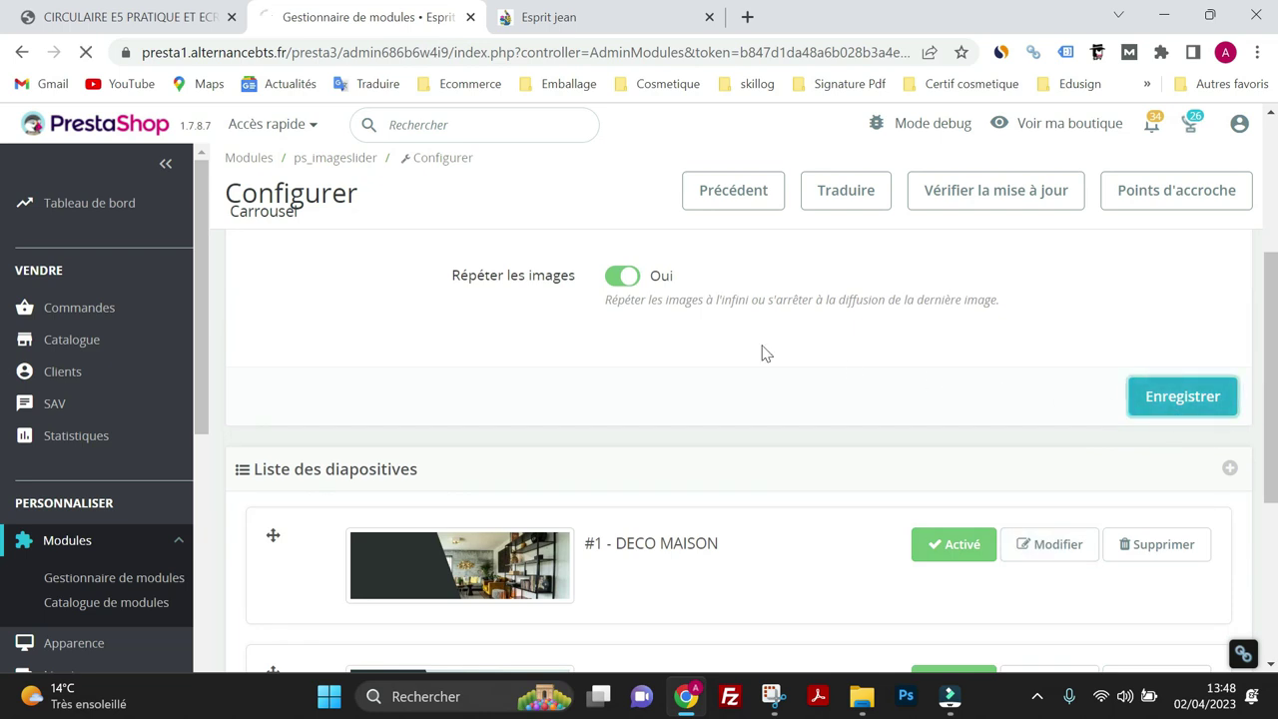
click(599, 25)
click(86, 51)
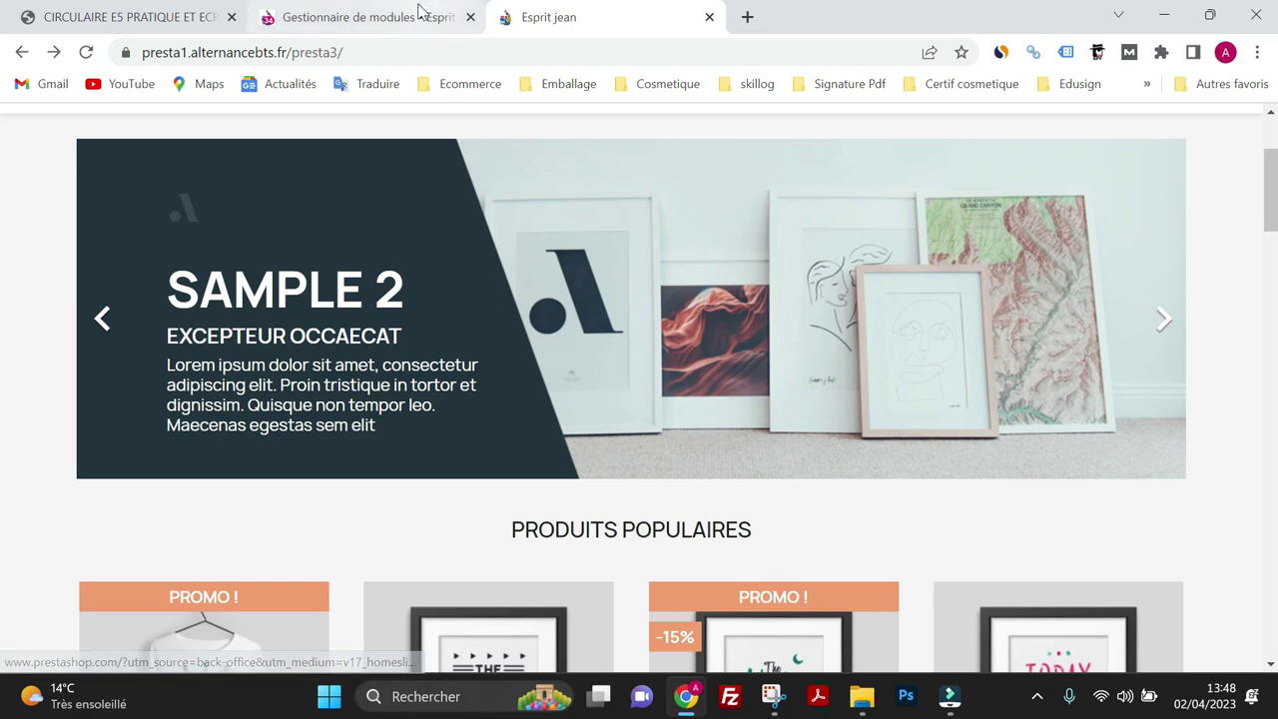
Review the carousel's remaining parameters and the list of slides in the back office
click(419, 12)
scroll(581, 455, down, 2)
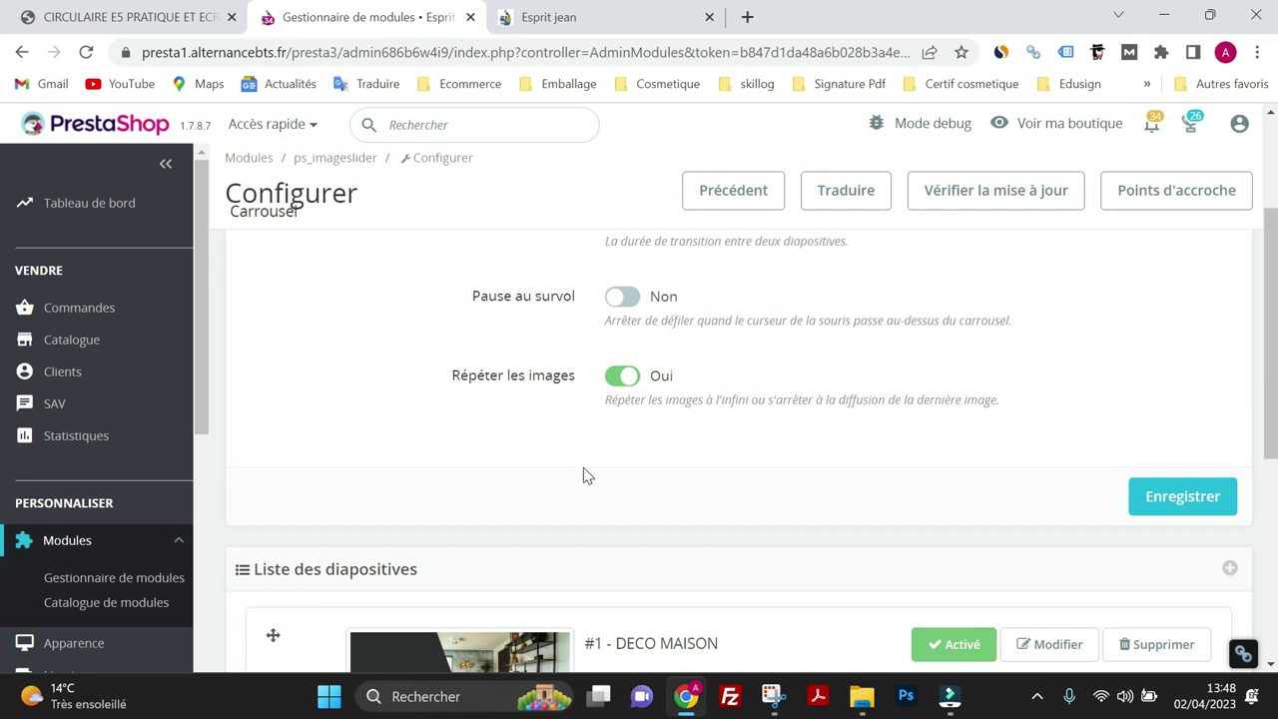
scroll(810, 345, up, 1)
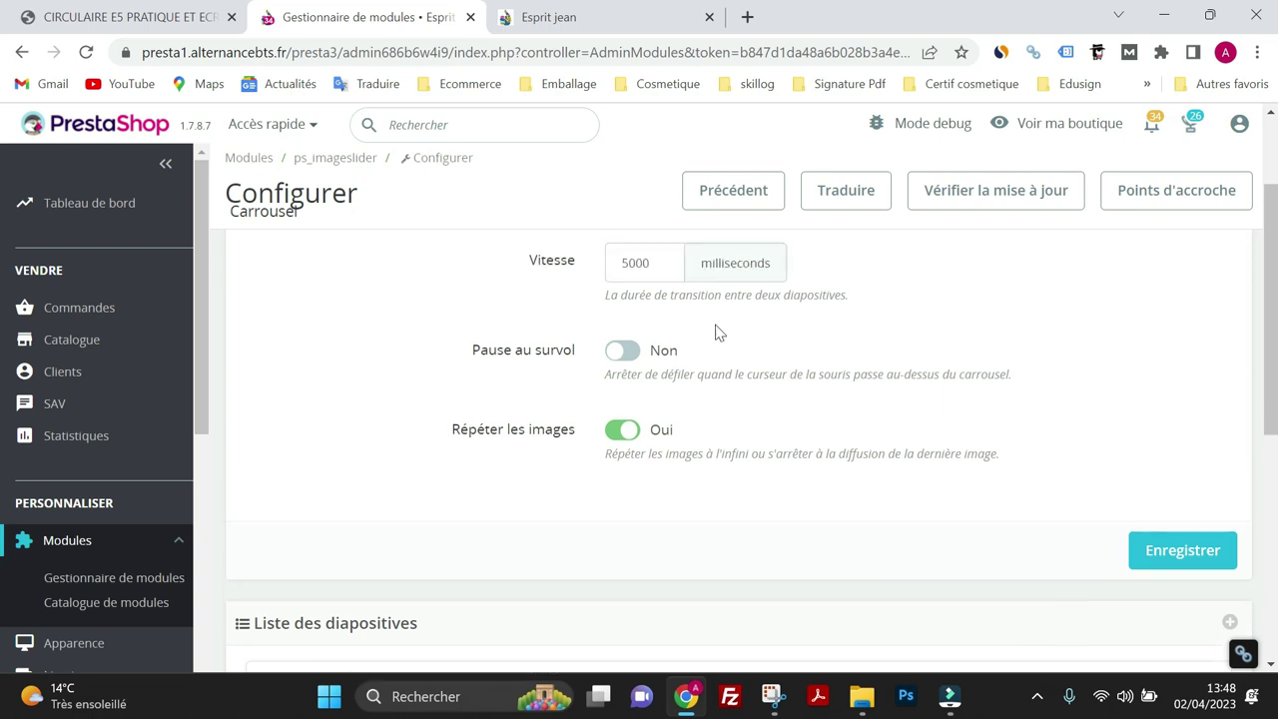
click(1169, 604)
scroll(601, 389, down, 4)
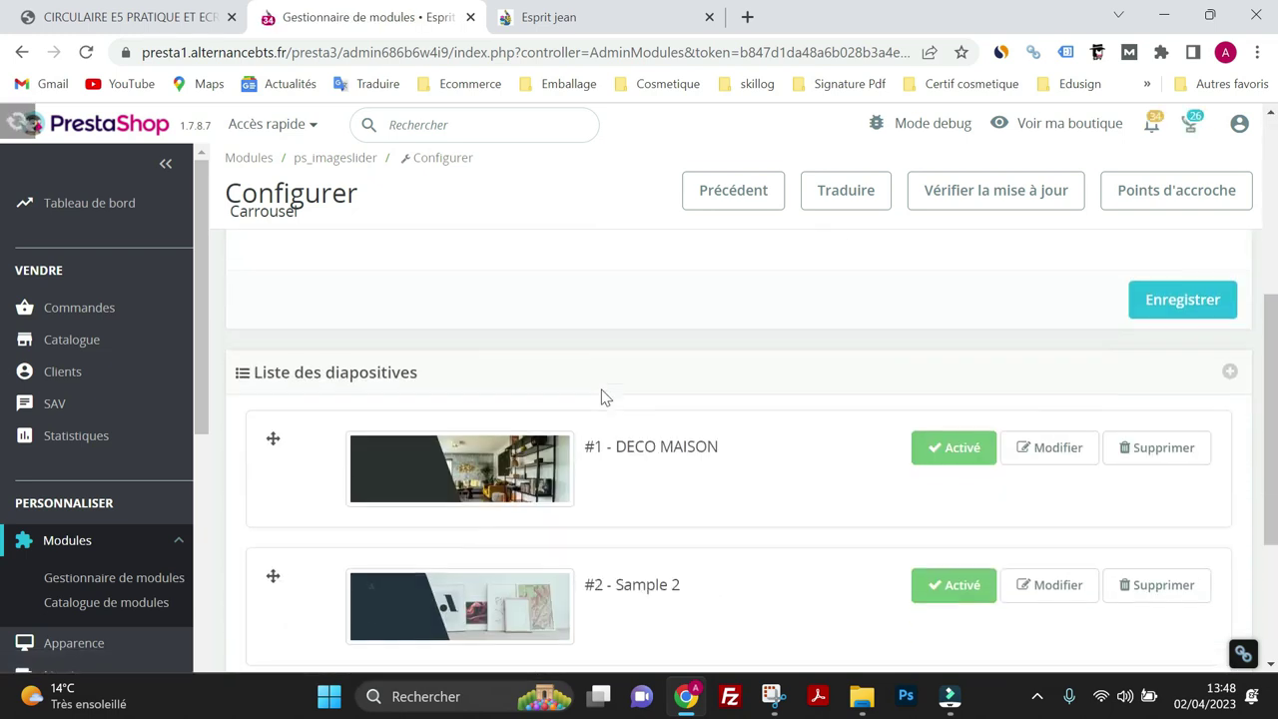
scroll(651, 417, down, 2)
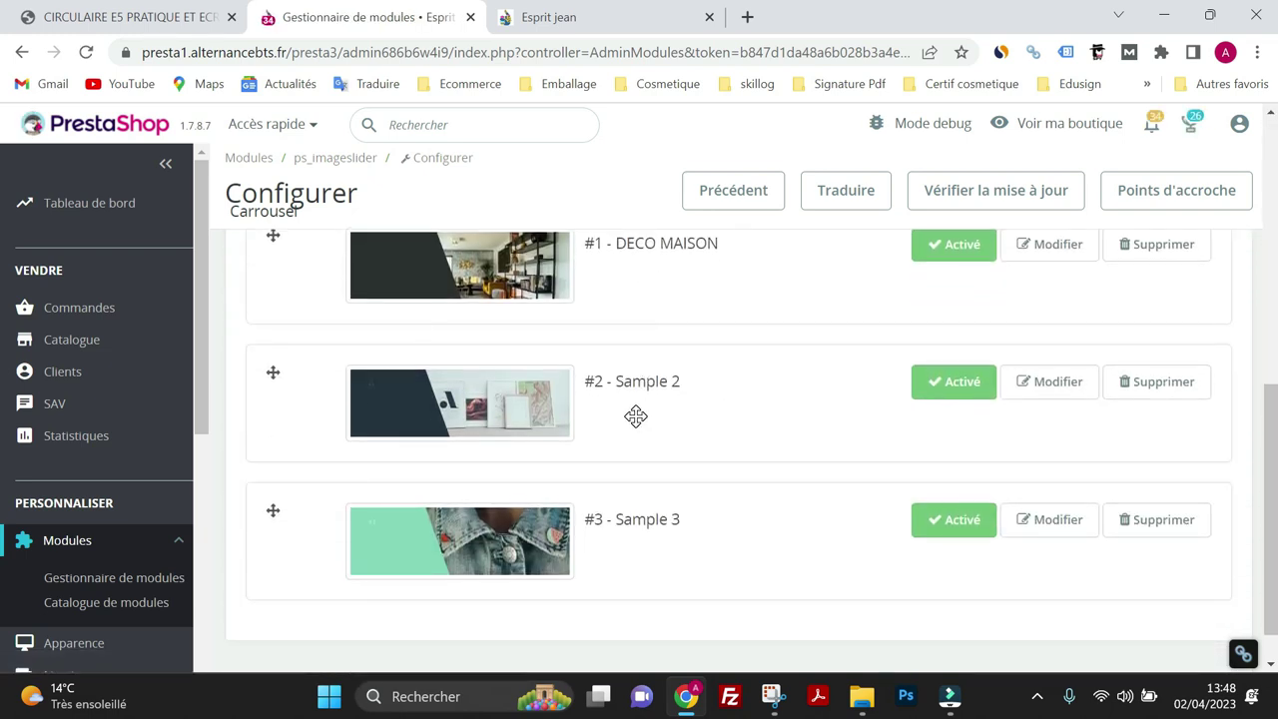
scroll(636, 416, up, 2)
scroll(650, 417, down, 1)
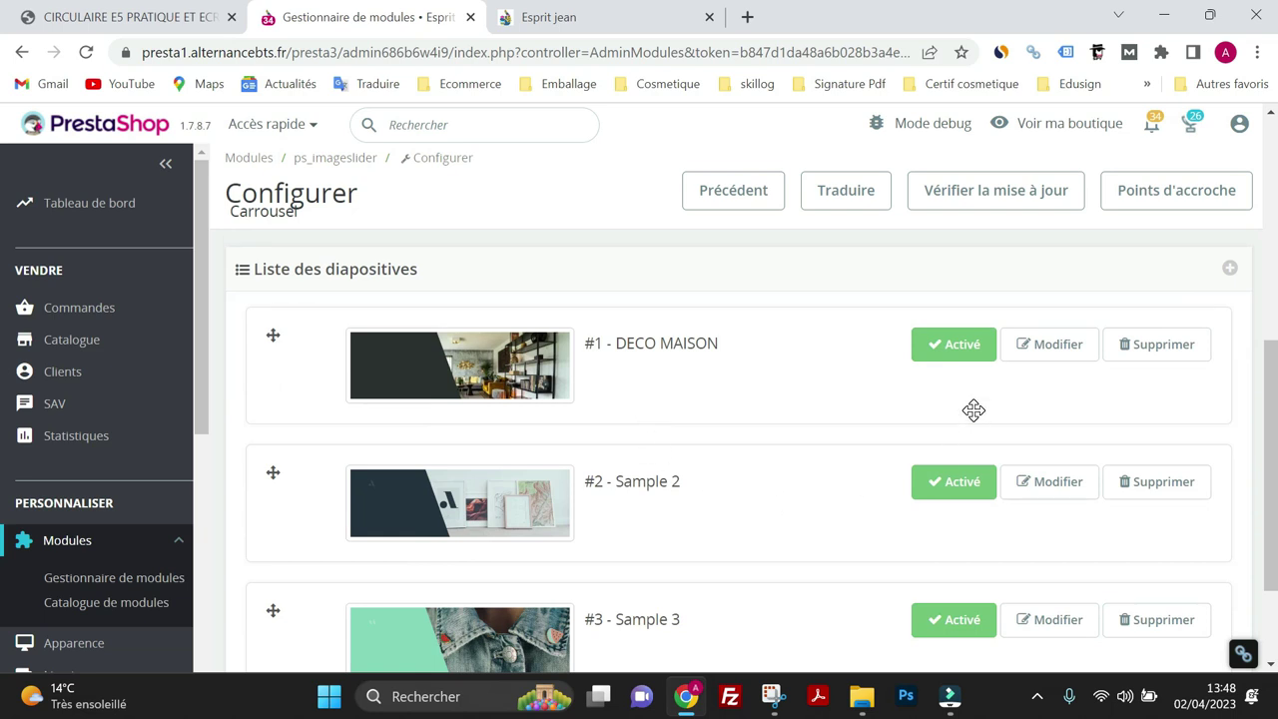
Edit the DECO MAISON slide, change its Titre to MAISON TENDANCE and save the slide
click(1045, 360)
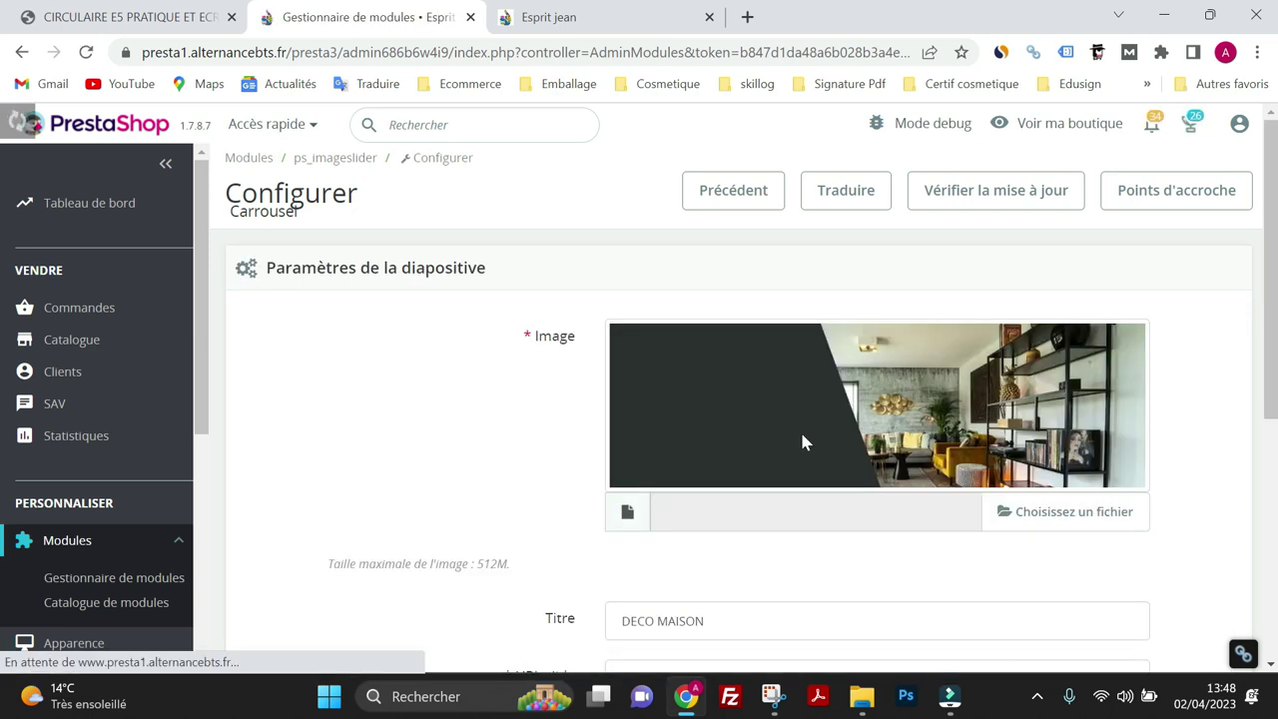
scroll(712, 450, down, 2)
click(705, 420)
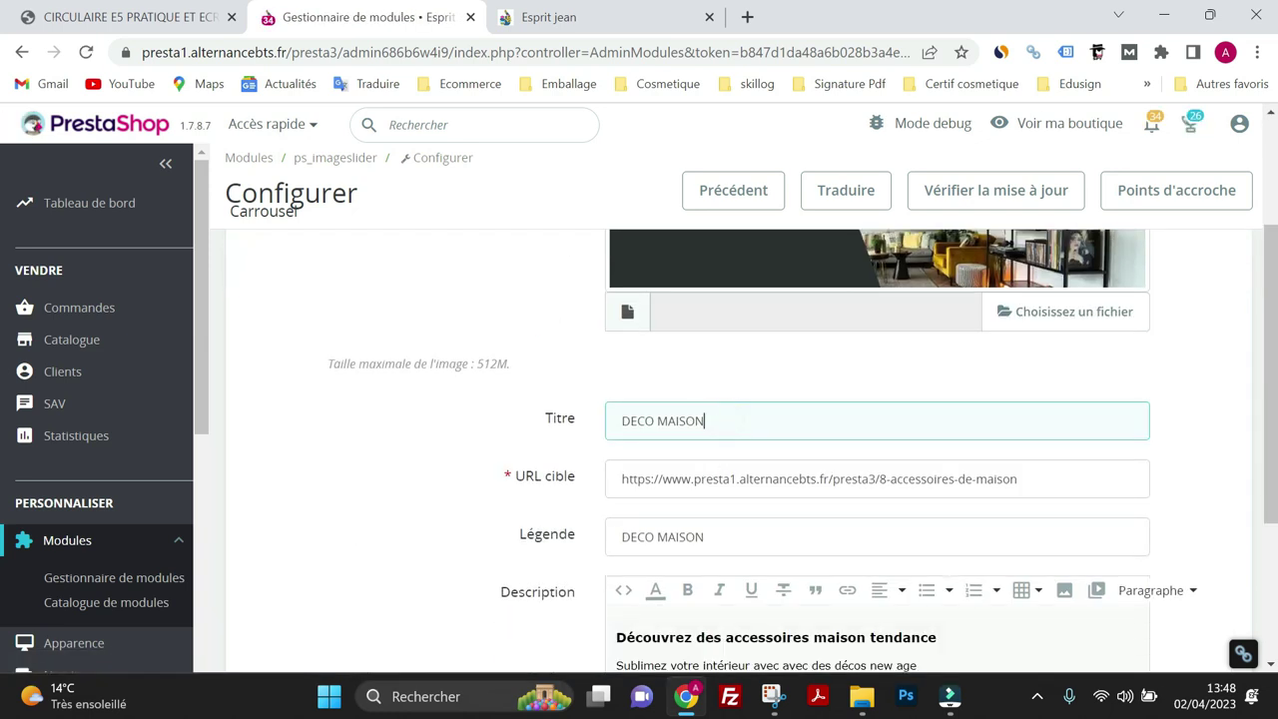
scroll(702, 448, up, 2)
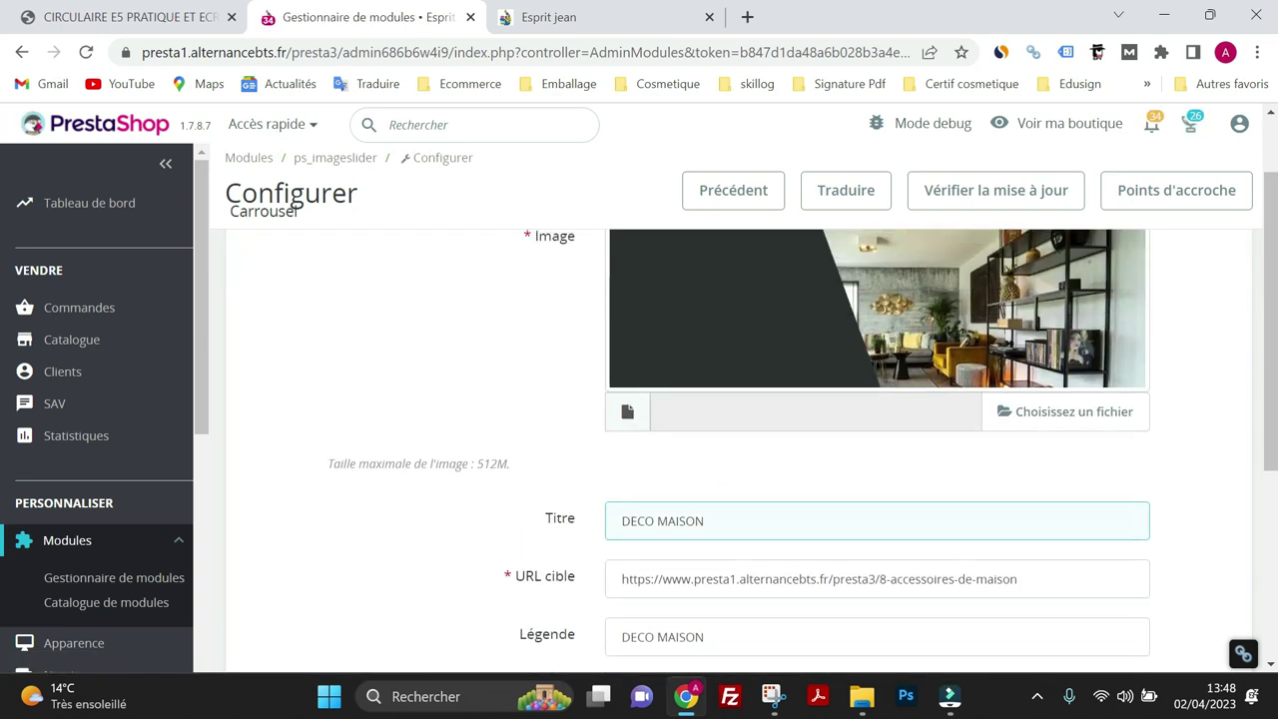
scroll(702, 448, down, 2)
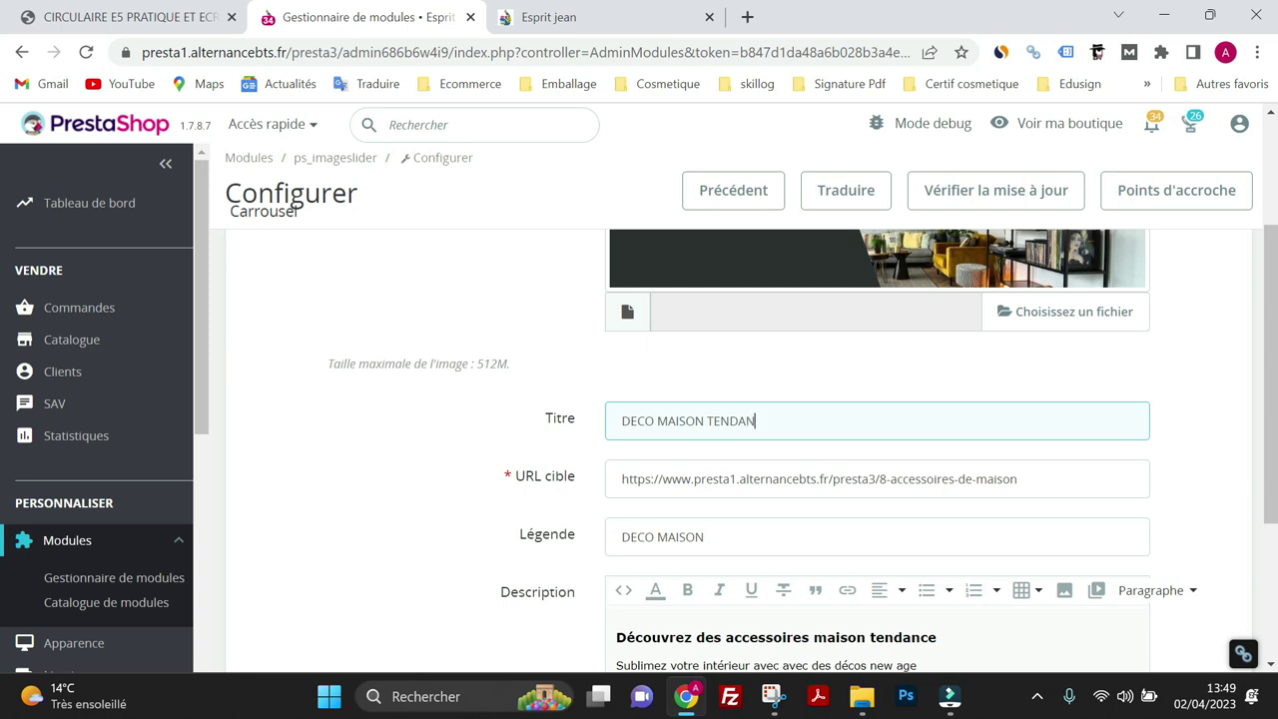
double_click(644, 420)
key(BackSpace)
key(Delete)
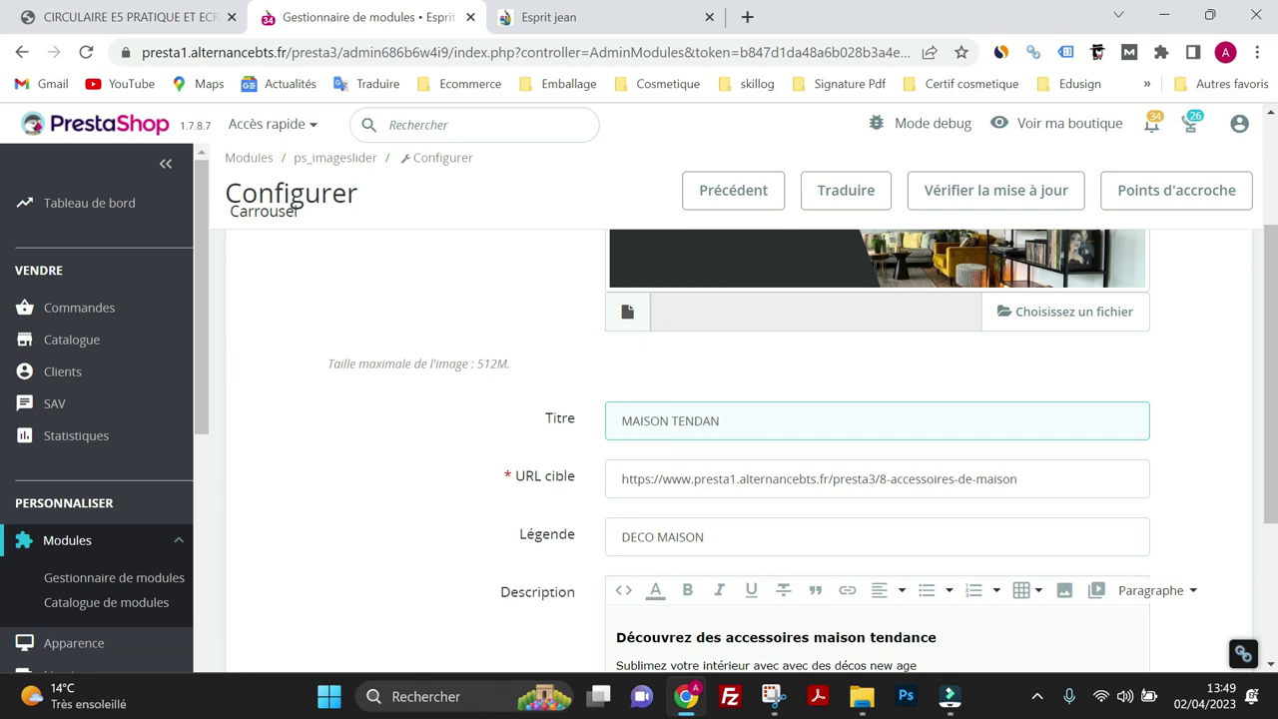
click(721, 420)
text(CE)
scroll(604, 398, down, 3)
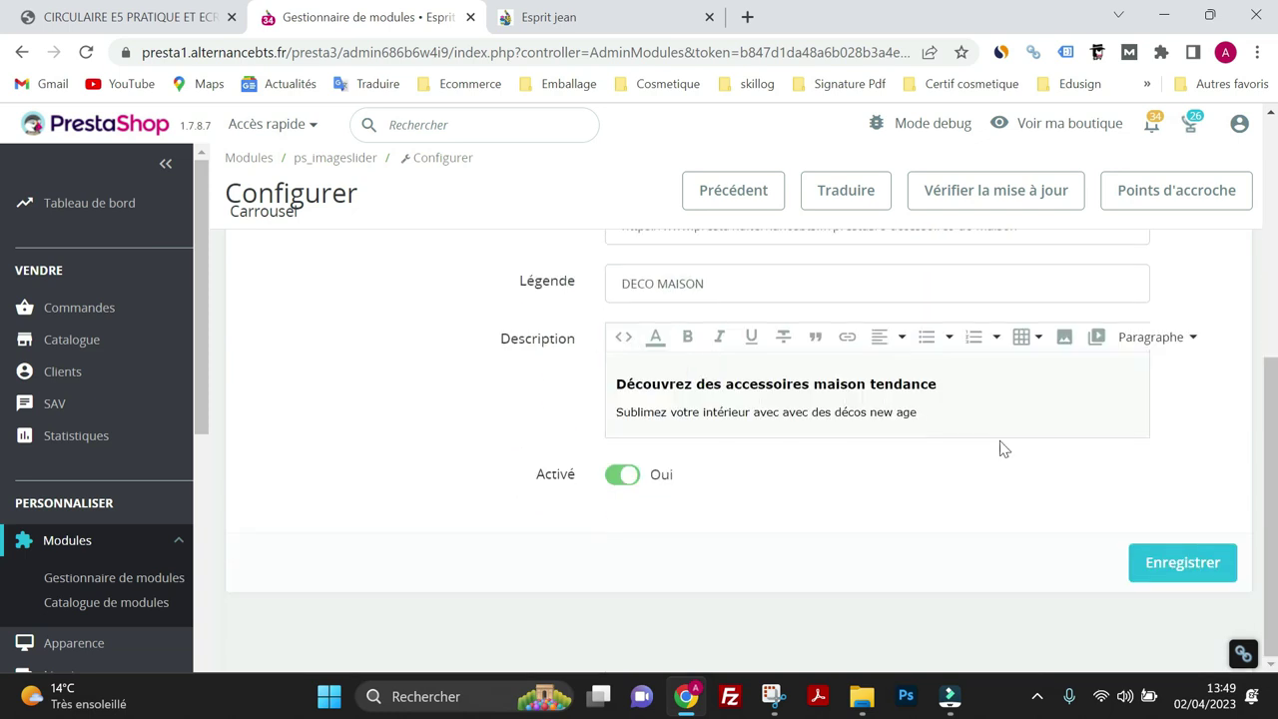
click(1158, 561)
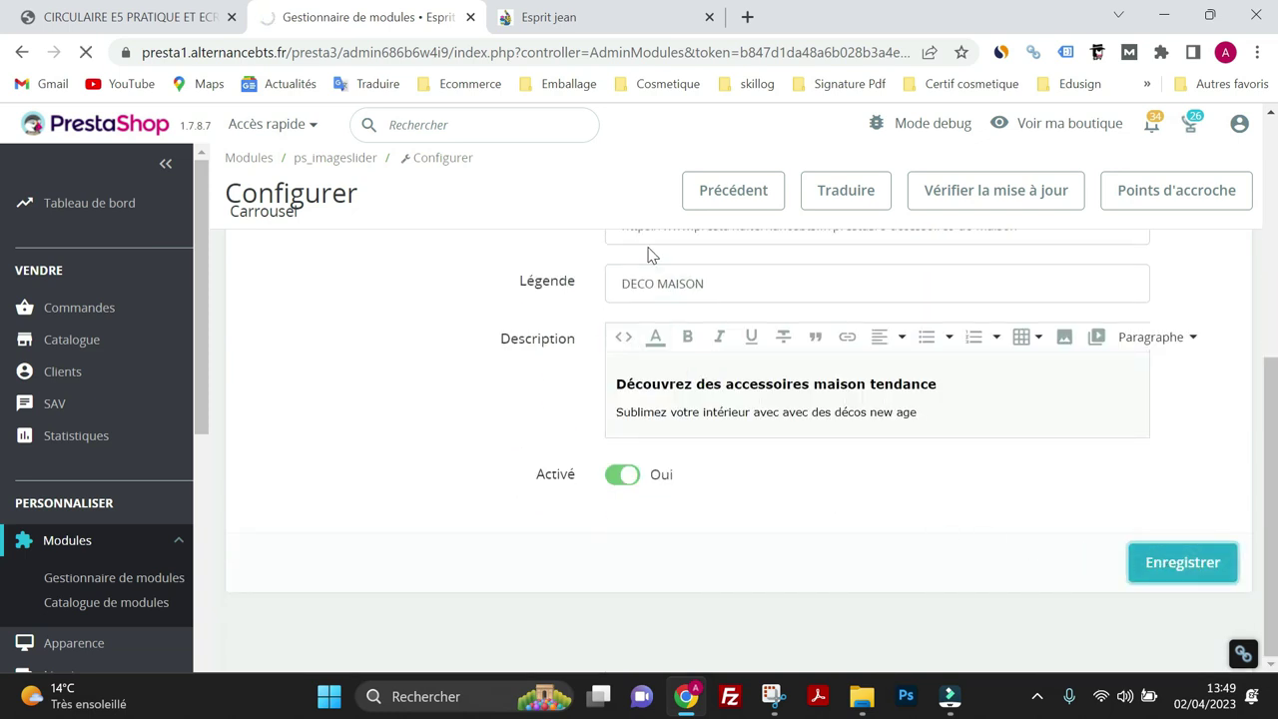
Reload the storefront home page to check the first slide's title, and return to the carousel configuration
click(599, 19)
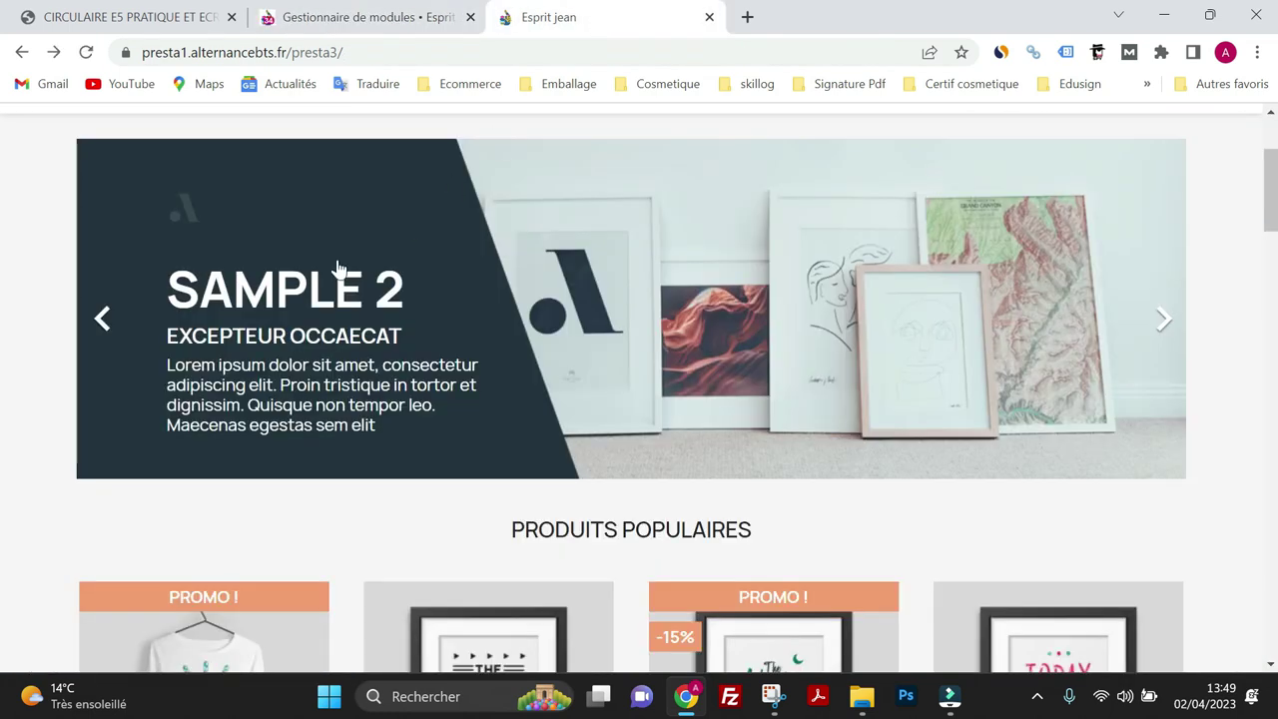
click(86, 52)
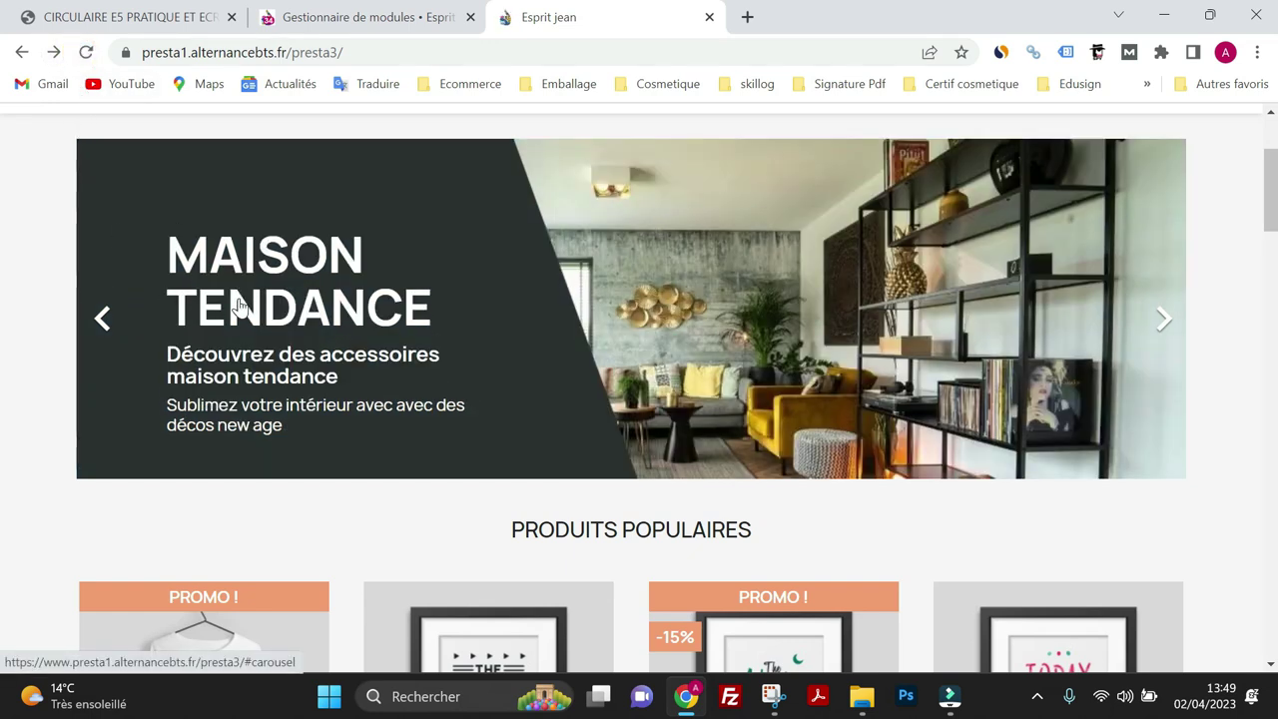
click(422, 22)
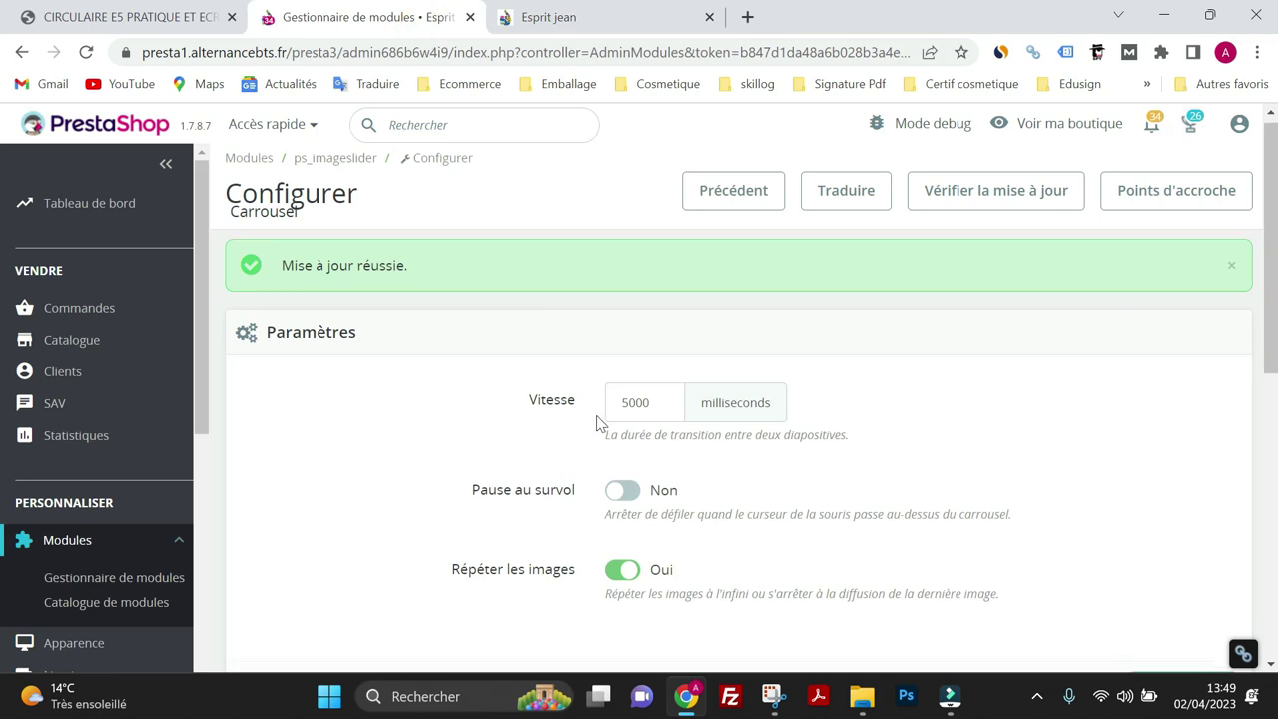
Open the MAISON TENDANCE slide for editing and bring up its URL cible
scroll(599, 416, down, 5)
scroll(603, 419, down, 2)
scroll(722, 402, up, 2)
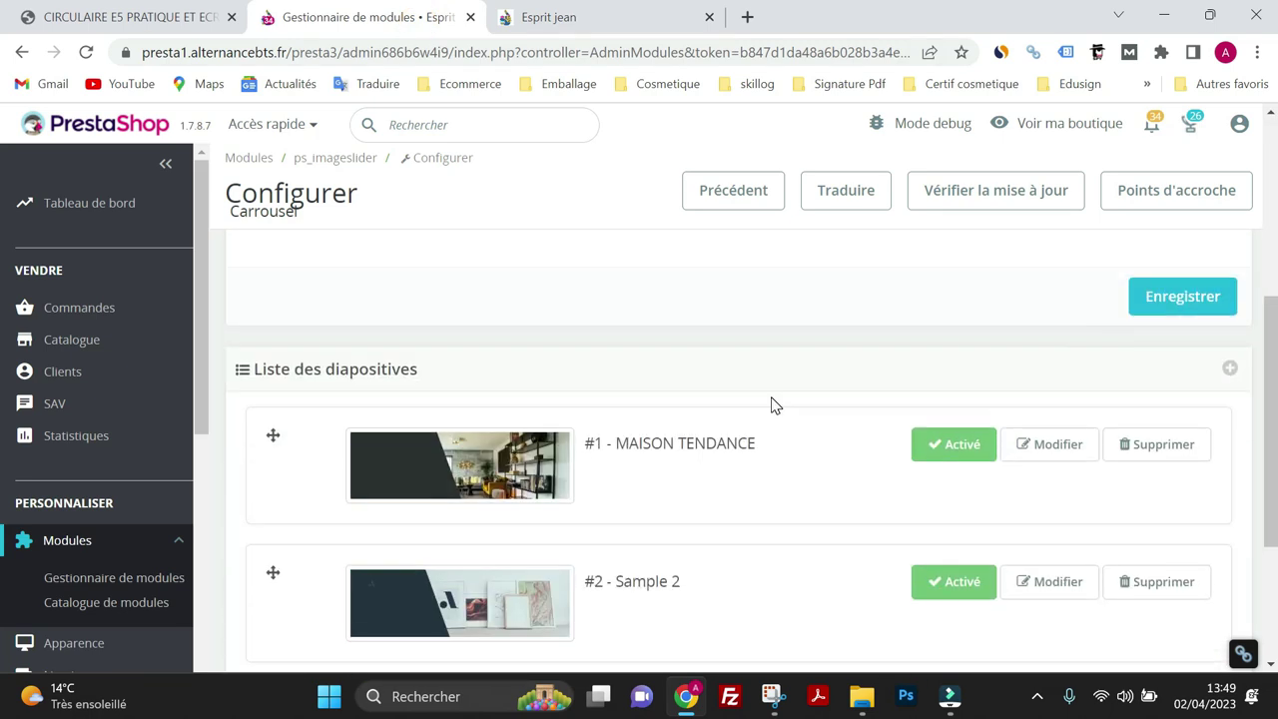
click(1038, 446)
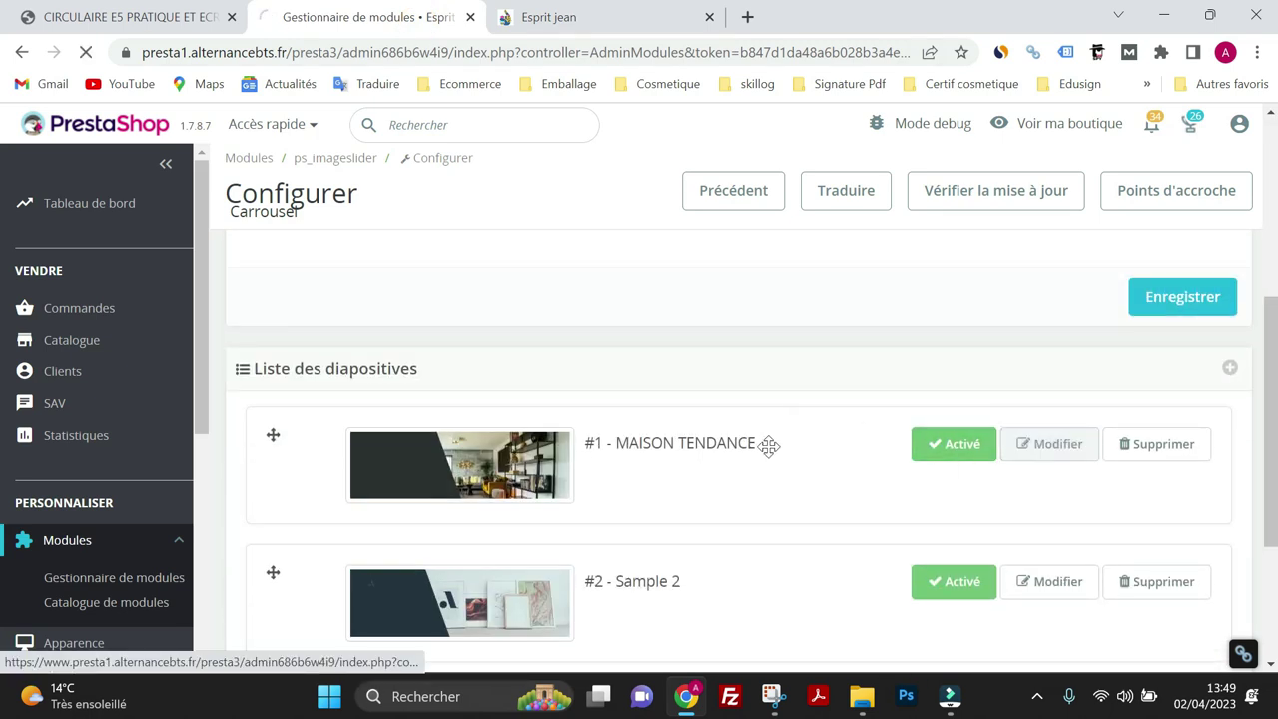
scroll(719, 428, down, 1)
scroll(724, 427, down, 1)
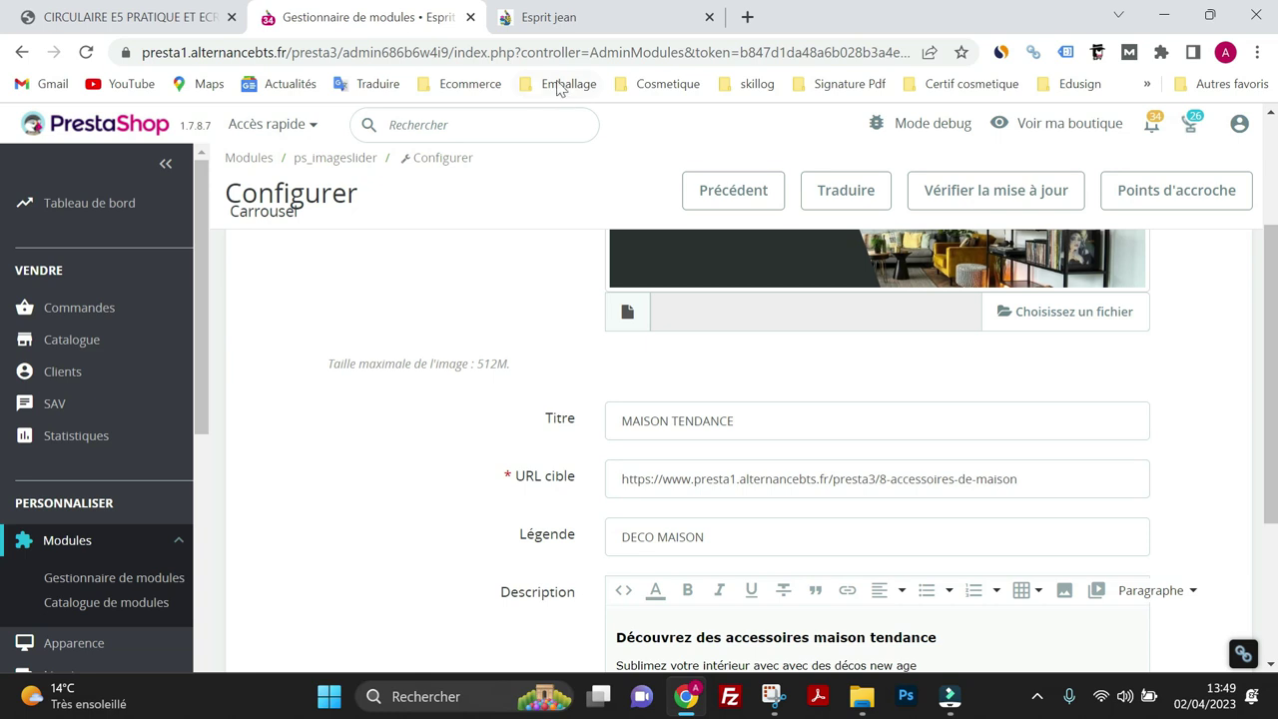
Follow the home-decor slide's link on the storefront, and open the ACCESSOIRE MENAGER subcategory of ACCESSOIRES MENAGE
click(559, 20)
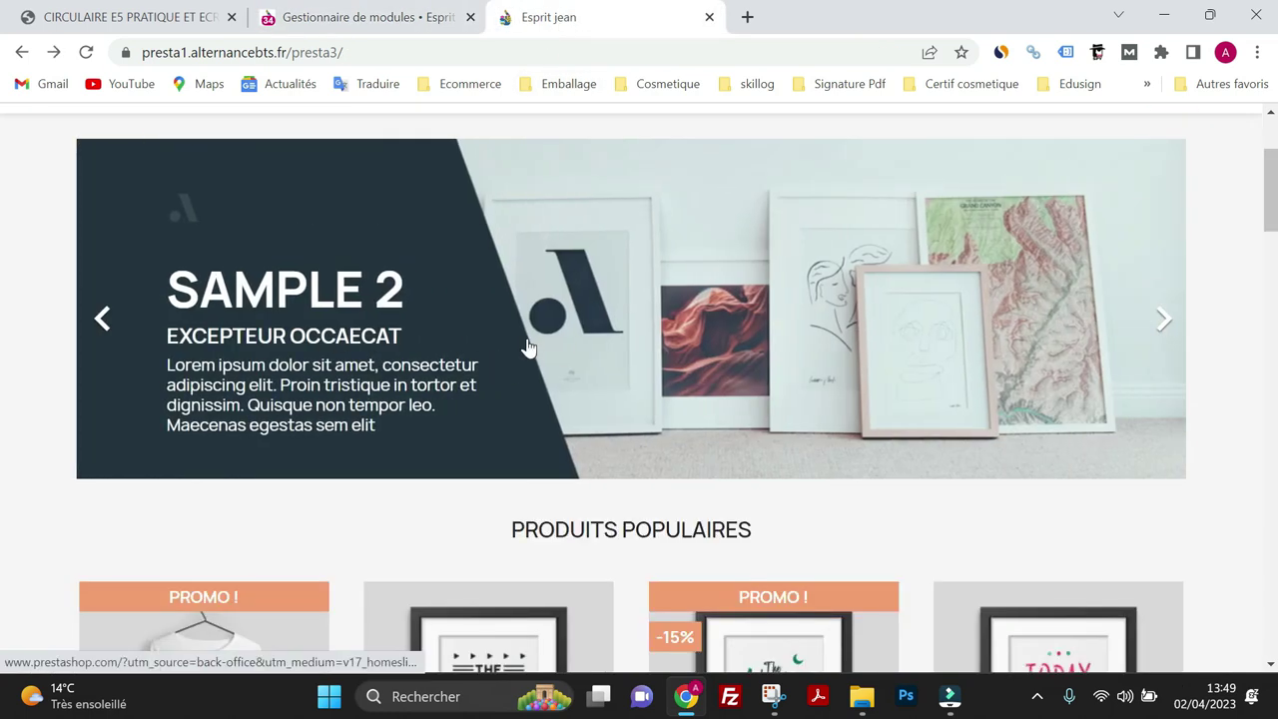
click(101, 322)
click(521, 335)
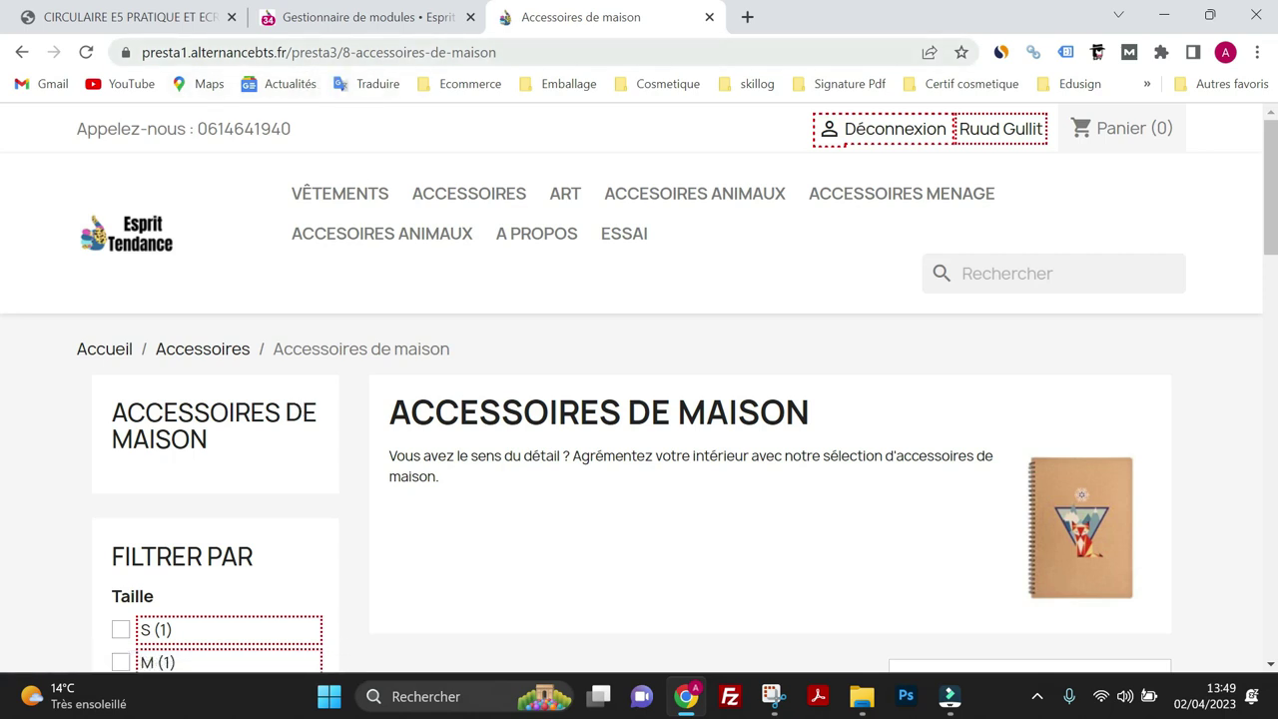
mouse_move(465, 198)
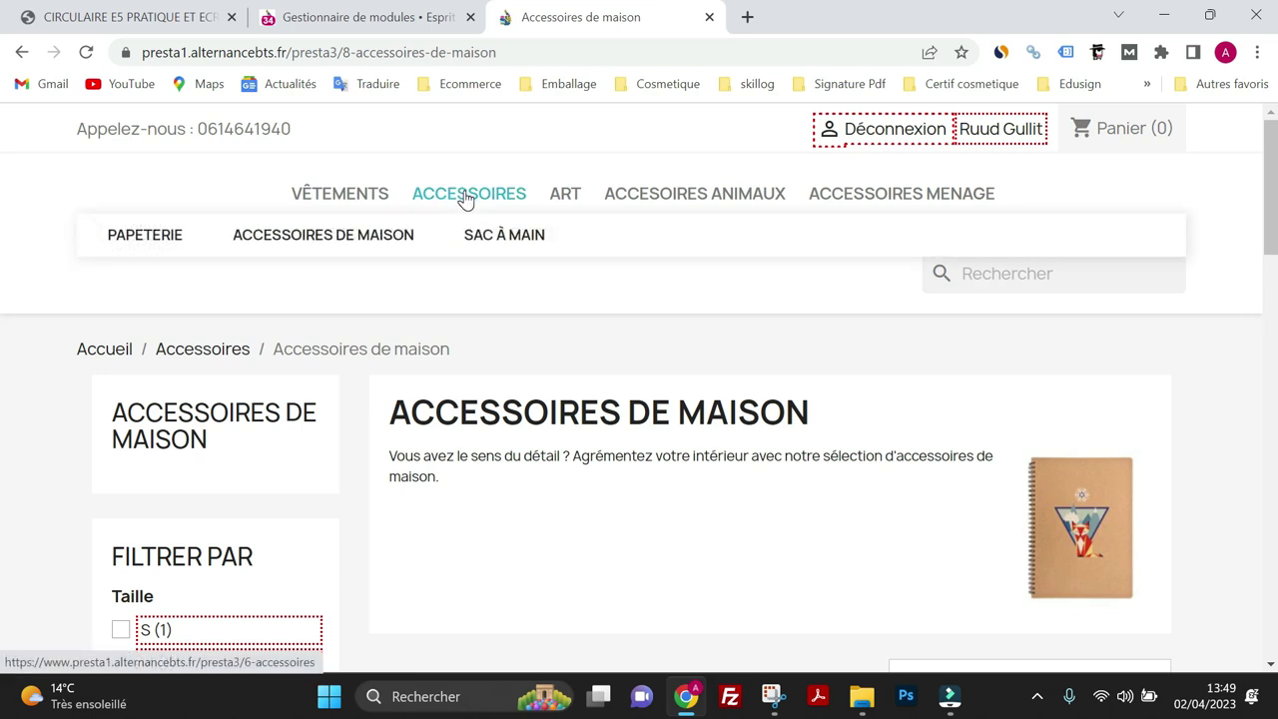
mouse_move(807, 195)
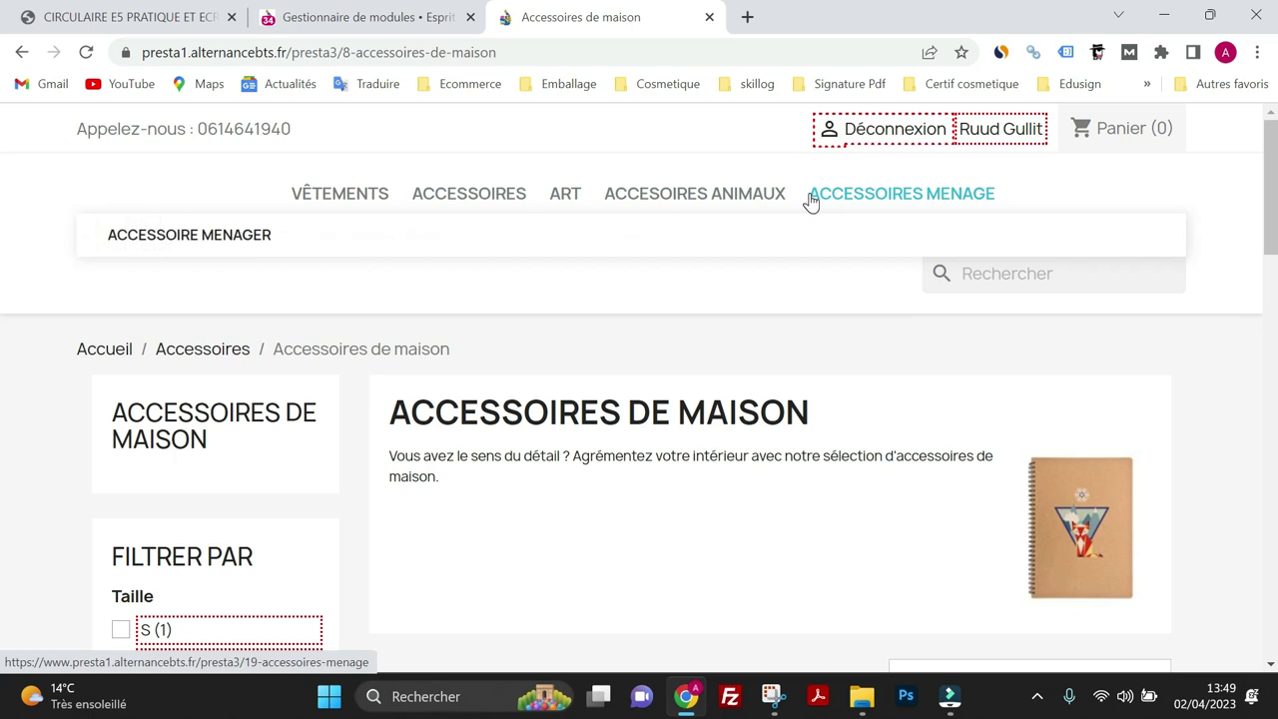
click(160, 231)
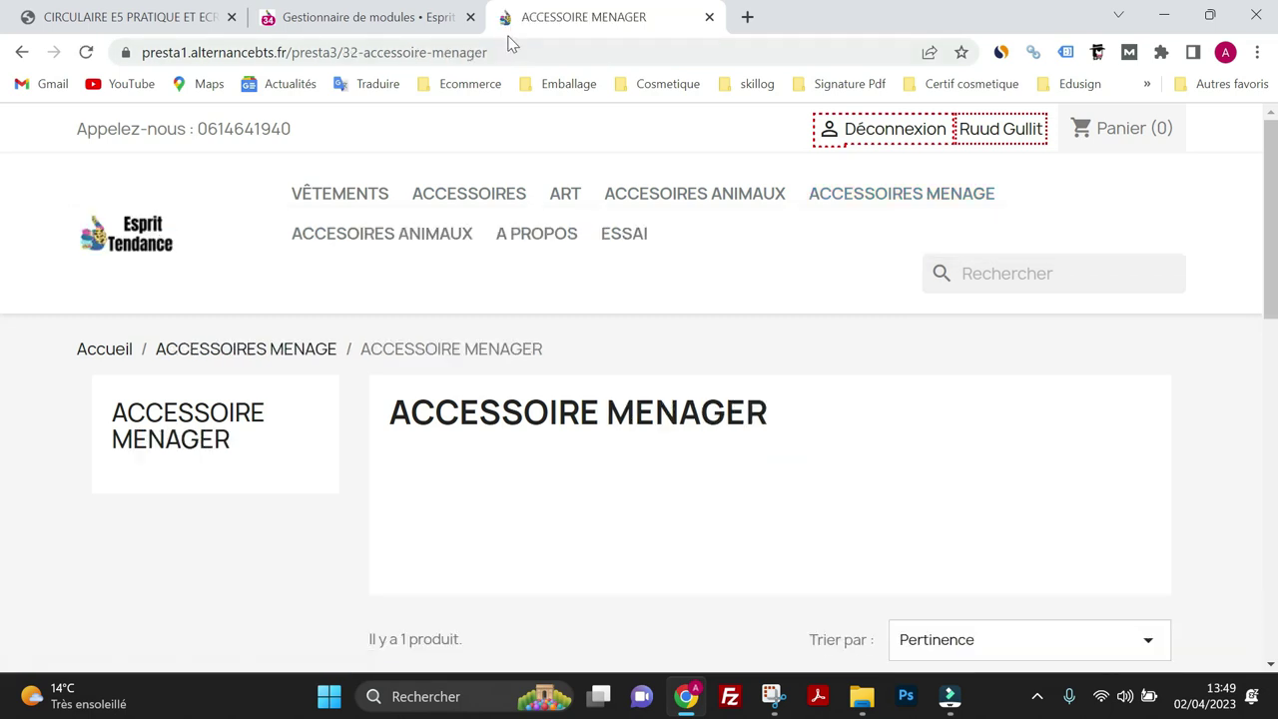
Replace the MAISON TENDANCE slide's URL cible with the copied address of the ACCESSOIRE MENAGER page and save the slide
click(509, 48)
right_click(507, 48)
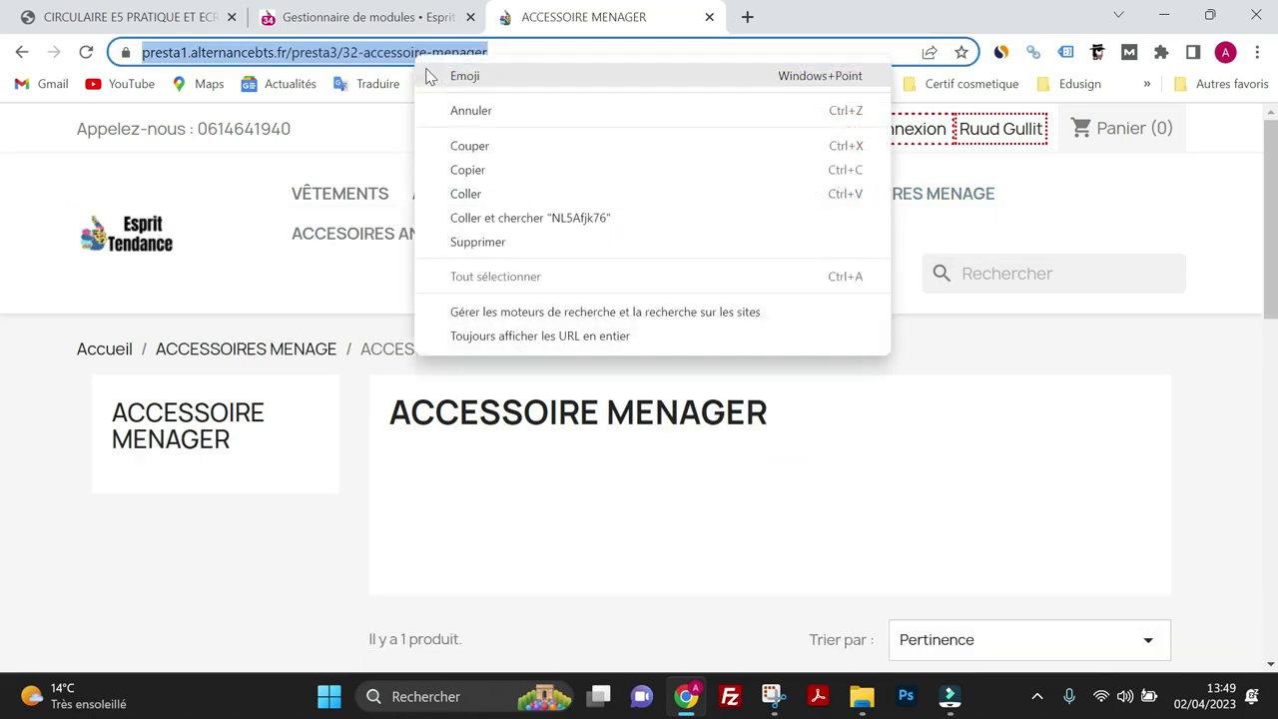
click(467, 172)
click(394, 16)
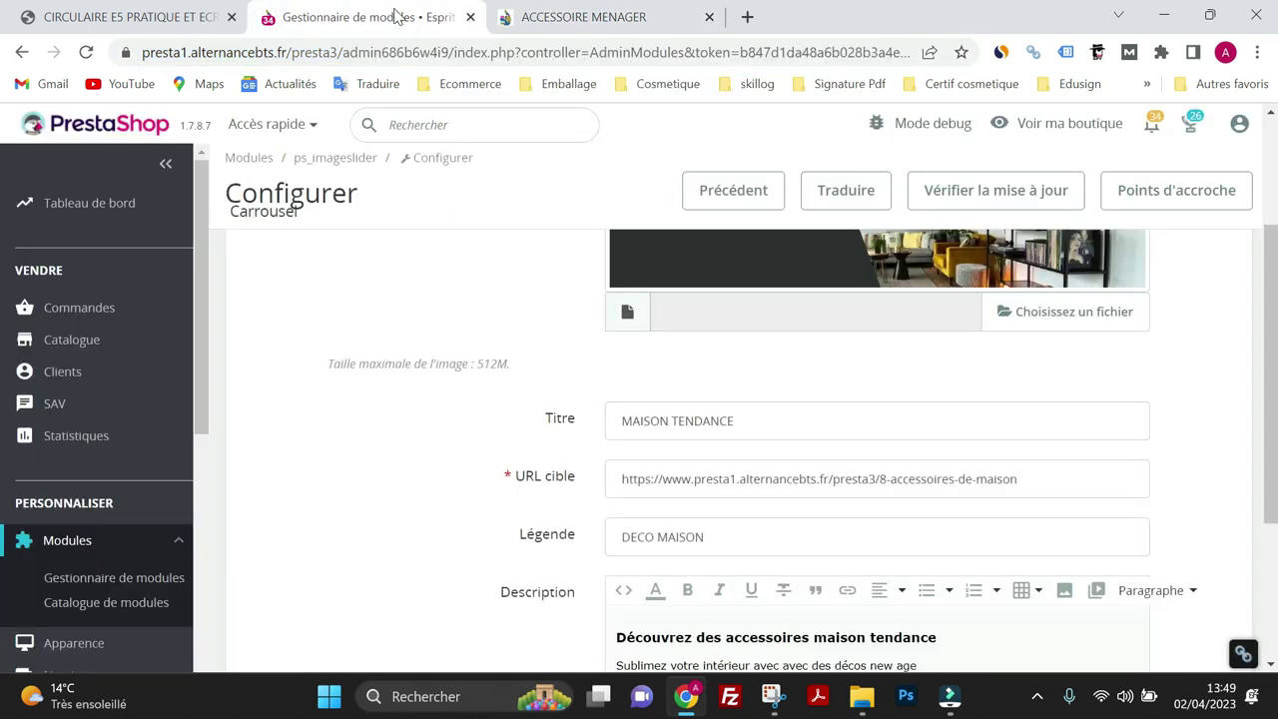
drag(1018, 479, 536, 471)
right_click(666, 477)
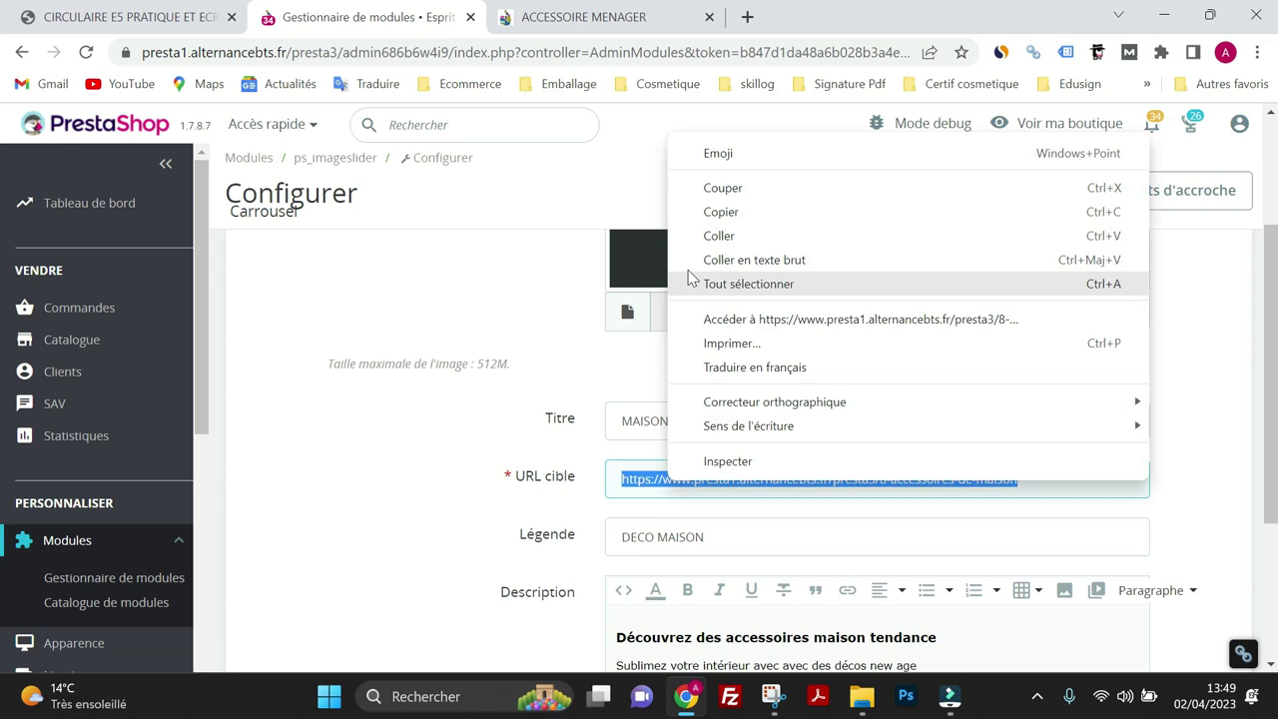
click(725, 233)
scroll(1111, 536, down, 3)
click(1158, 562)
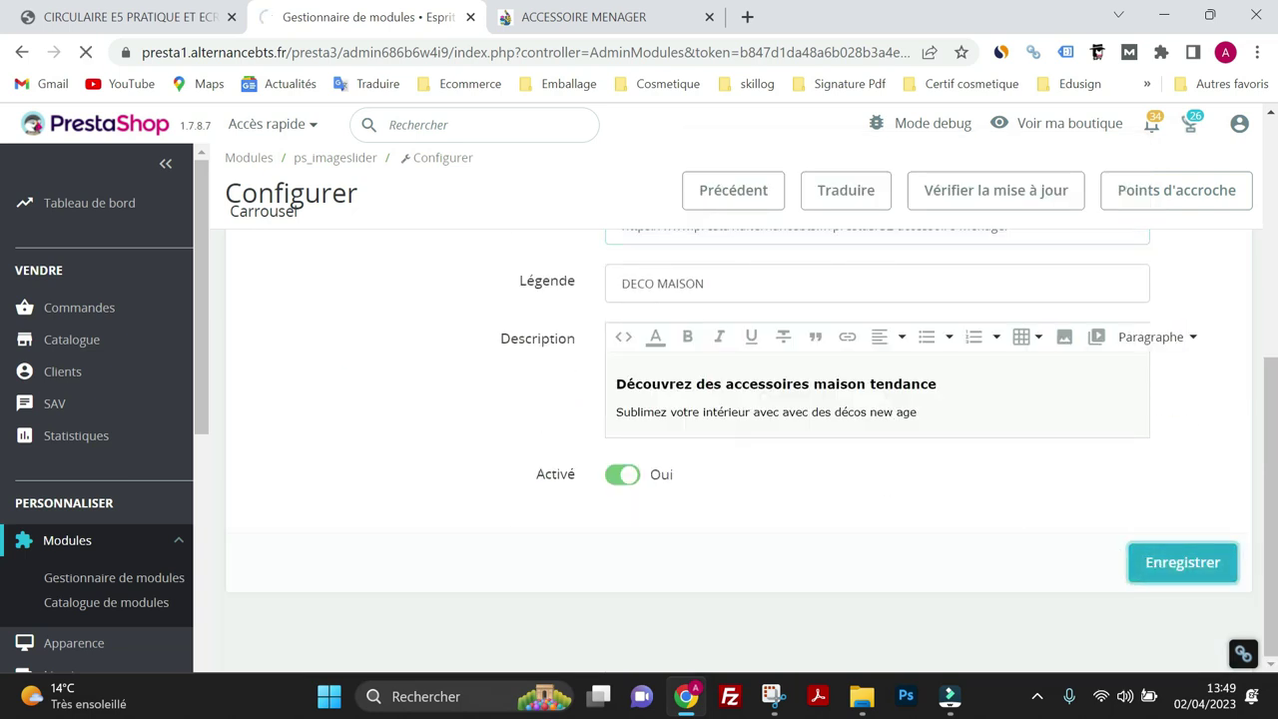
Refresh the storefront, return to its home page and follow the MAISON TENDANCE slide's link to check its destination
click(534, 14)
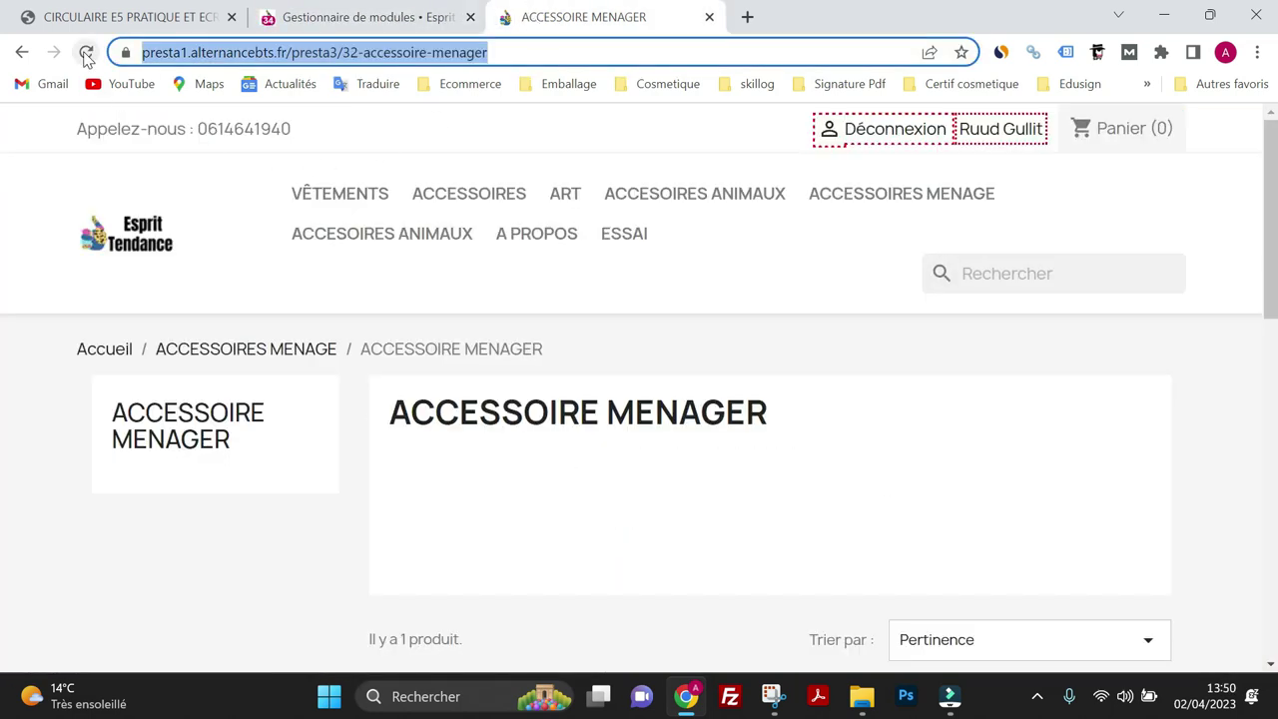
click(86, 54)
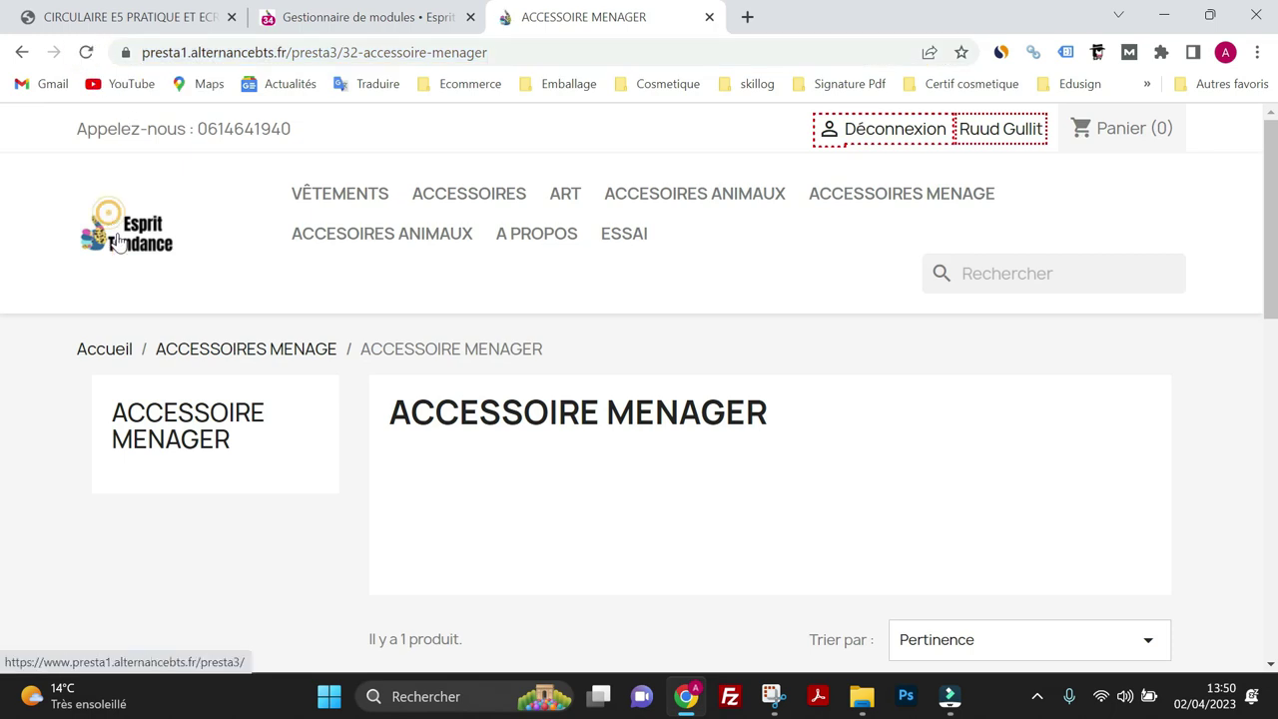
click(117, 235)
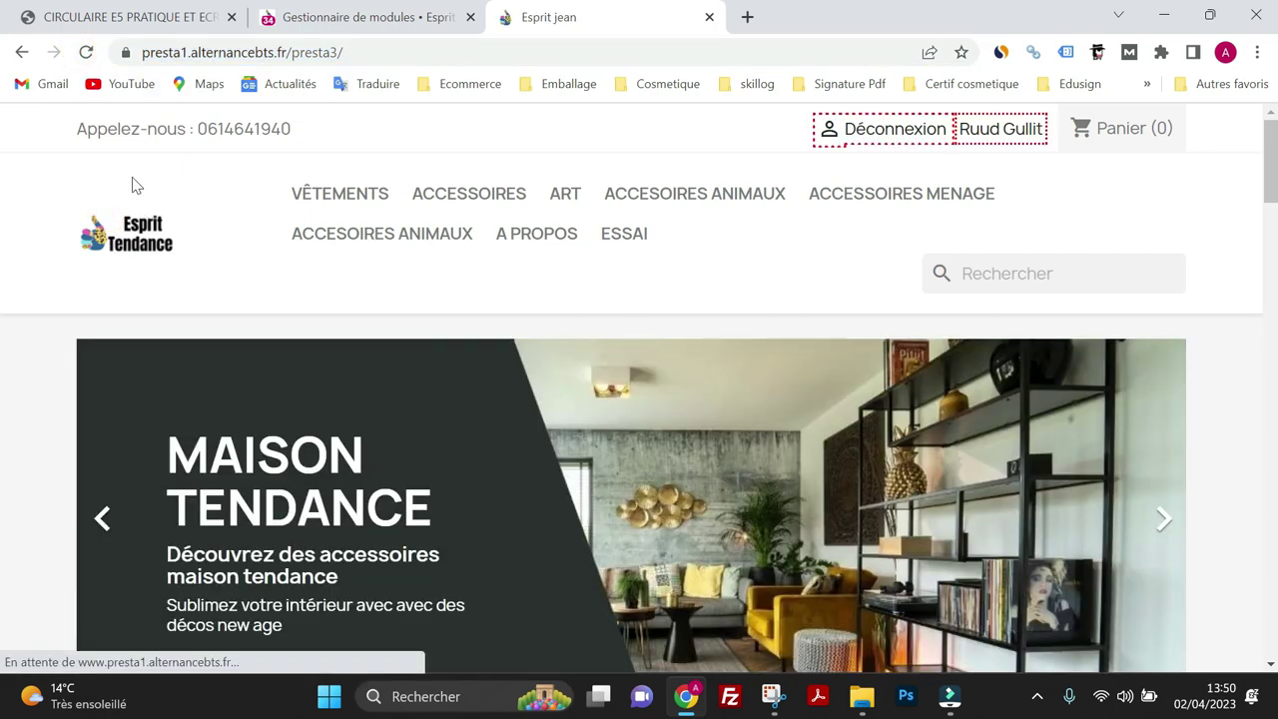
scroll(434, 317, down, 1)
scroll(469, 379, down, 1)
click(508, 442)
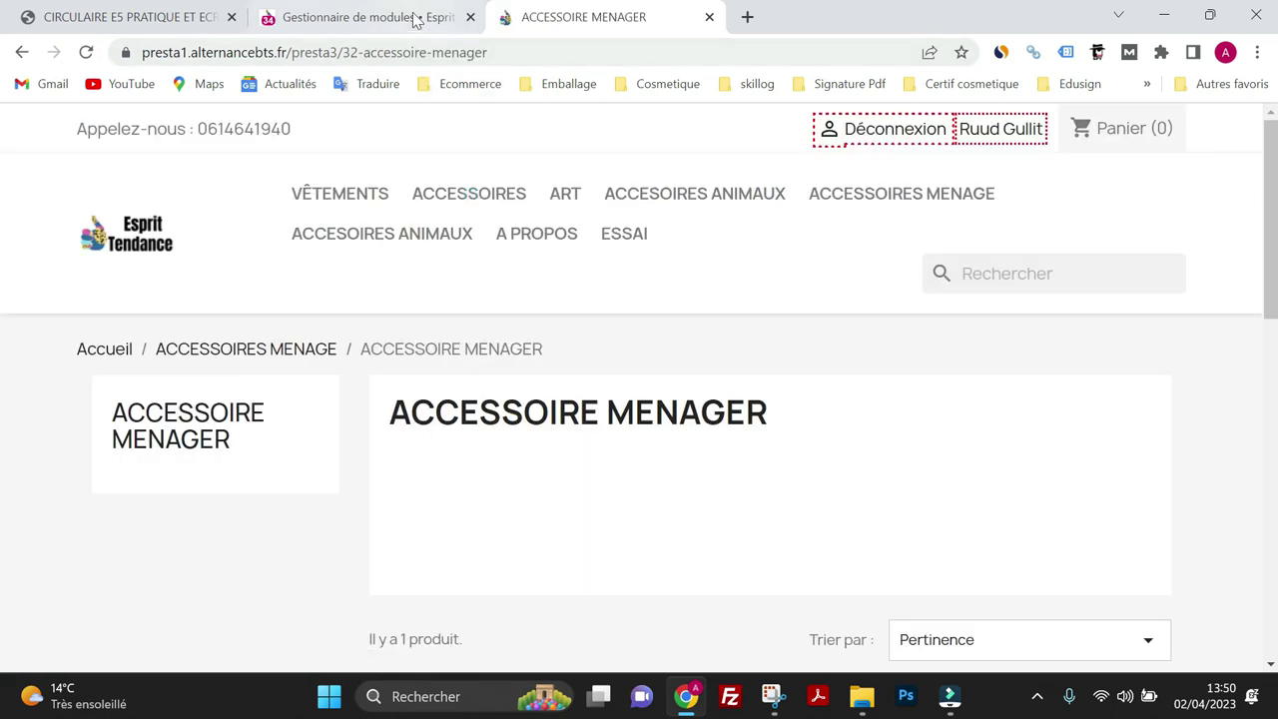
Return to the carousel configuration and open the MAISON TENDANCE slide for editing
click(359, 17)
scroll(713, 465, down, 4)
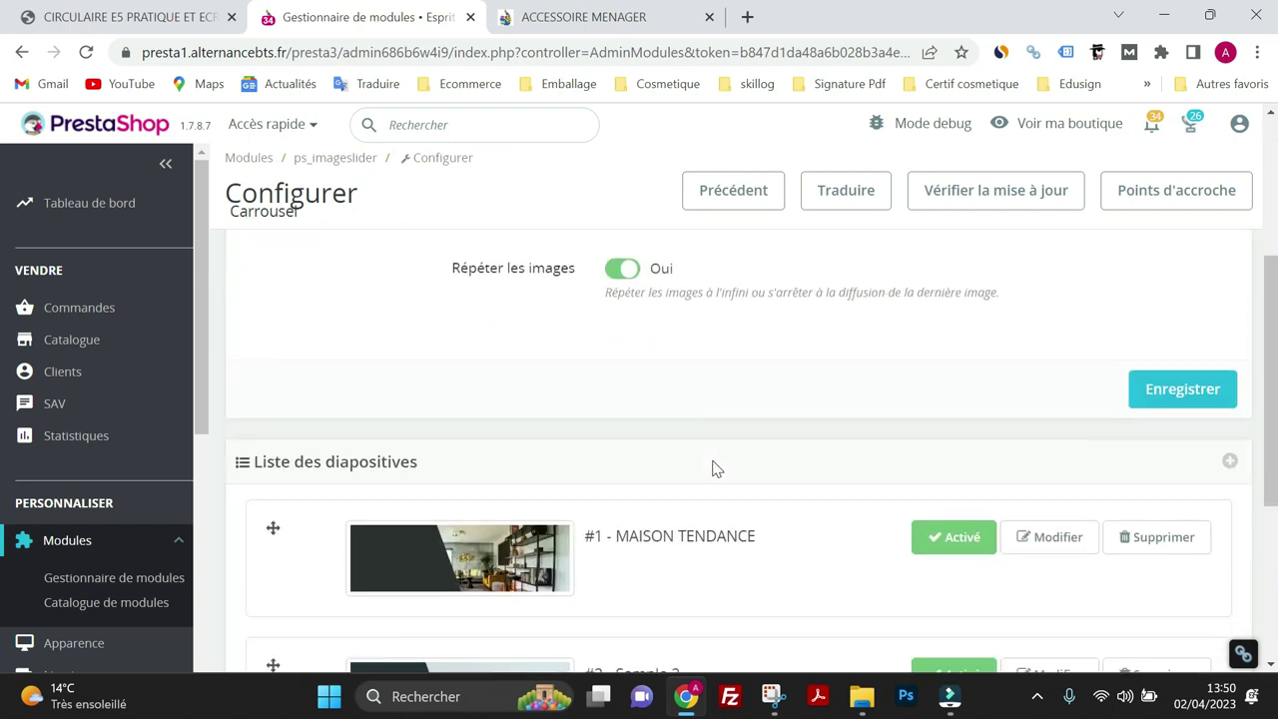
click(1038, 445)
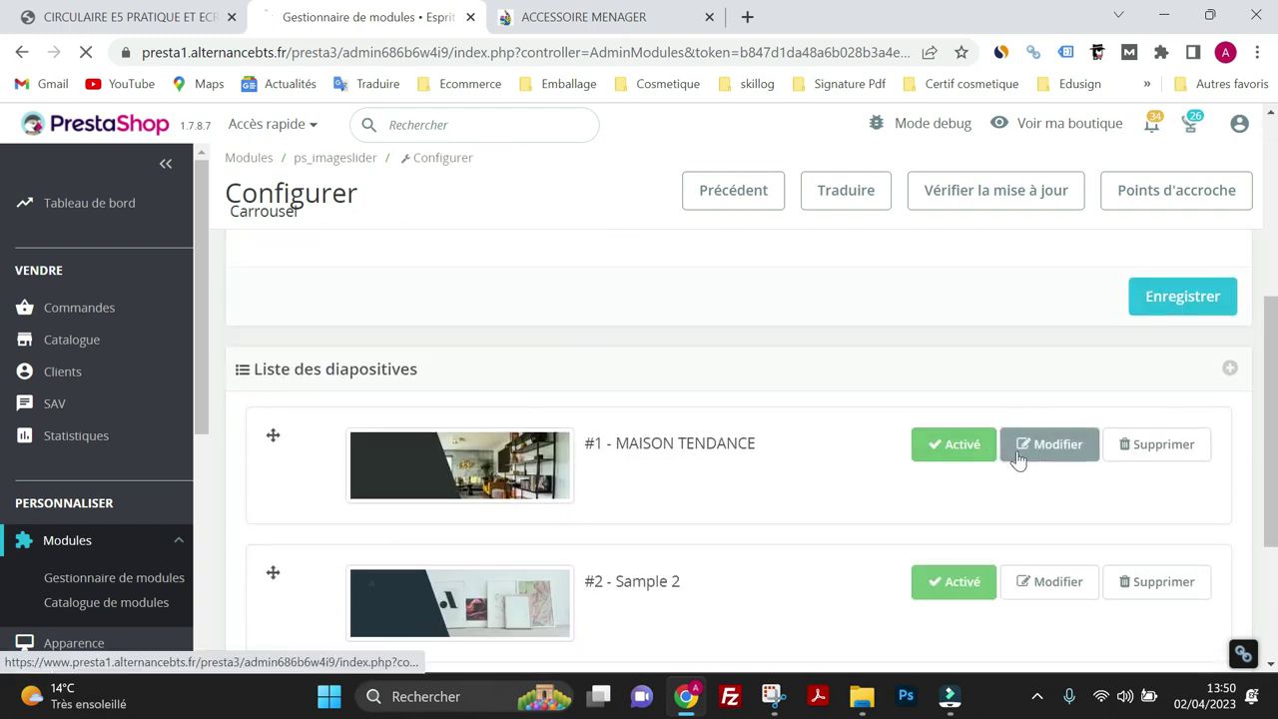
scroll(743, 420, down, 3)
scroll(743, 420, down, 1)
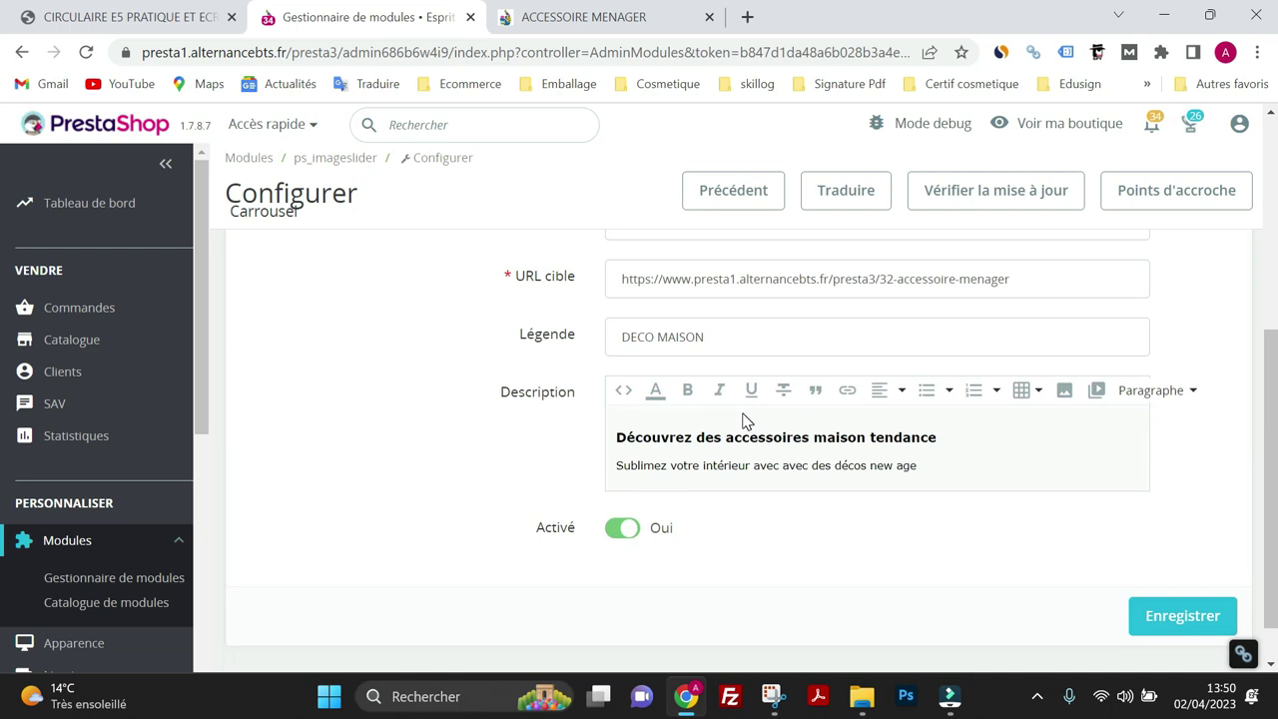
Replace the MAISON TENDANCE slide's Légende with "Un intérieur de maison tendance", using the suggested spelling for "intérieur"
click(719, 336)
key(ctrl+a)
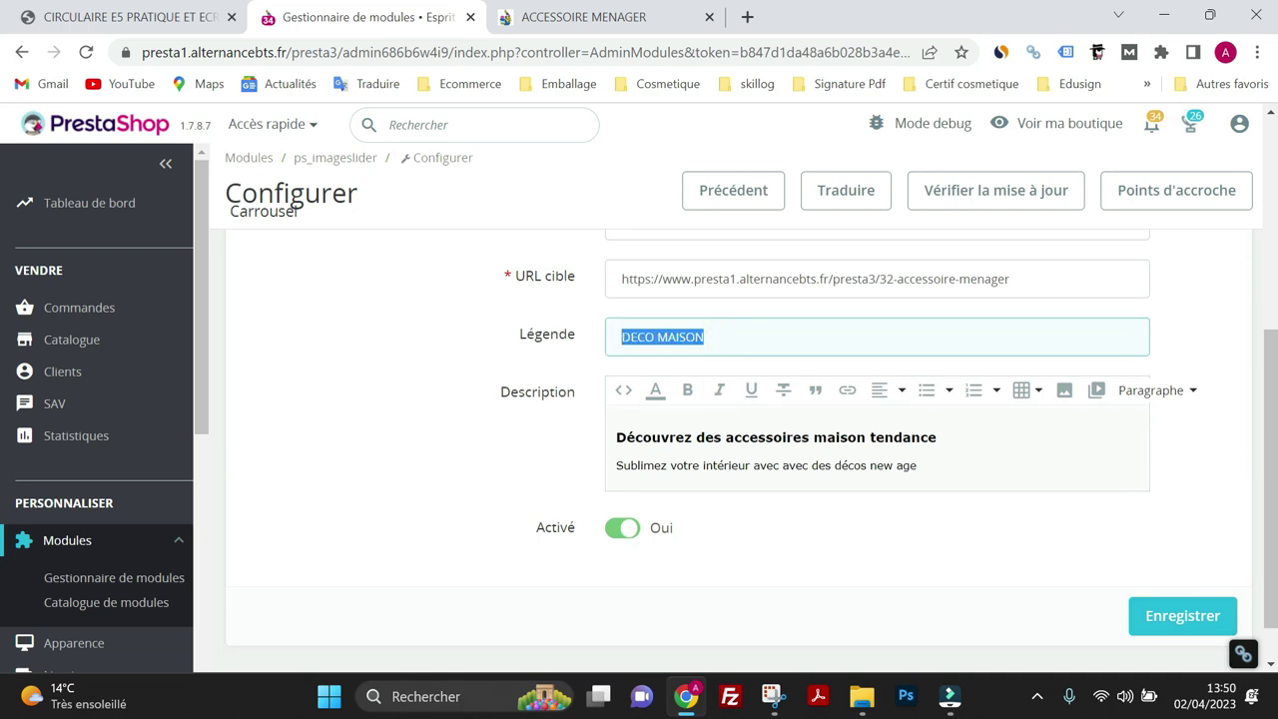
key(BackSpace)
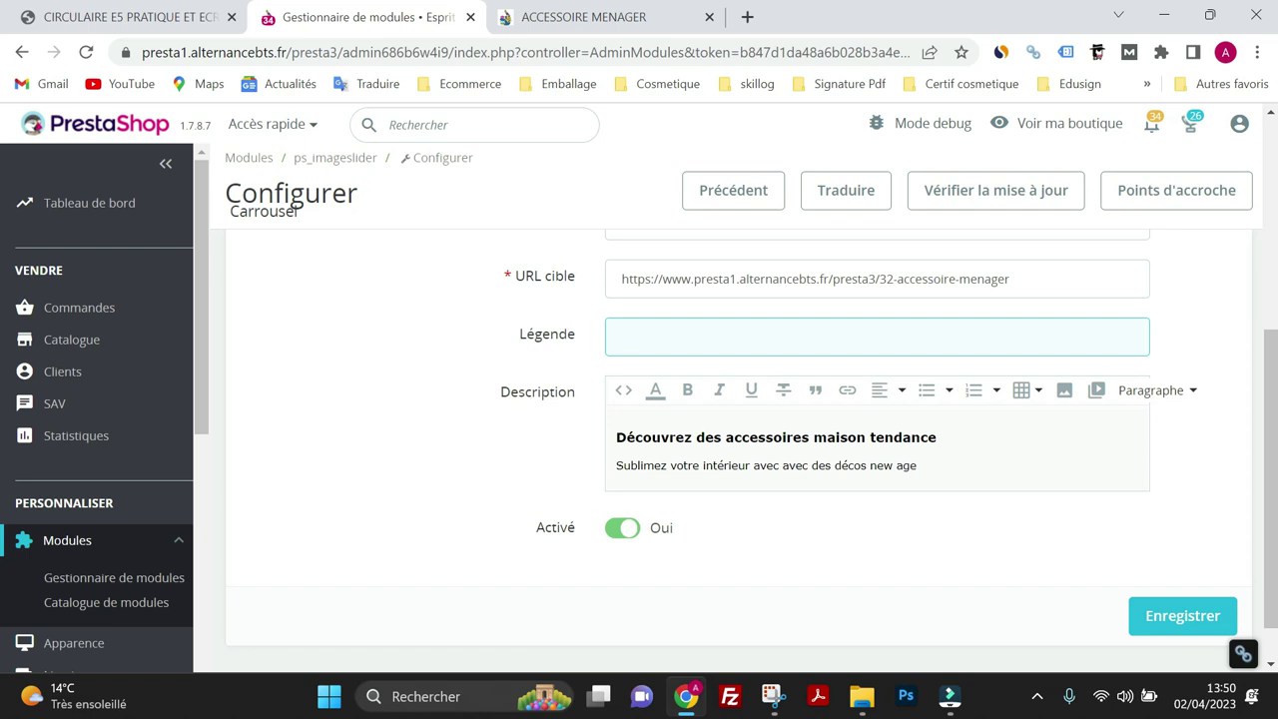
scroll(699, 360, up, 4)
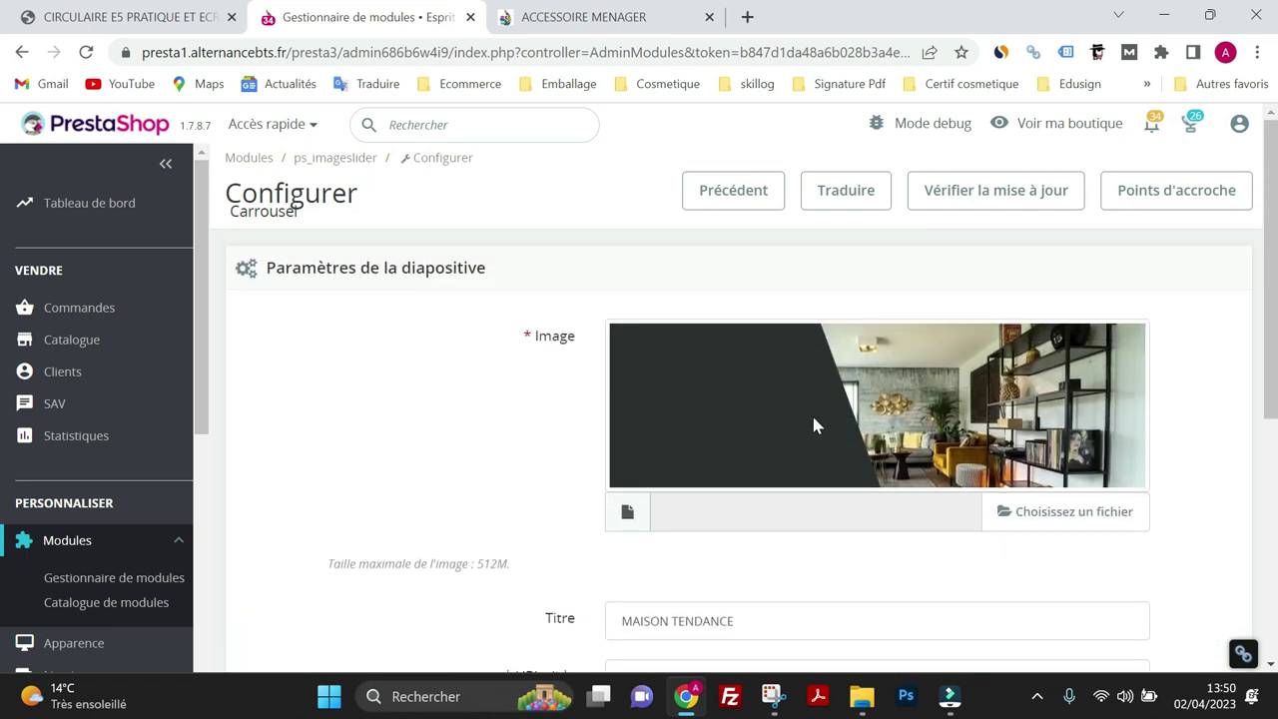
scroll(813, 419, down, 2)
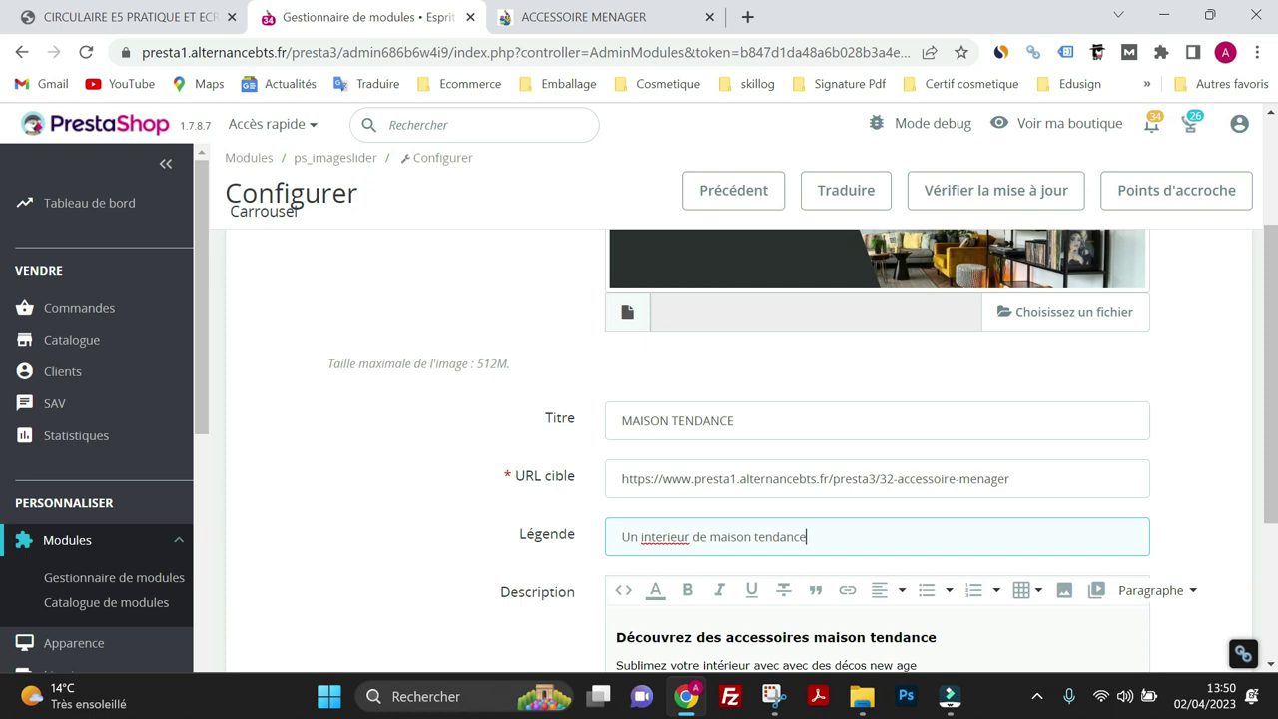
right_click(658, 539)
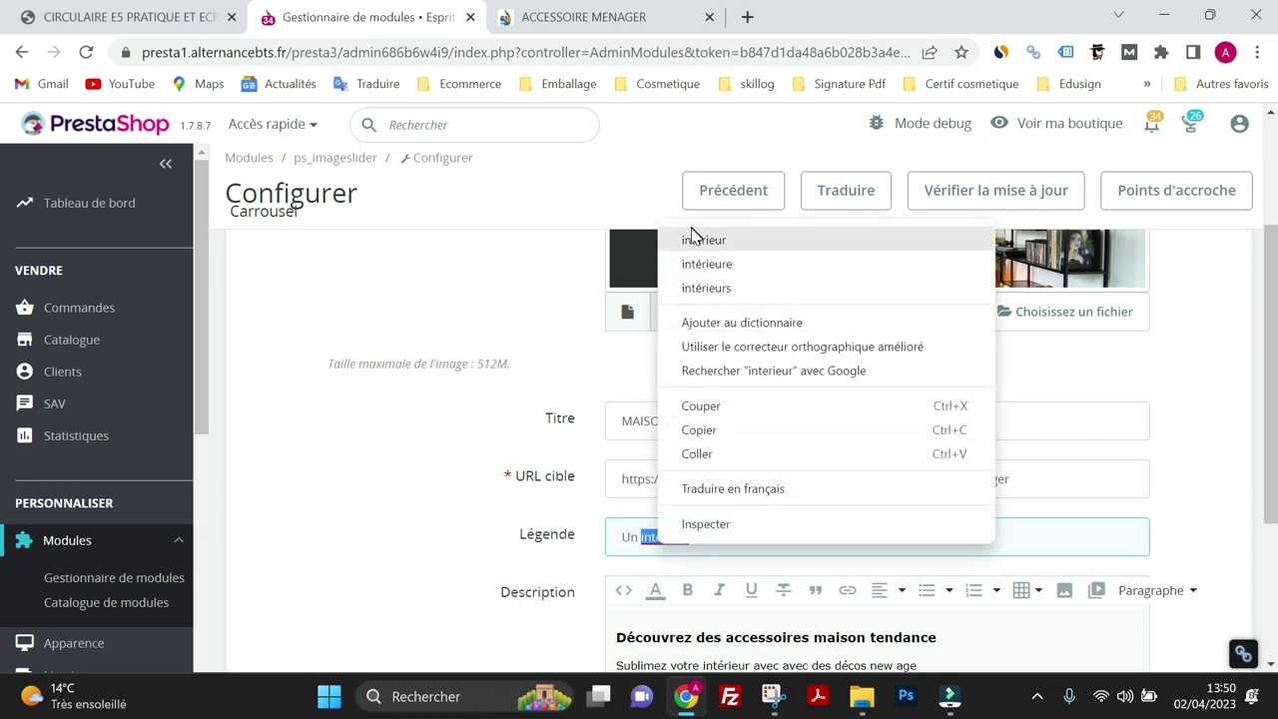
click(691, 232)
scroll(738, 449, down, 1)
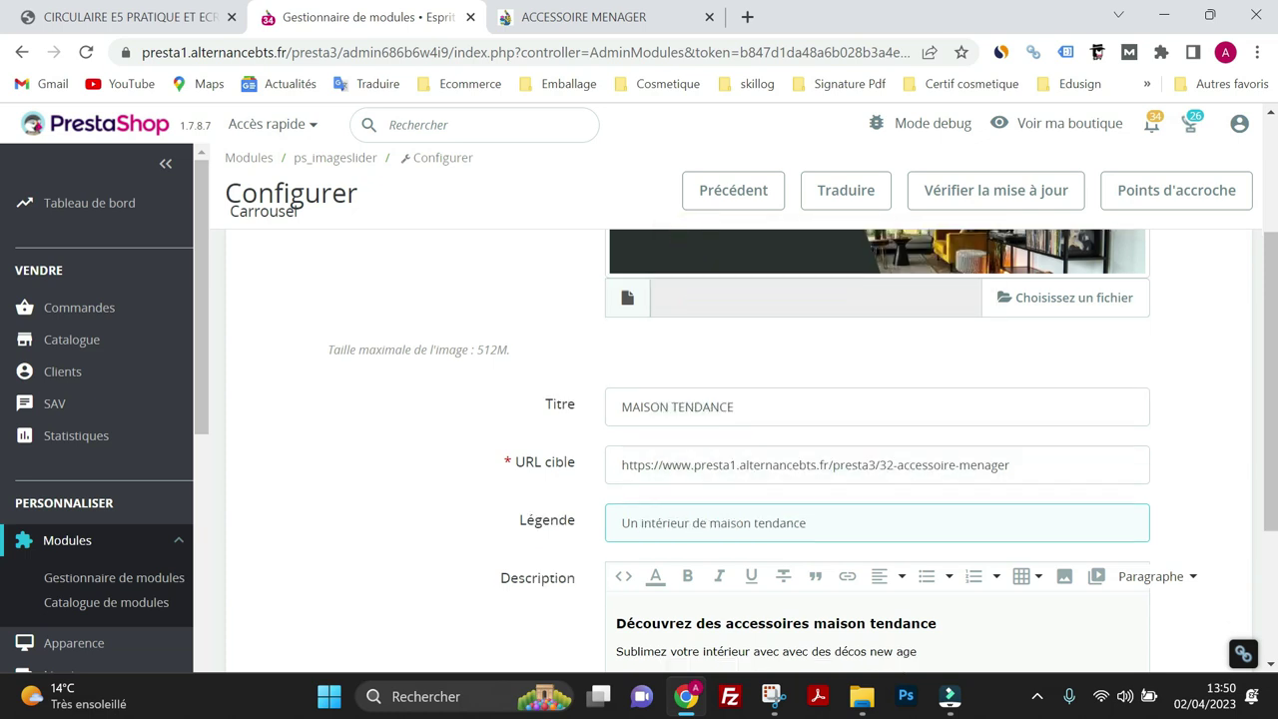
Examine the MAISON TENDANCE slide's description text on the storefront home page, and return to the slide's edit form
click(558, 28)
click(134, 228)
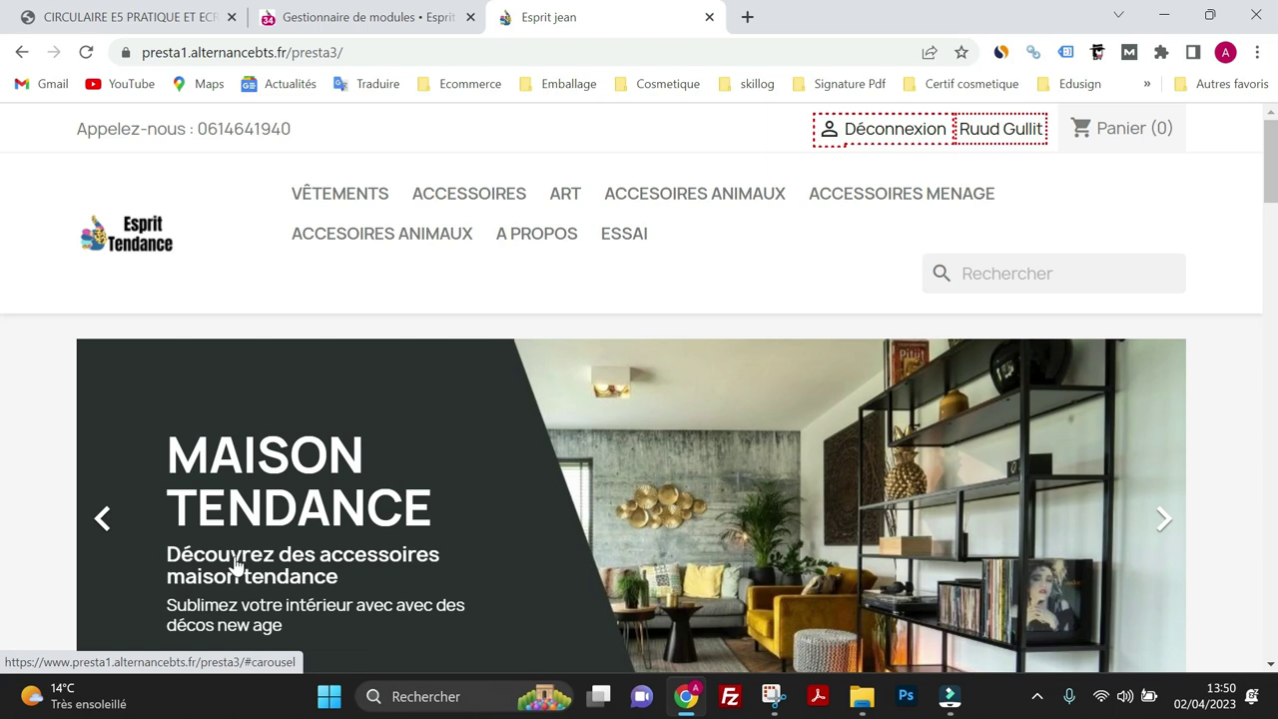
scroll(240, 564, down, 1)
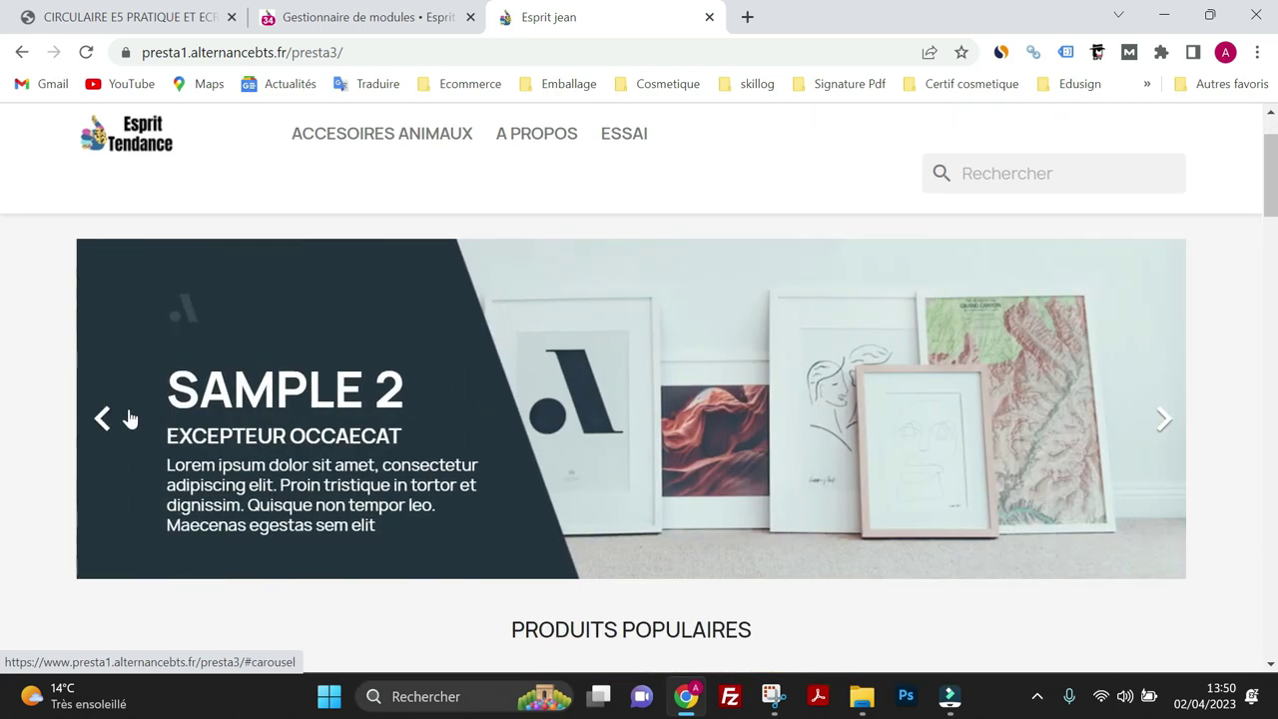
click(104, 418)
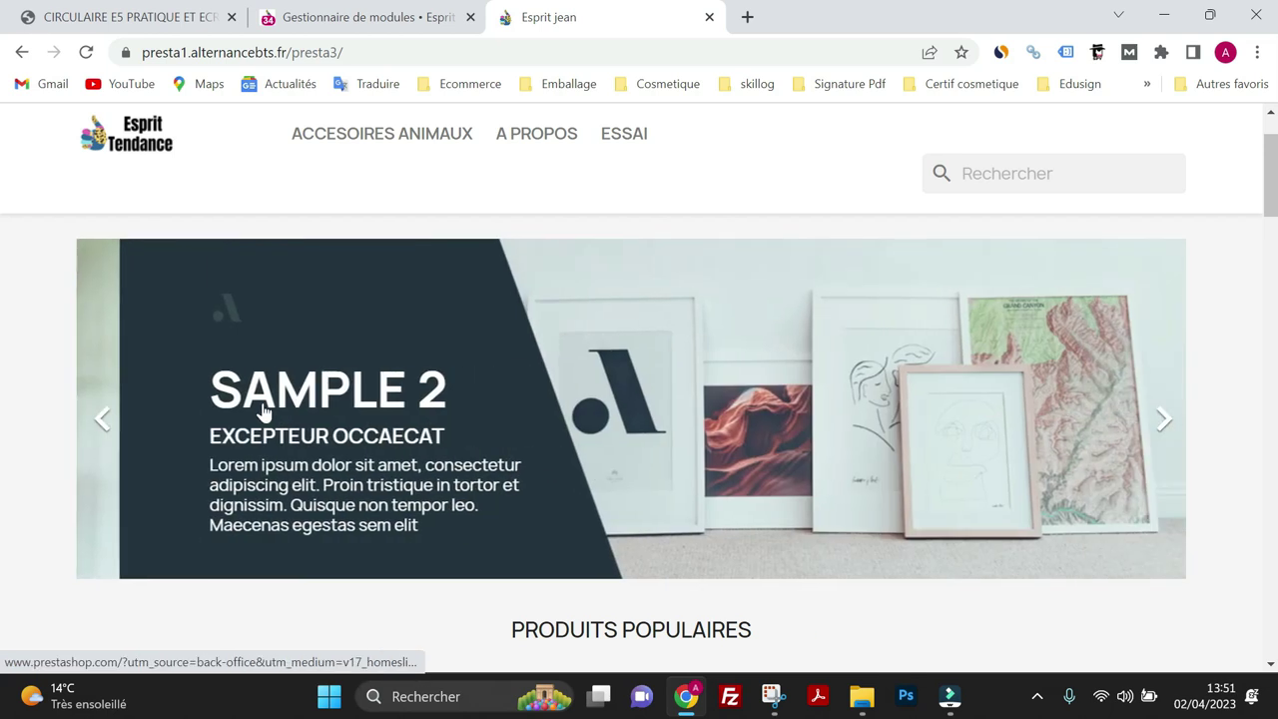
click(370, 26)
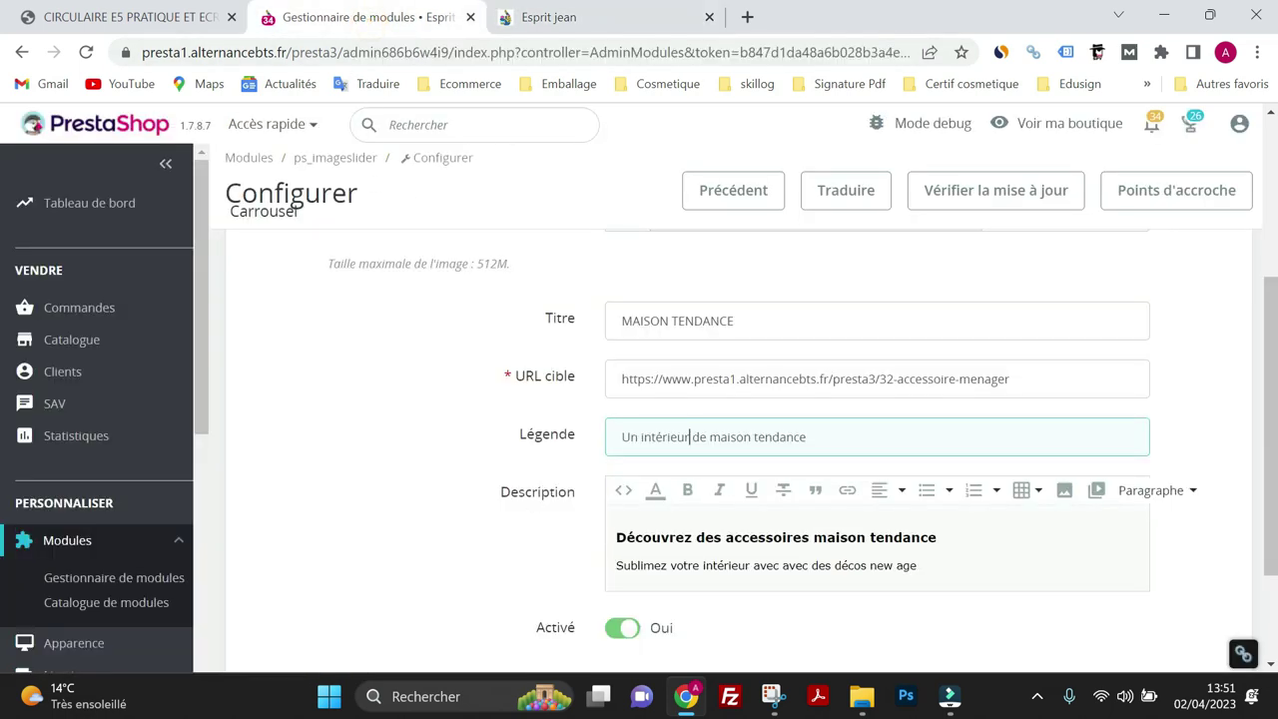
Change the format of the description line "Découvrez des accessoires maison tendance" to Paragraphe
scroll(678, 490, down, 1)
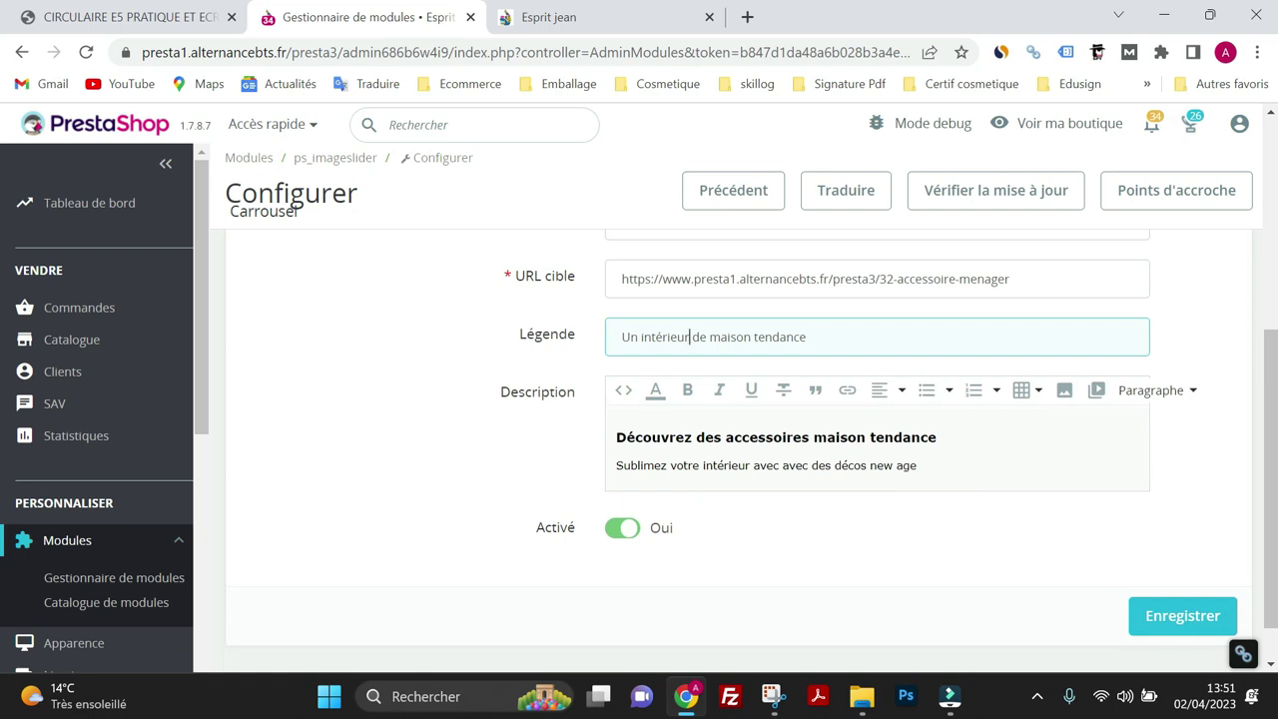
click(883, 438)
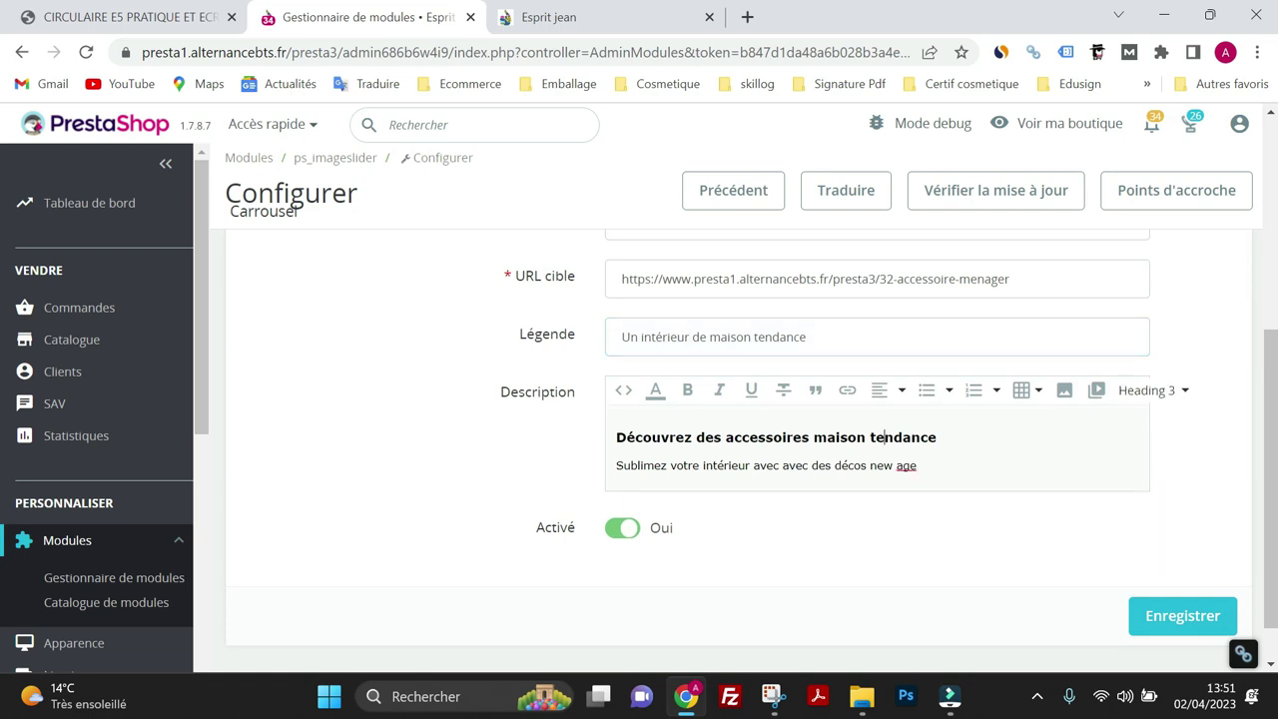
drag(936, 437, 616, 437)
click(651, 436)
key(ctrl+shift+Left)
key(ctrl+shift+Left)
key(ctrl+shift+Left)
key(ctrl+shift+Left)
key(ctrl+shift+Left)
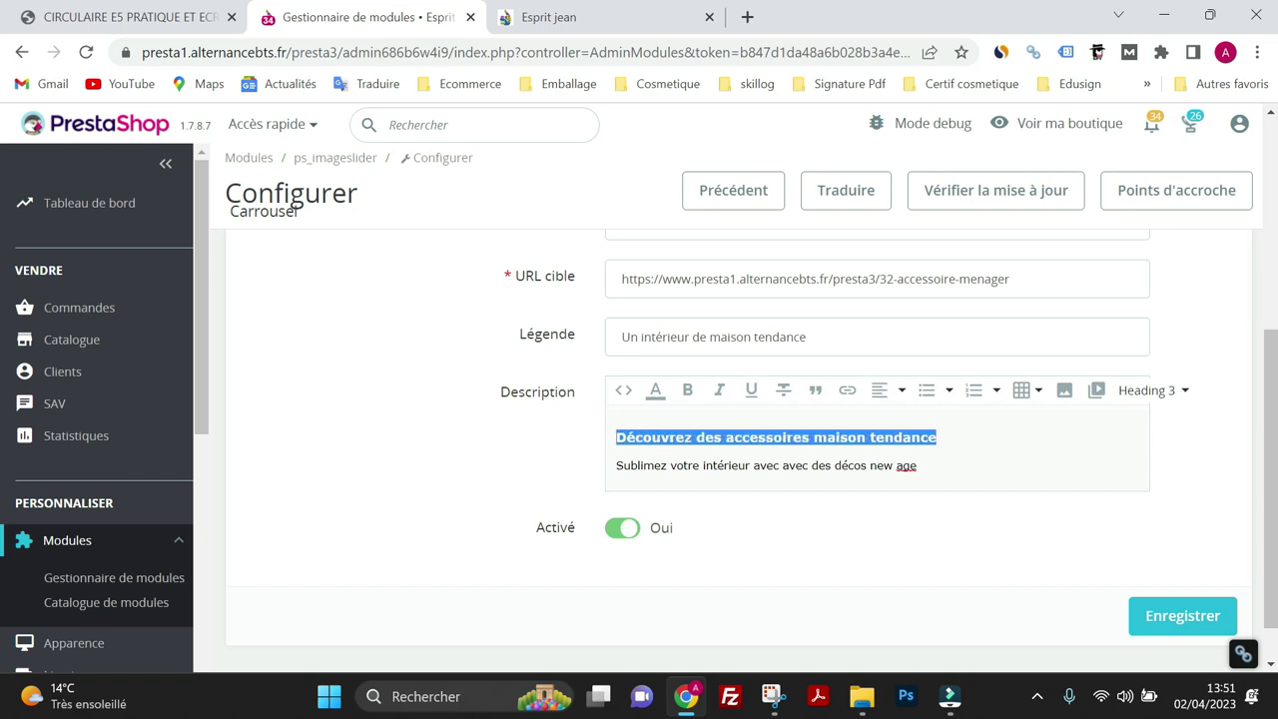
click(1183, 395)
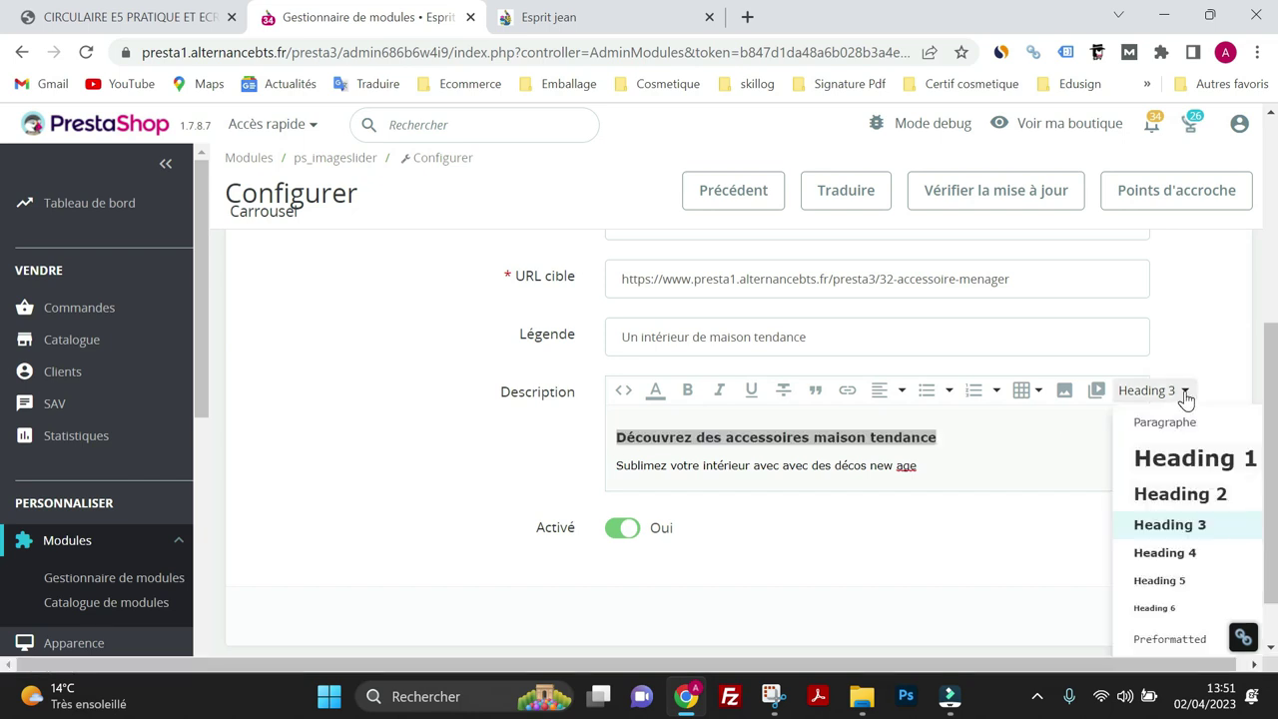
click(1175, 534)
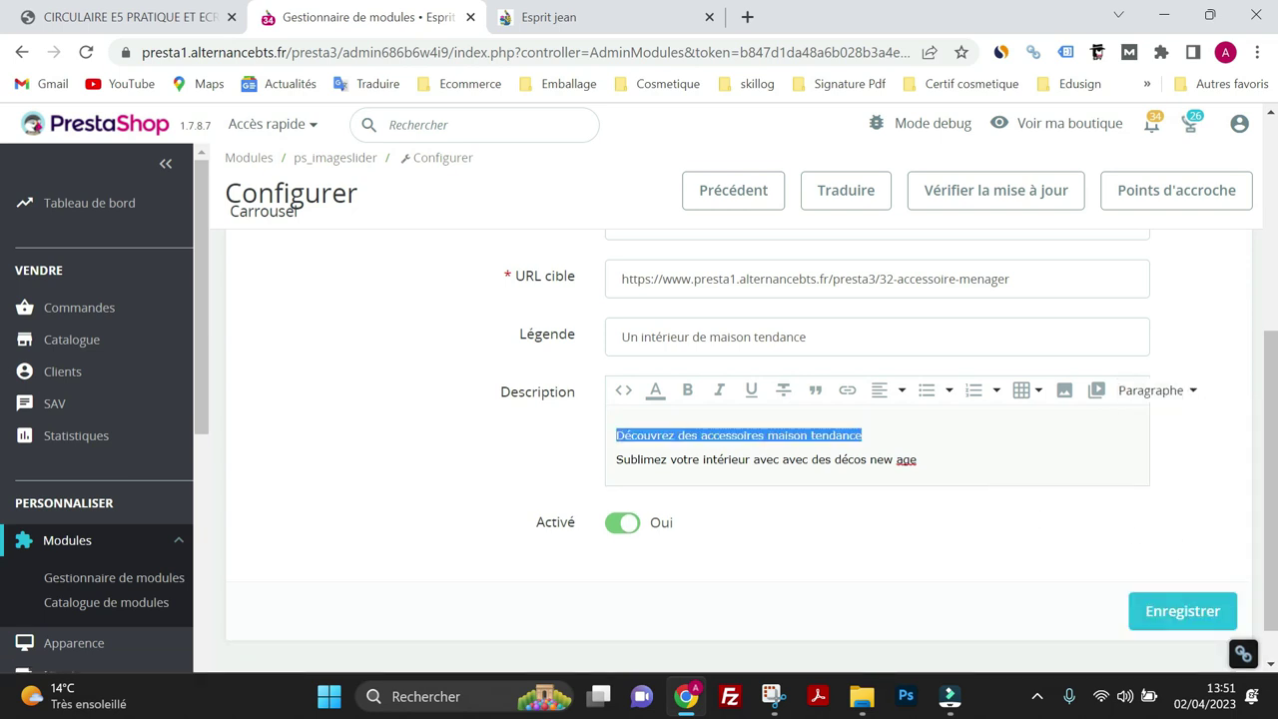
Format the description line "Découvrez des accessoires maison tendance" as Heading 3 and save the slide
click(916, 459)
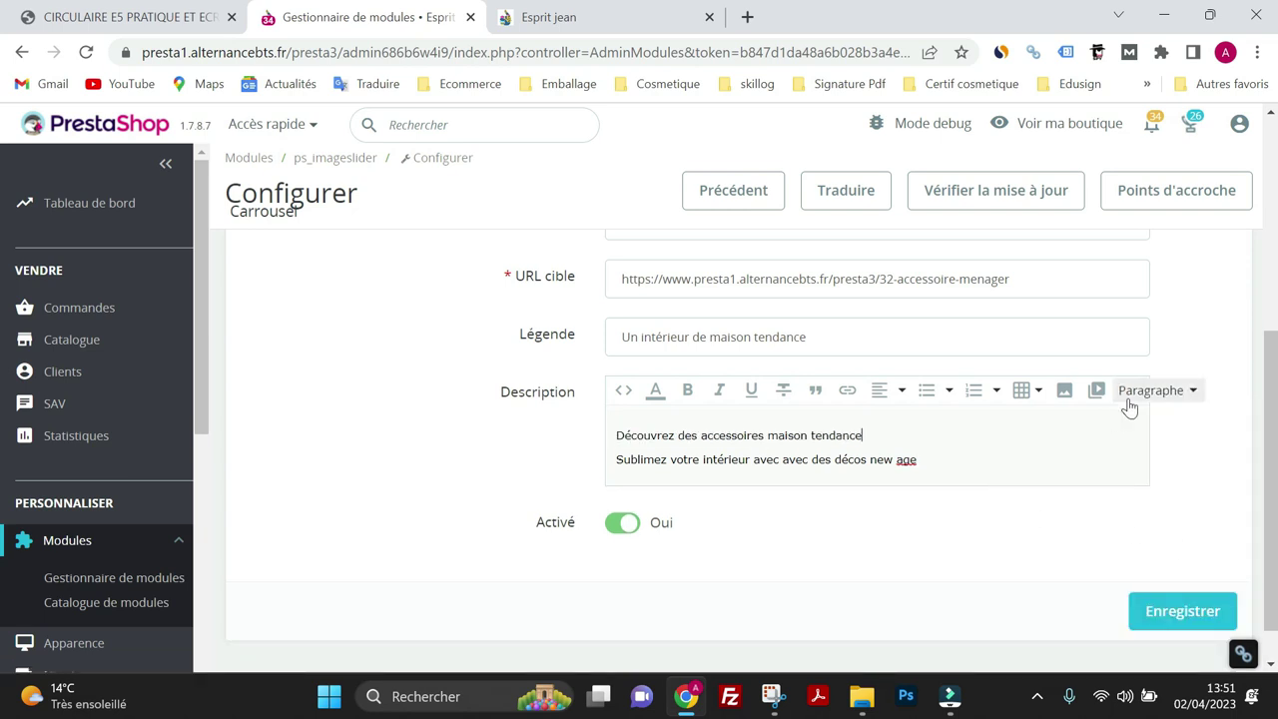
drag(862, 436, 576, 440)
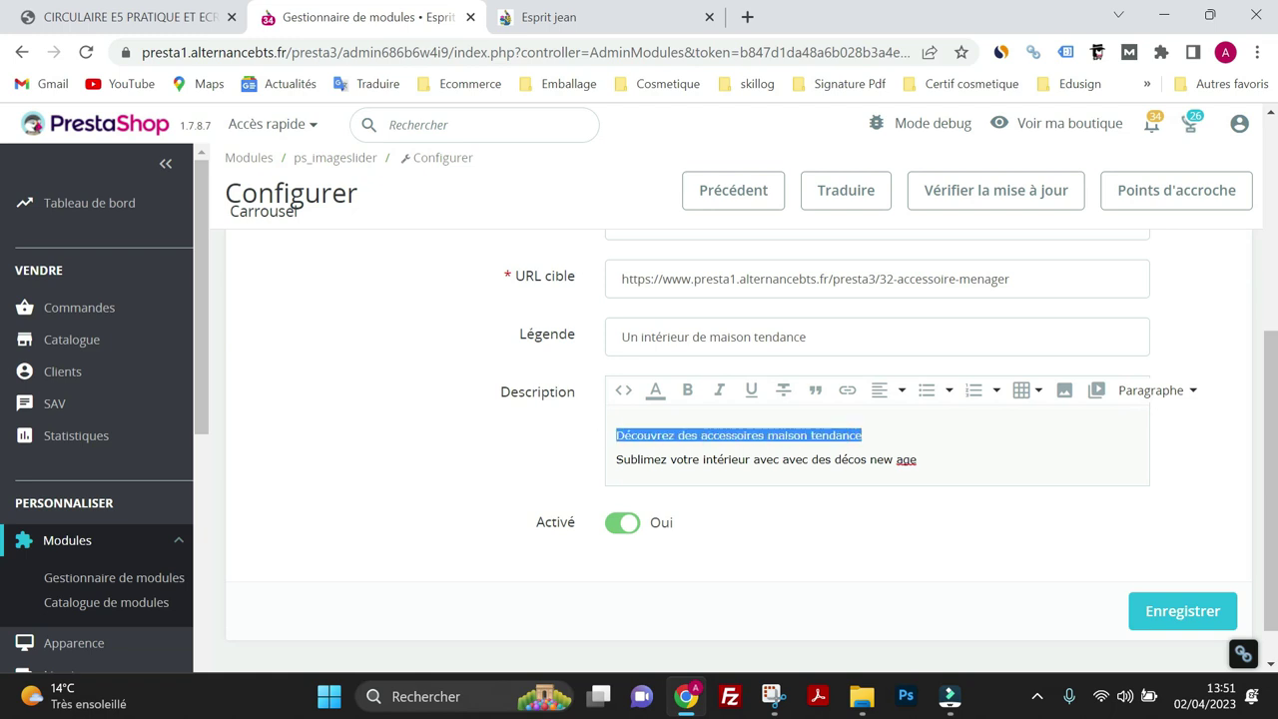
click(1193, 393)
click(1182, 534)
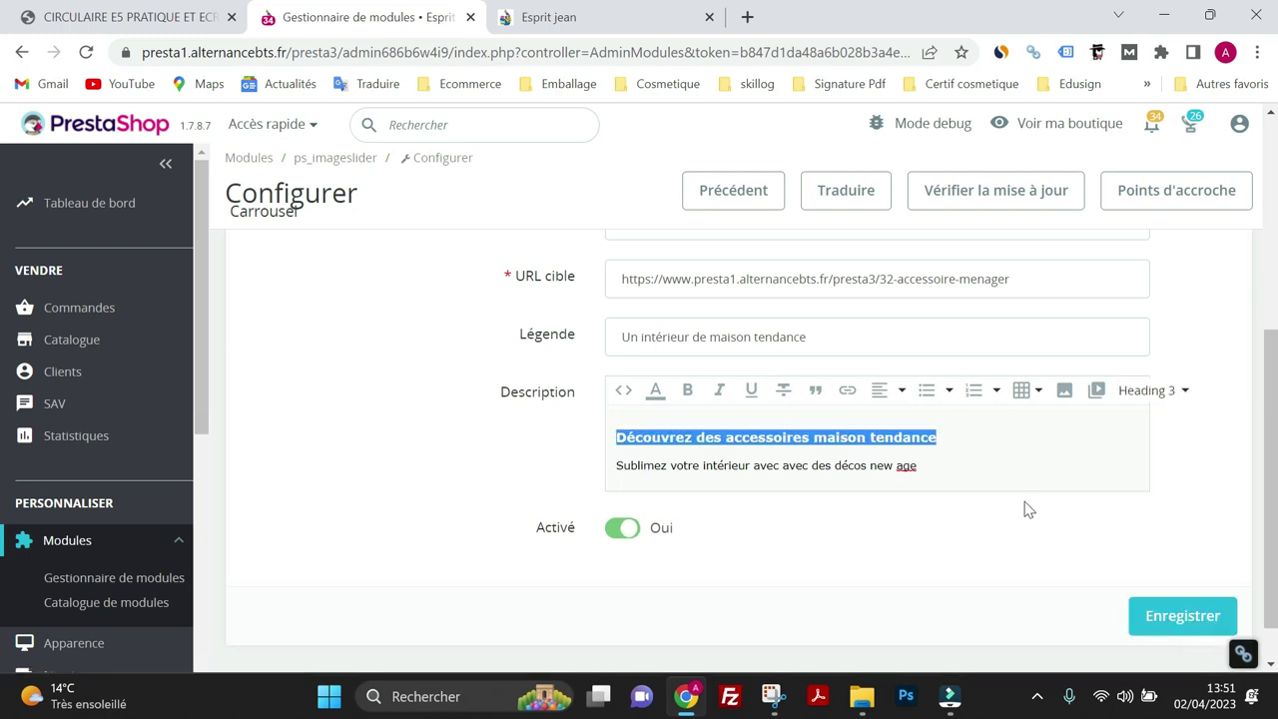
scroll(1028, 508, down, 1)
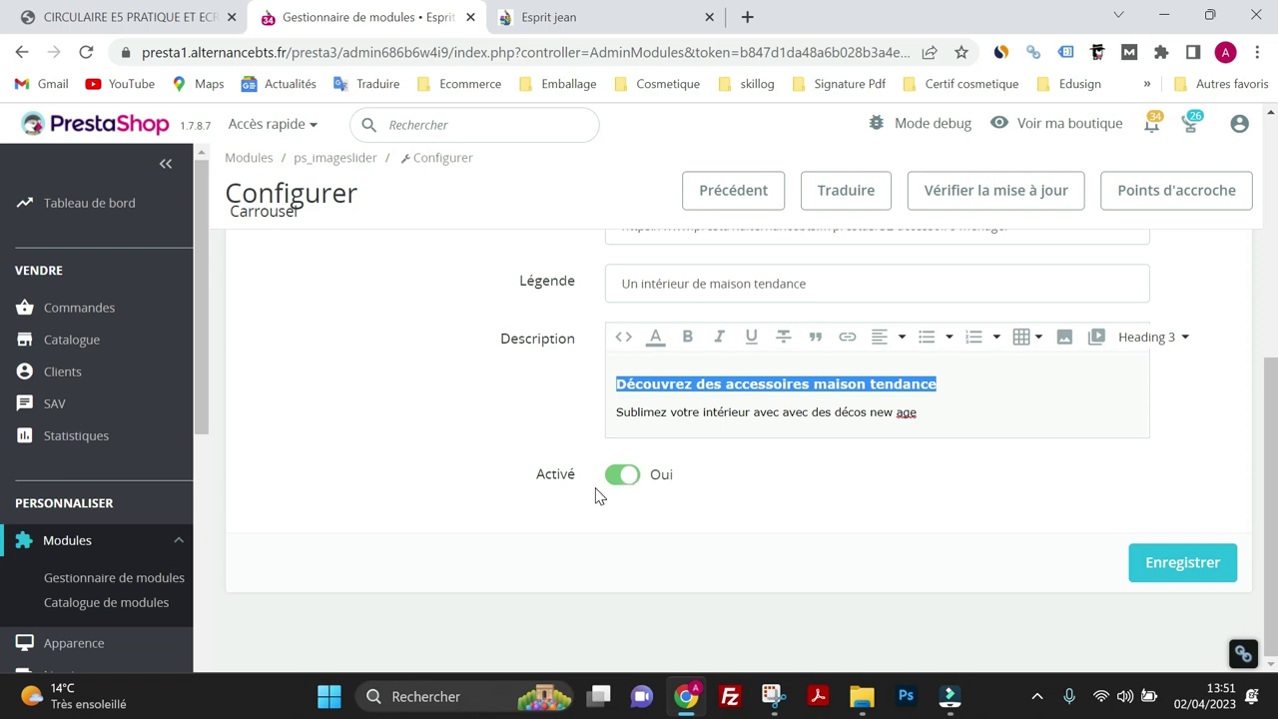
click(1151, 565)
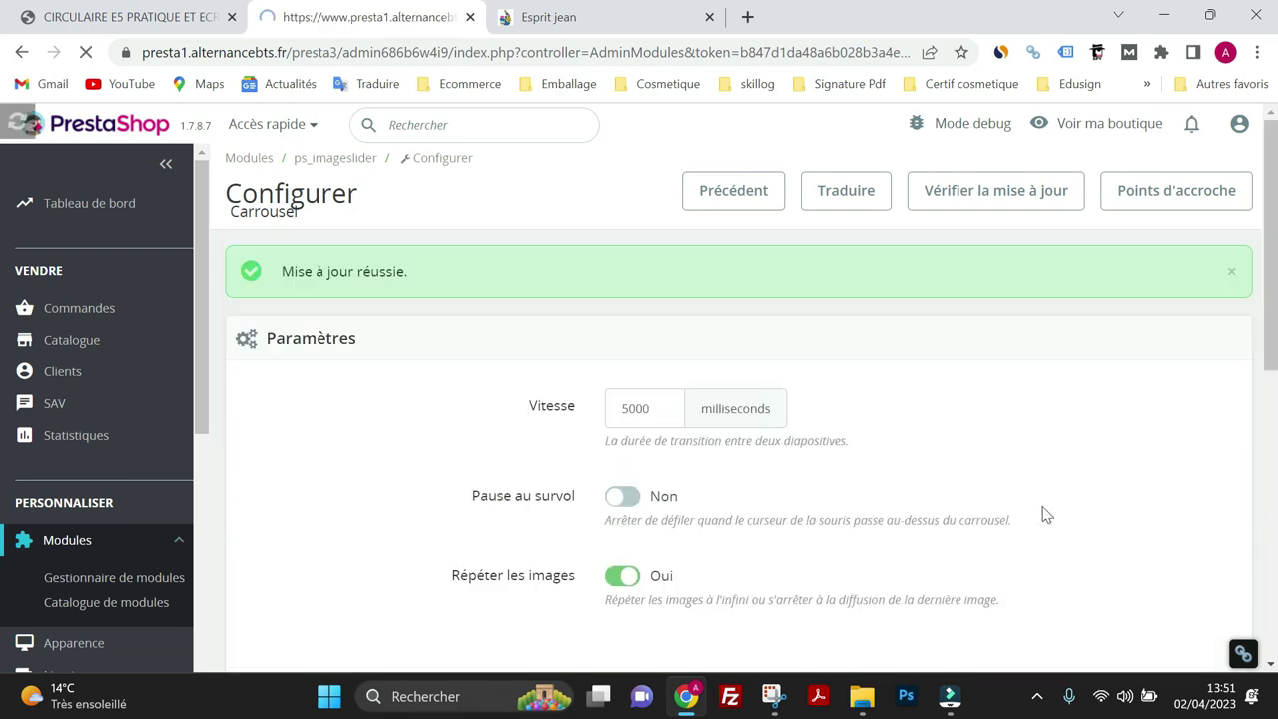
Reopen the MAISON TENDANCE slide for editing and view the file chooser for its image without choosing a file
scroll(734, 399, down, 5)
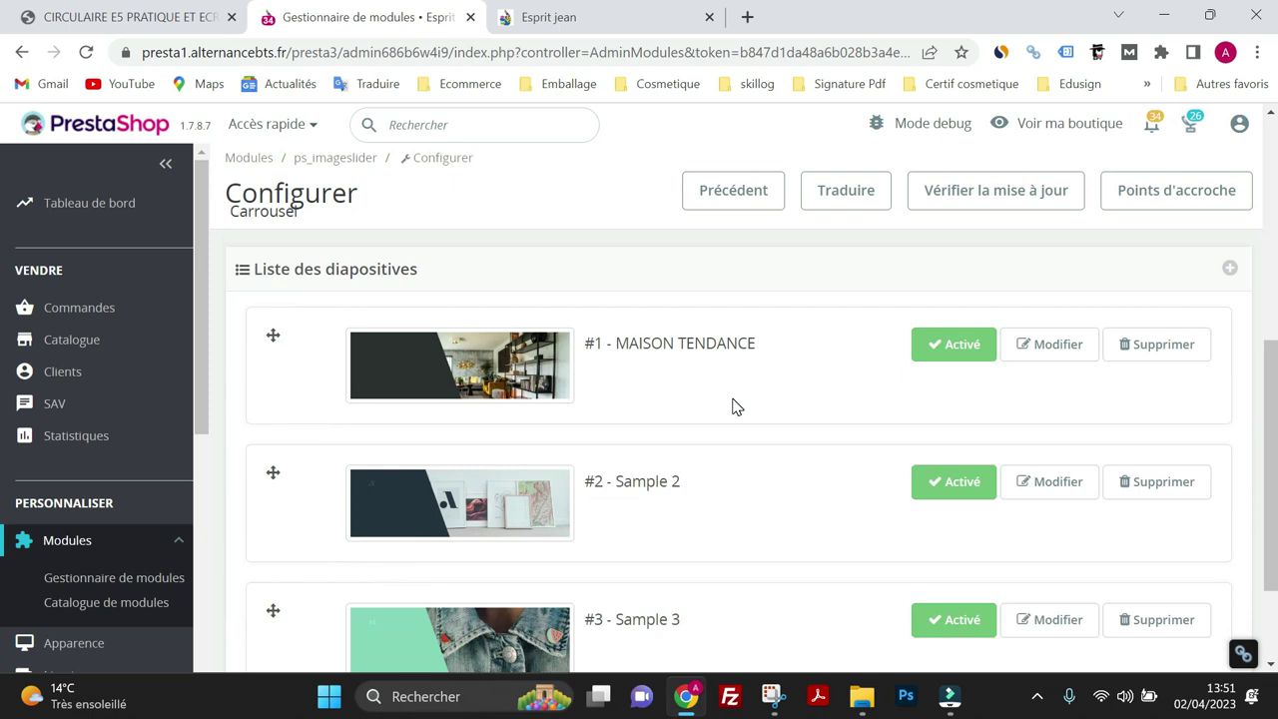
scroll(733, 398, up, 1)
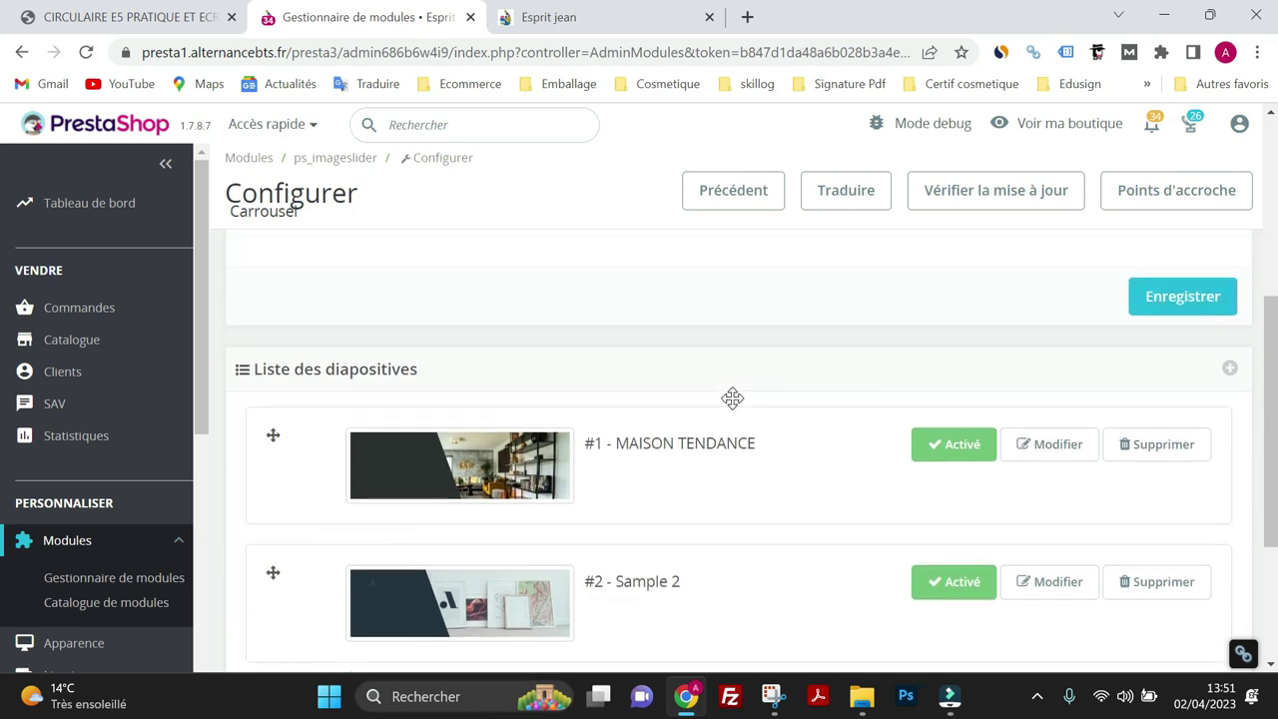
click(1026, 457)
drag(1035, 522, 1015, 549)
click(1074, 529)
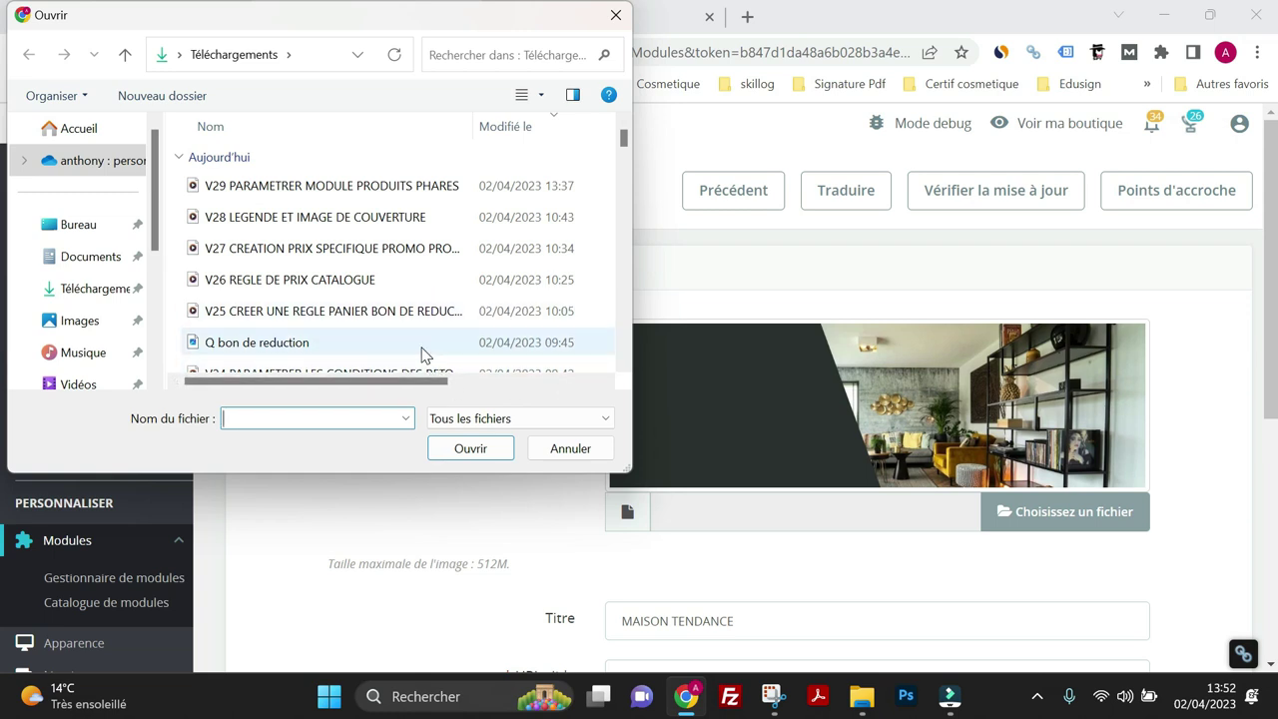
click(555, 457)
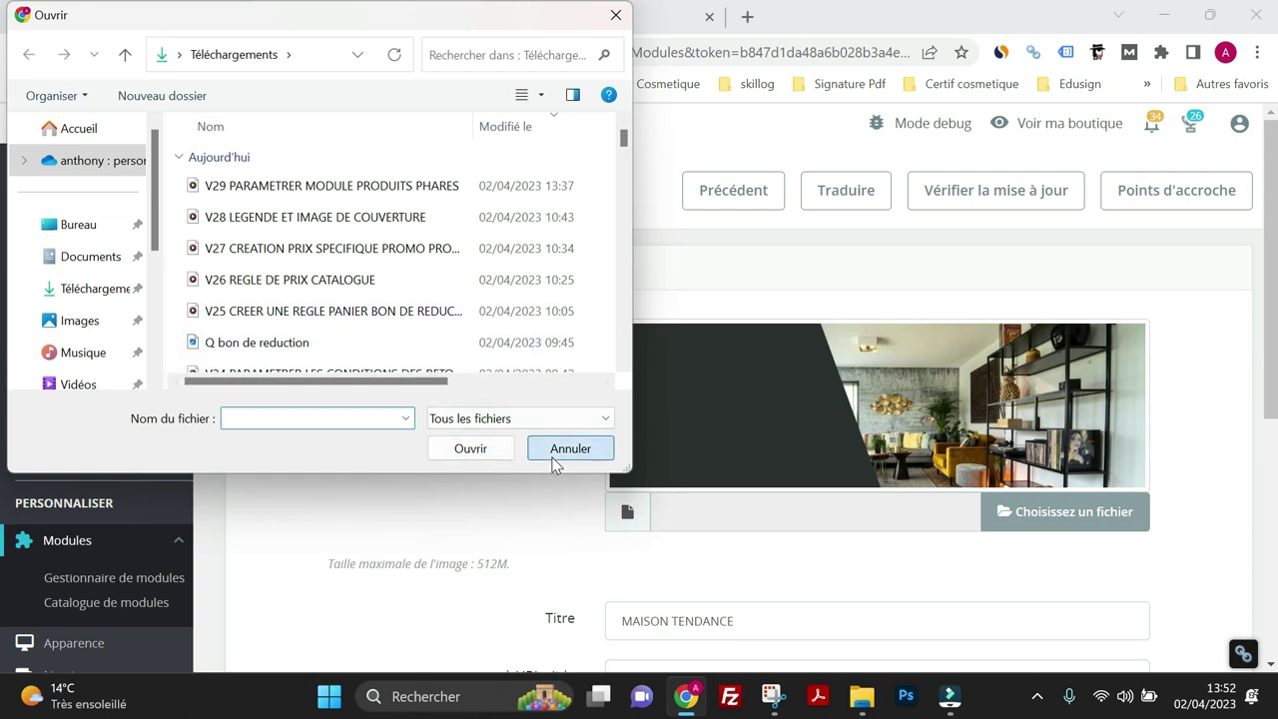
Save the MAISON TENDANCE slide and bring up the list of slides in the carousel configuration
scroll(615, 464, down, 2)
scroll(615, 464, down, 2)
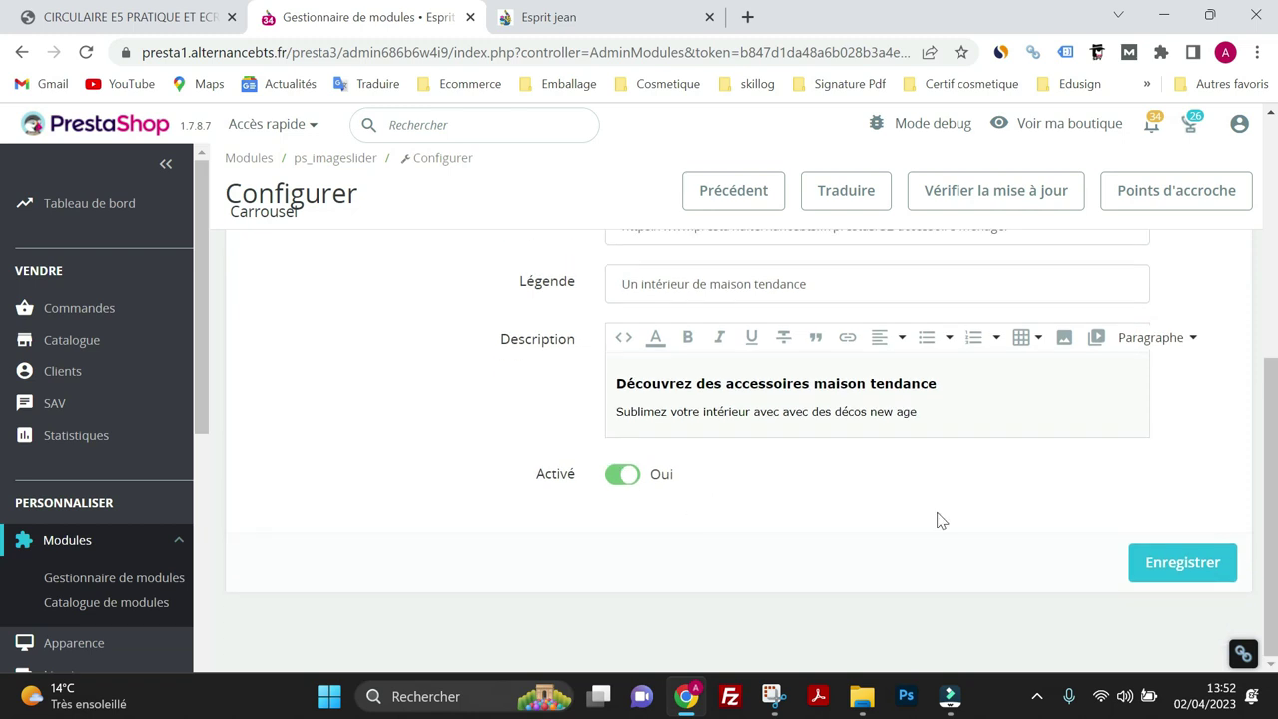
click(1155, 562)
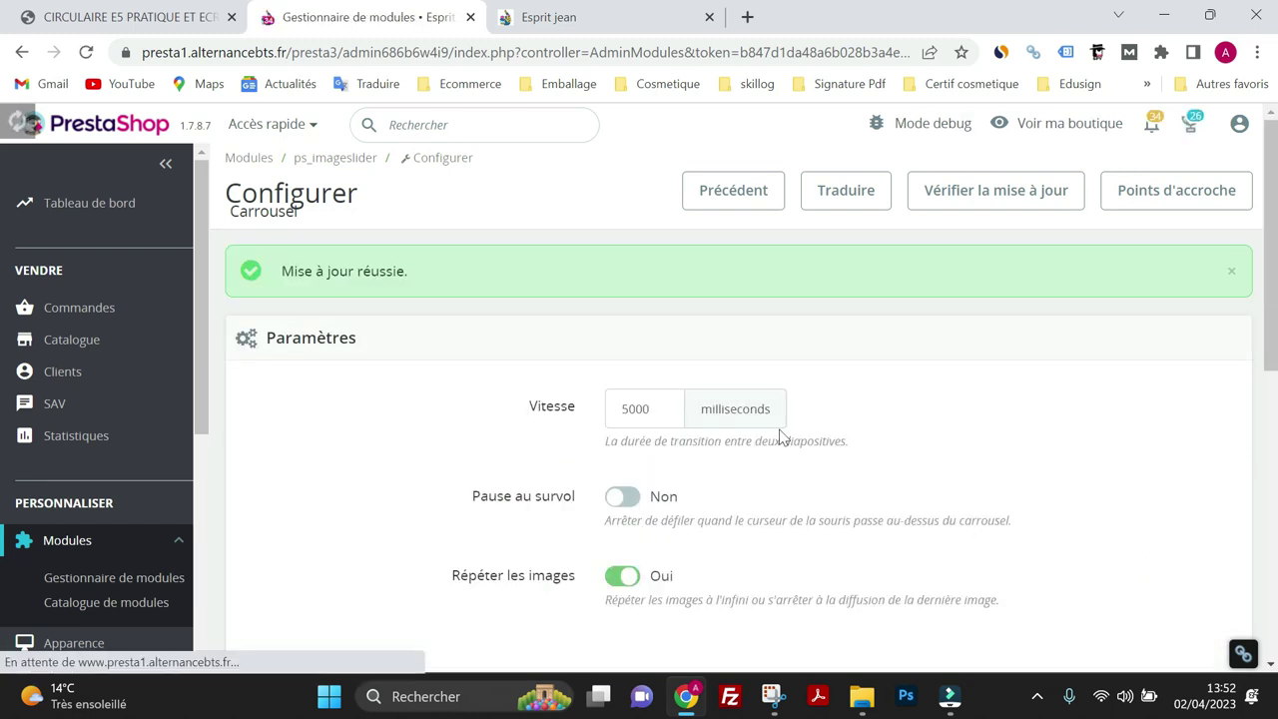
scroll(773, 425, down, 5)
scroll(771, 424, down, 1)
scroll(768, 428, up, 2)
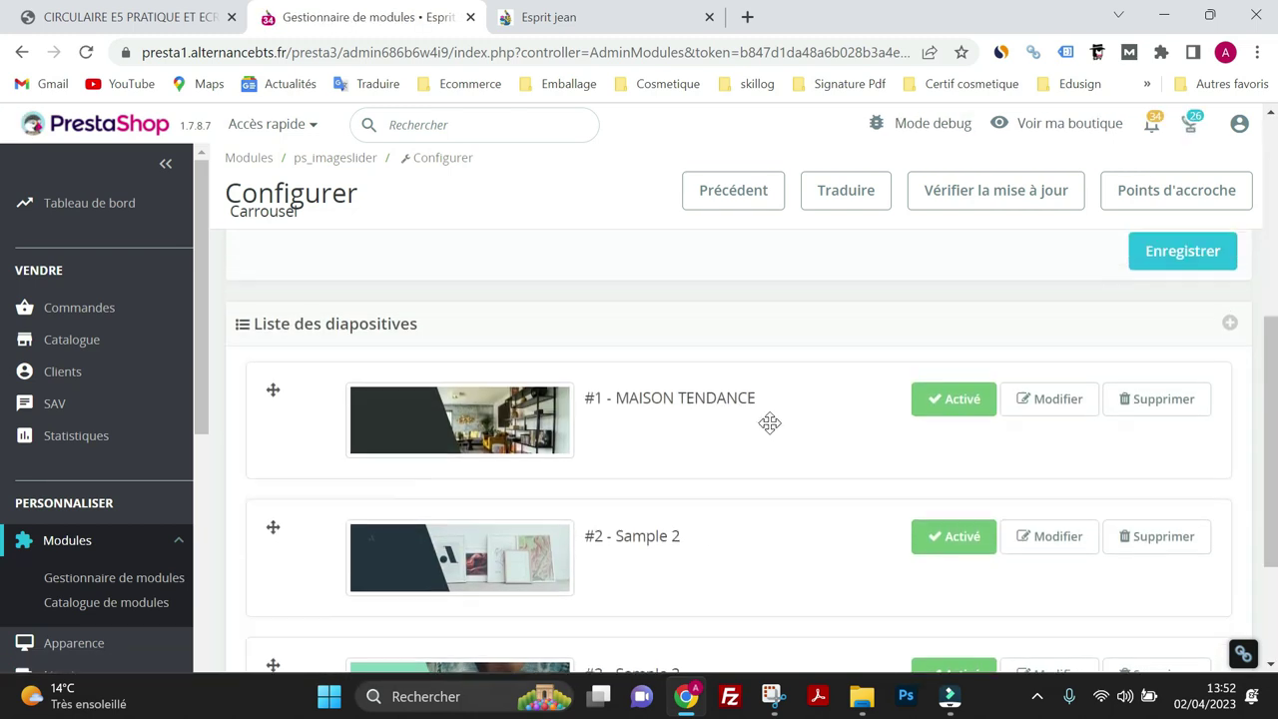
scroll(507, 493, down, 3)
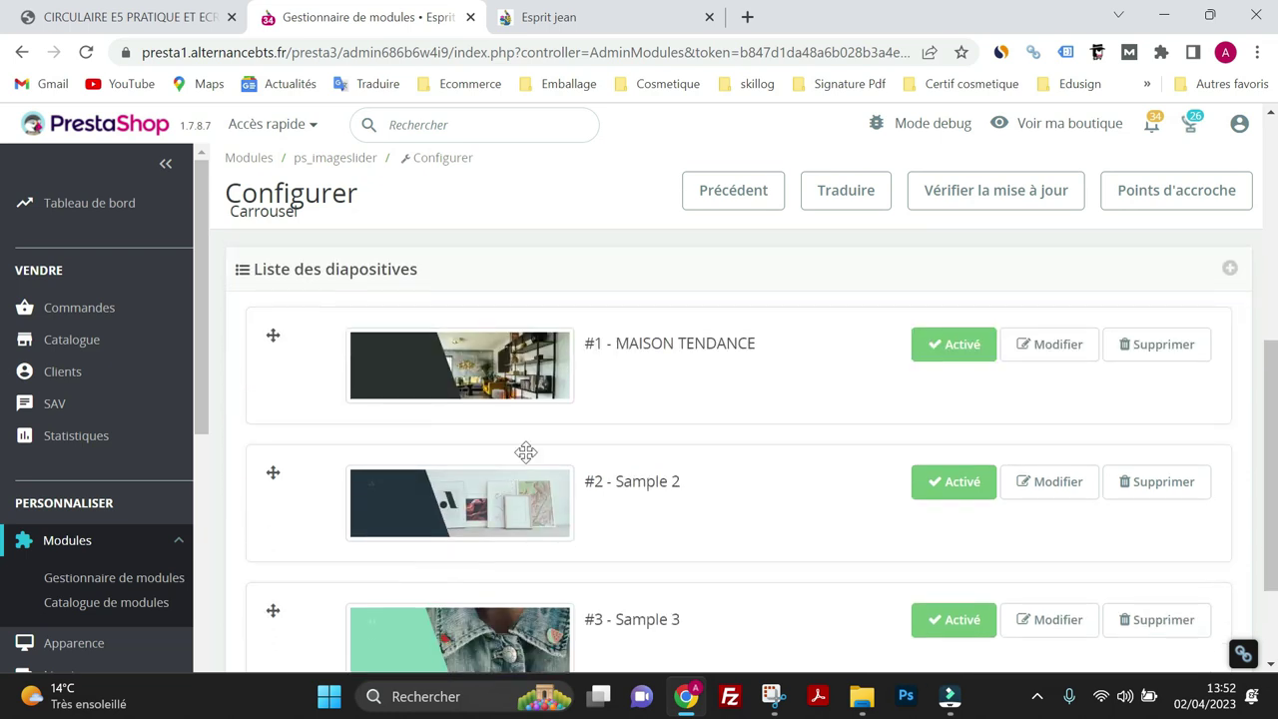
Start a new slide from the carousel's list of slides
scroll(599, 495, up, 3)
scroll(635, 492, down, 2)
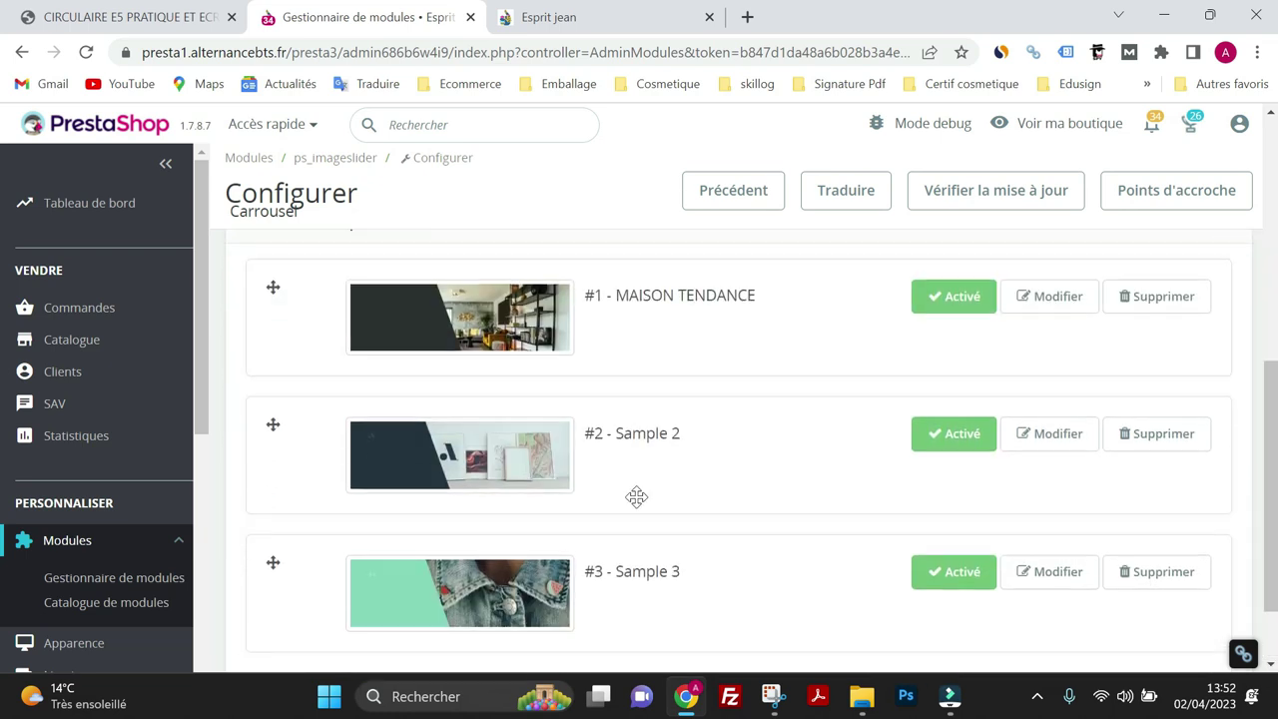
scroll(637, 490, up, 2)
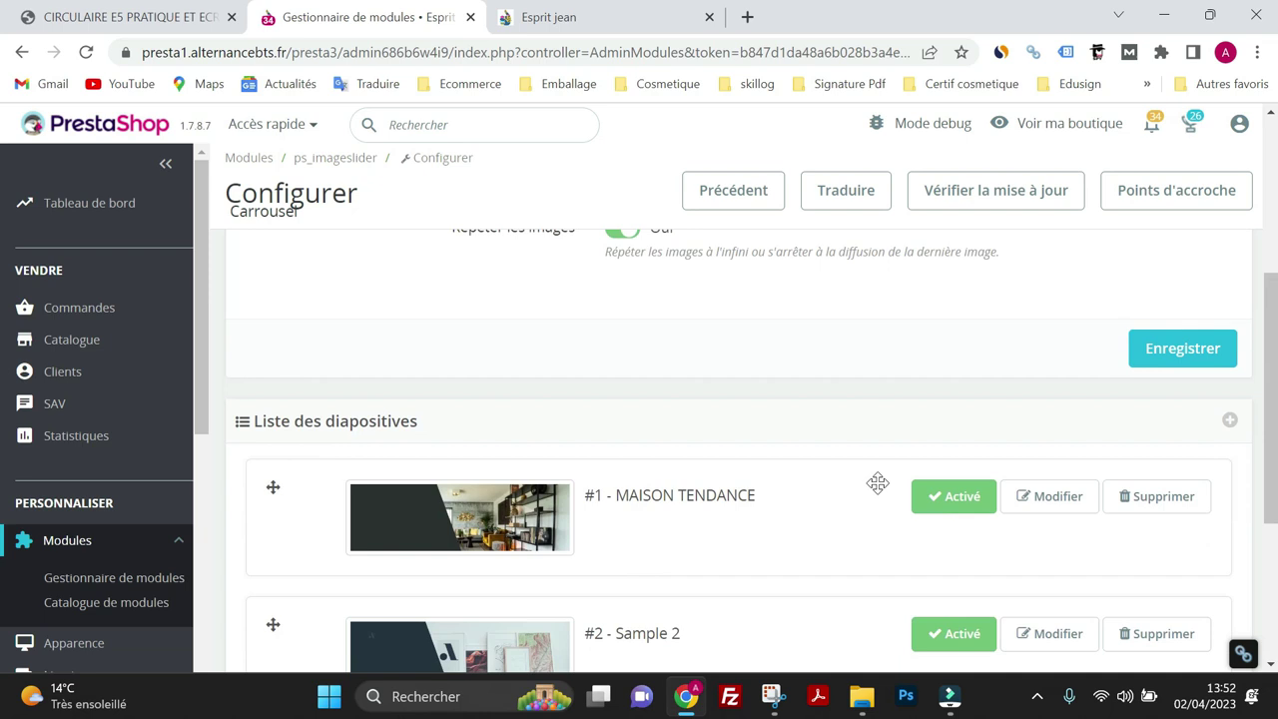
click(1229, 423)
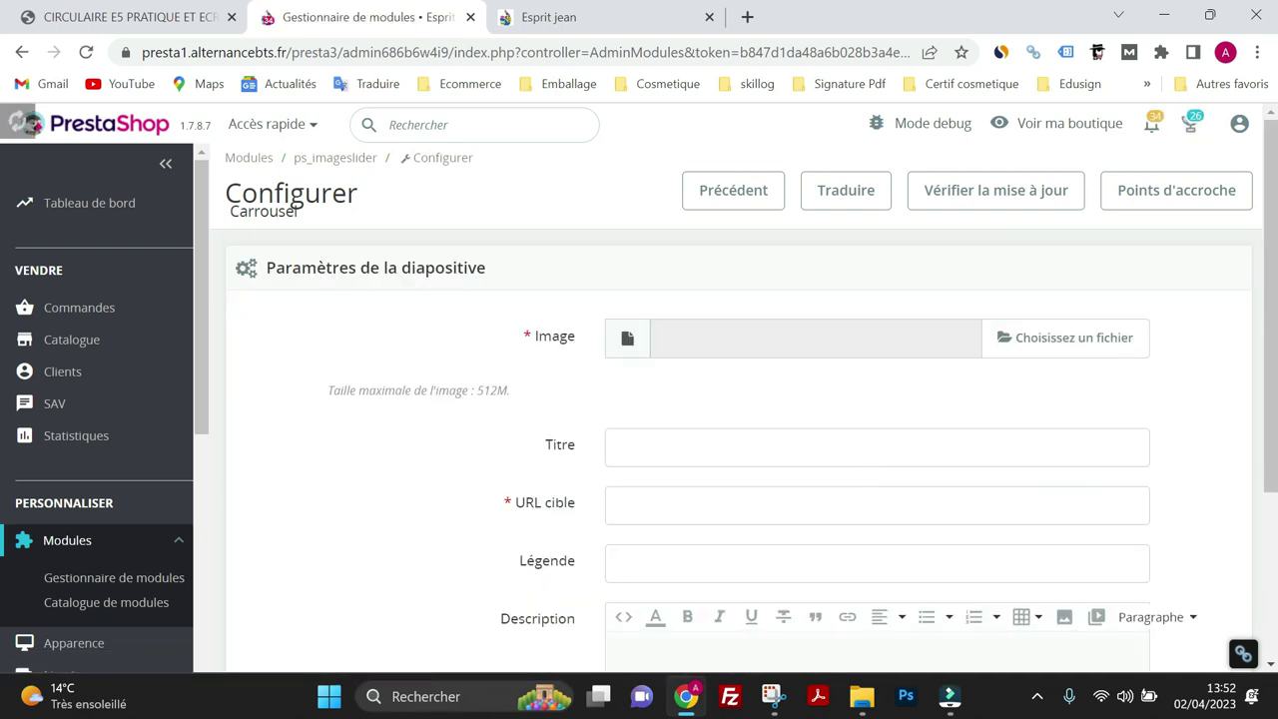
Choose sample-1.jpg from the Bureau folder as the new slide's image
click(1042, 359)
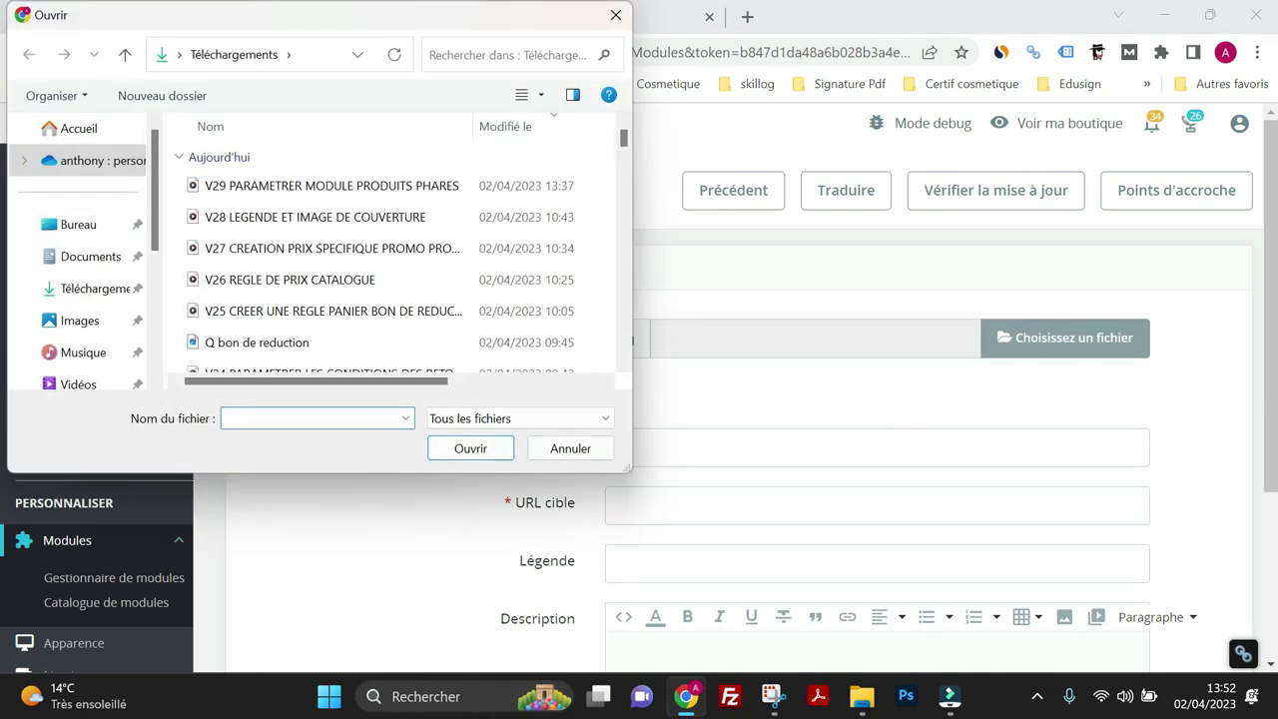
click(78, 225)
click(384, 418)
text(SAMMPL)
key(BackSpace)
key(BackSpace)
key(BackSpace)
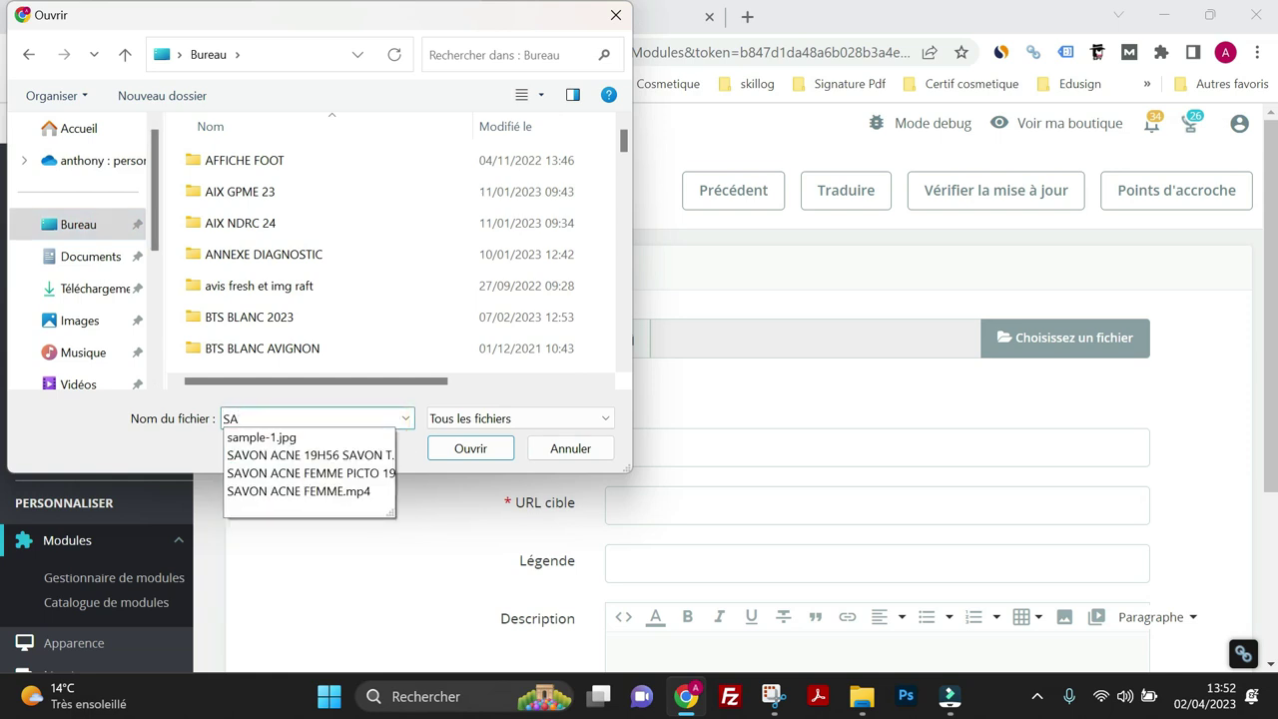
click(265, 437)
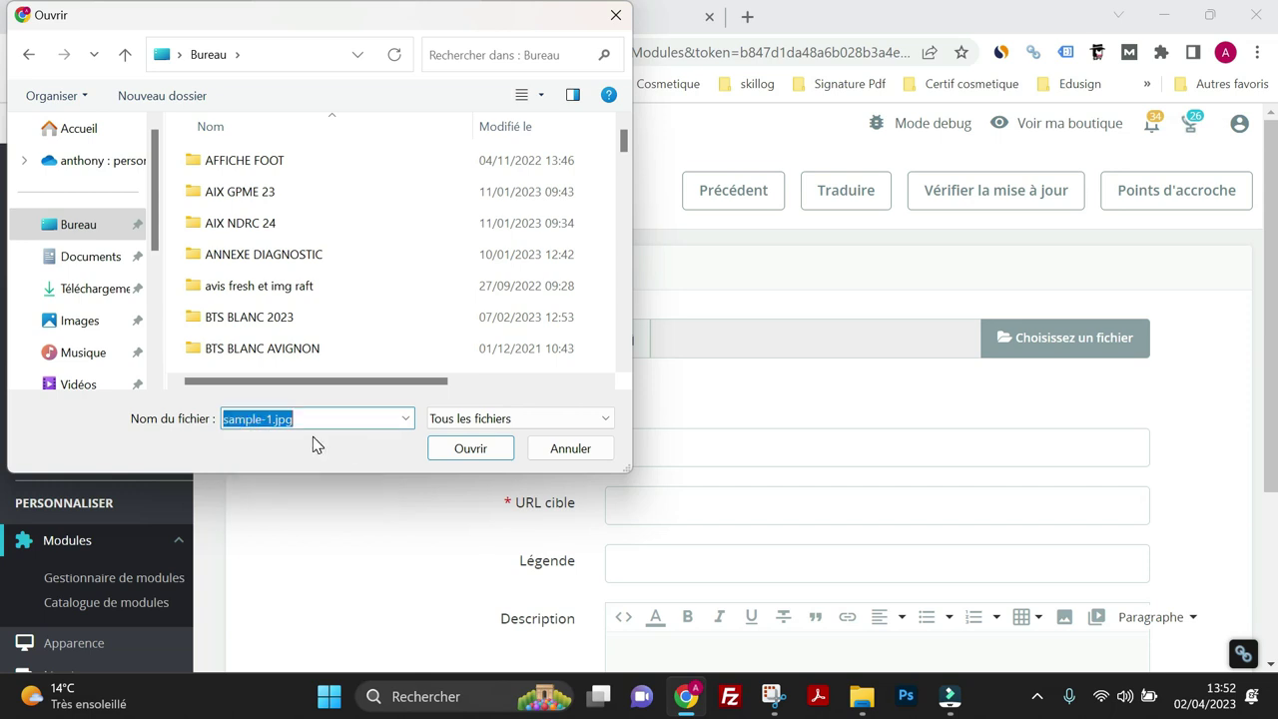
click(471, 455)
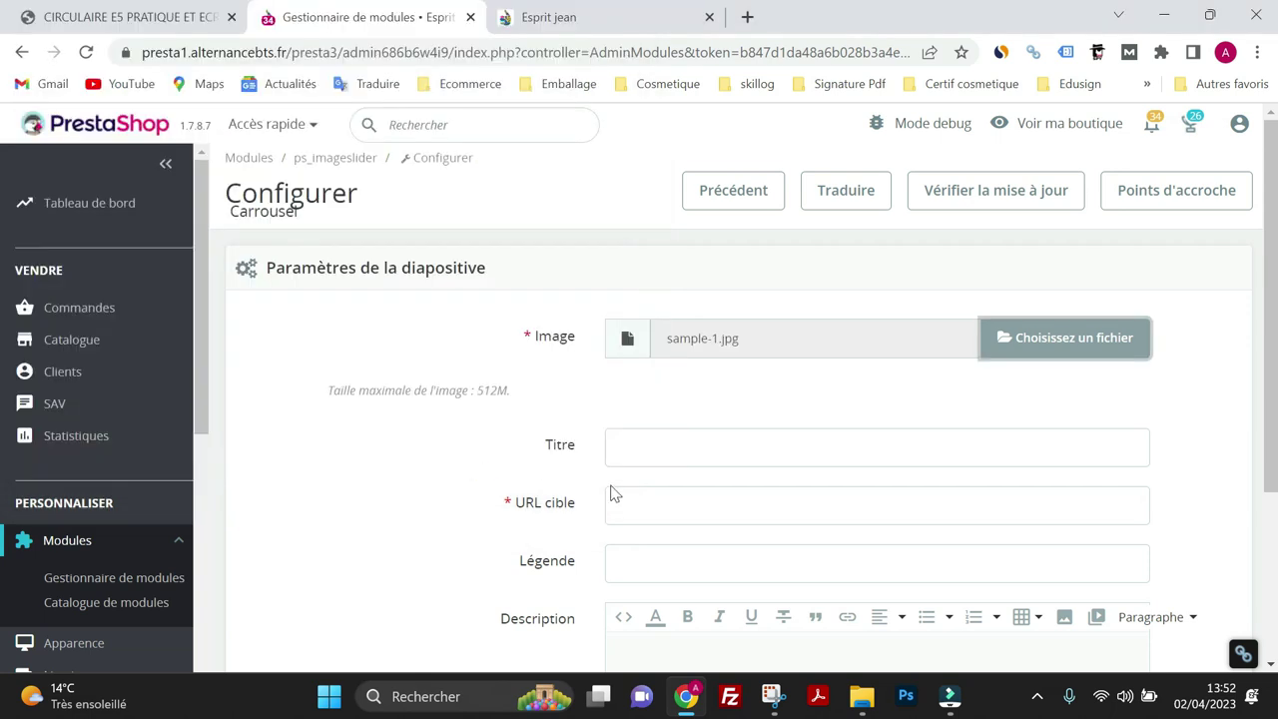
Enter "Maison tendance" as the new slide's title
click(683, 454)
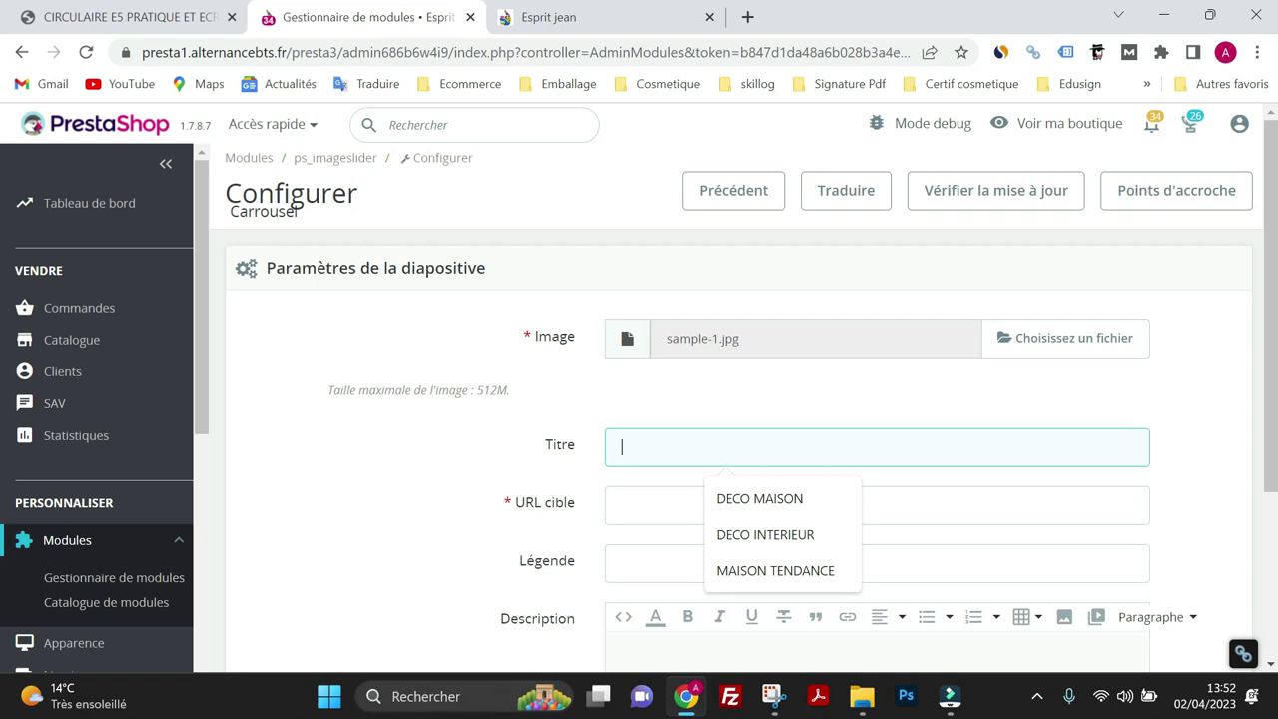
text(Ma)
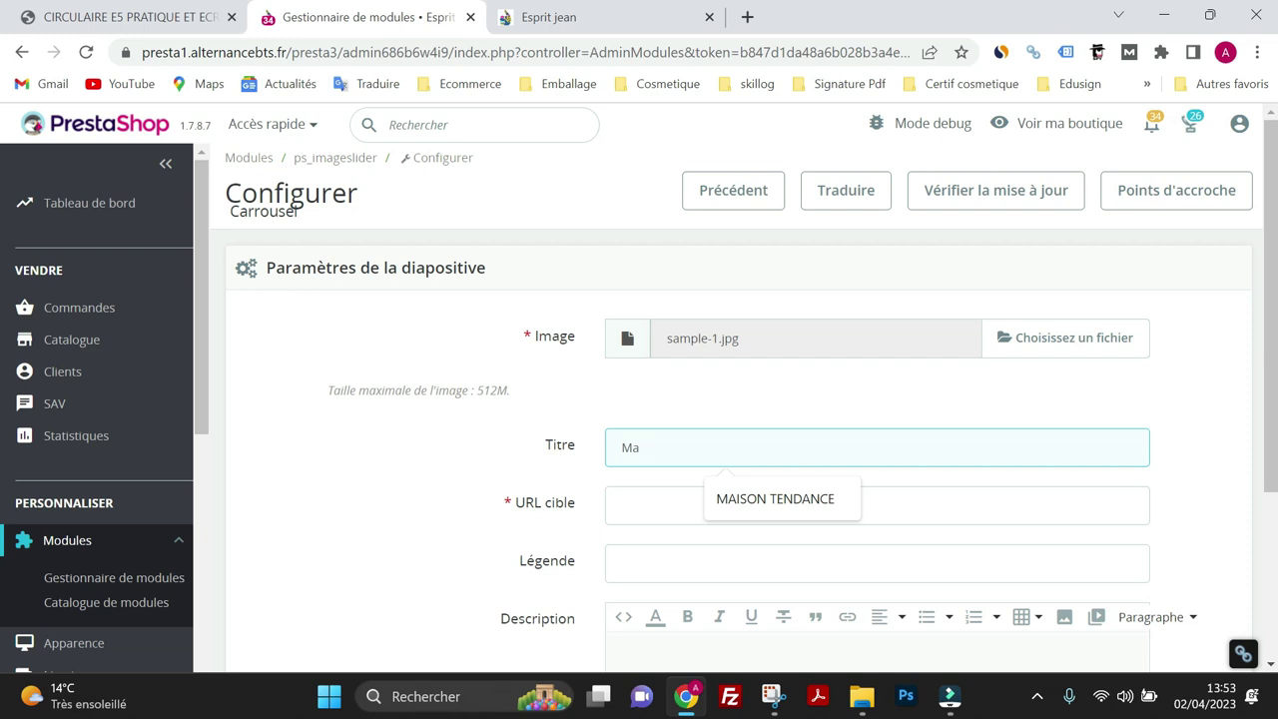
text(ison tendance)
Open the shop's Accessoires de maison category page and copy its web address
click(699, 505)
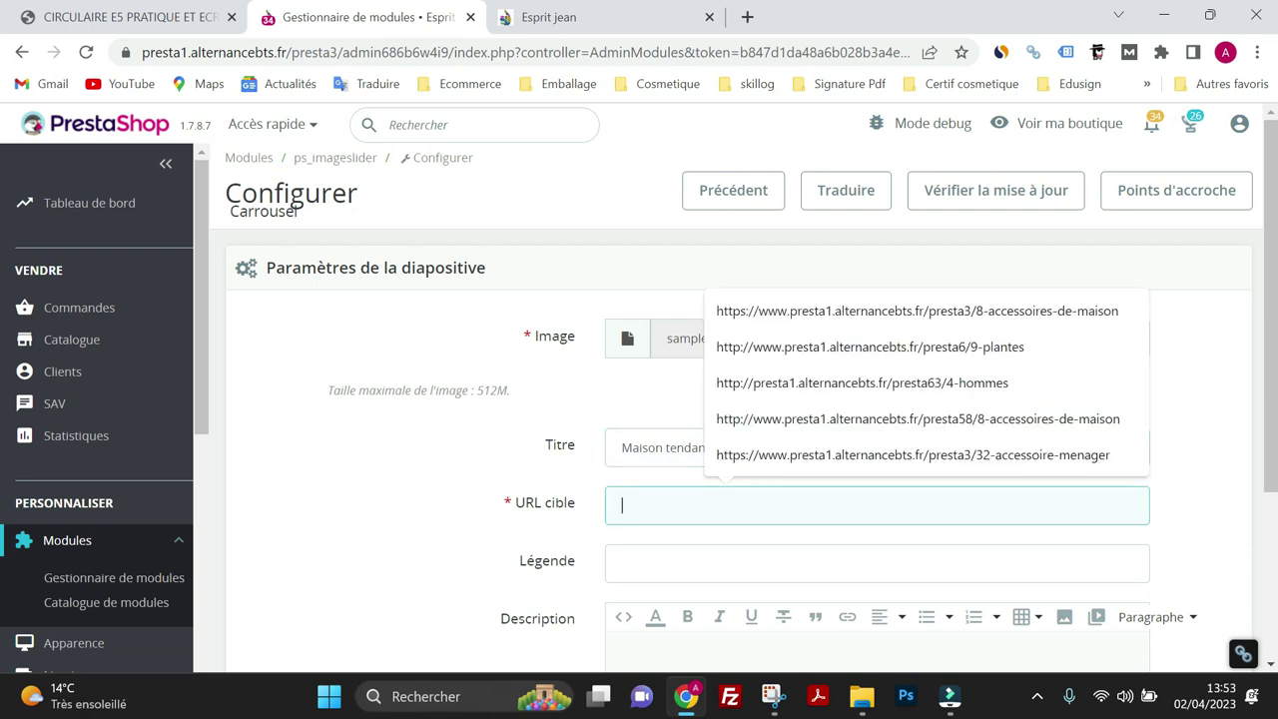
click(529, 16)
mouse_move(489, 149)
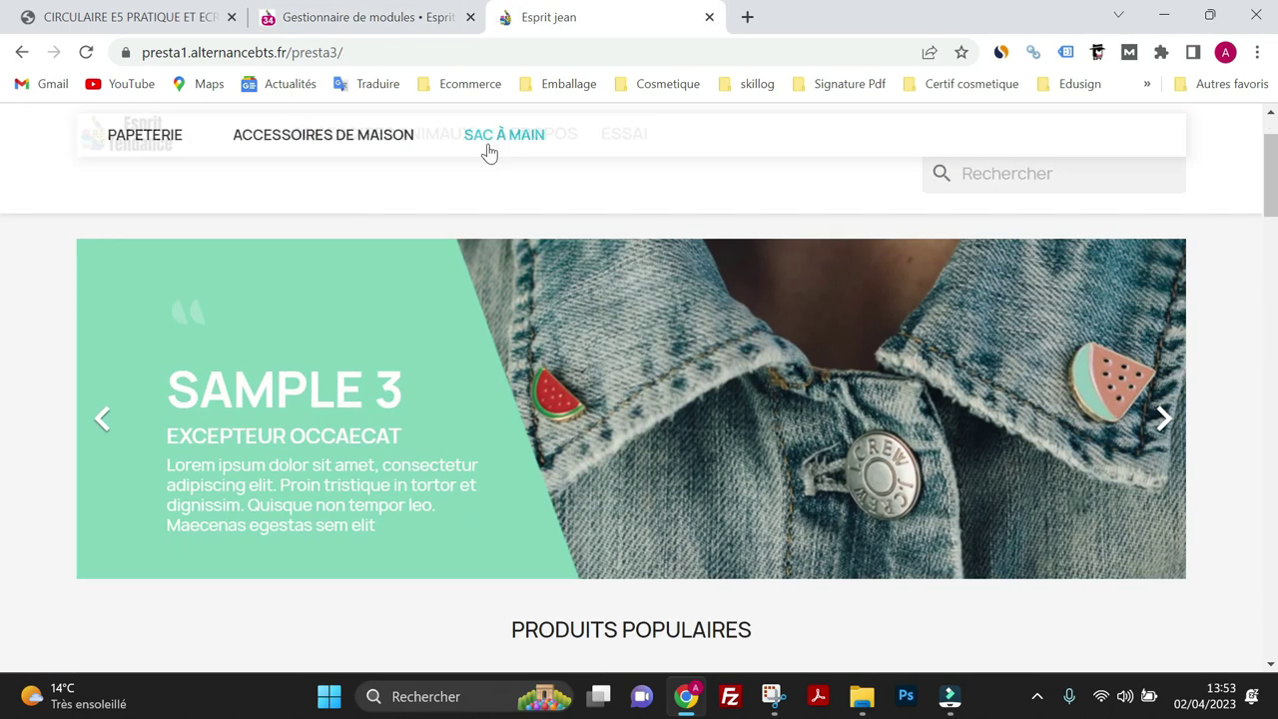
scroll(490, 149, up, 1)
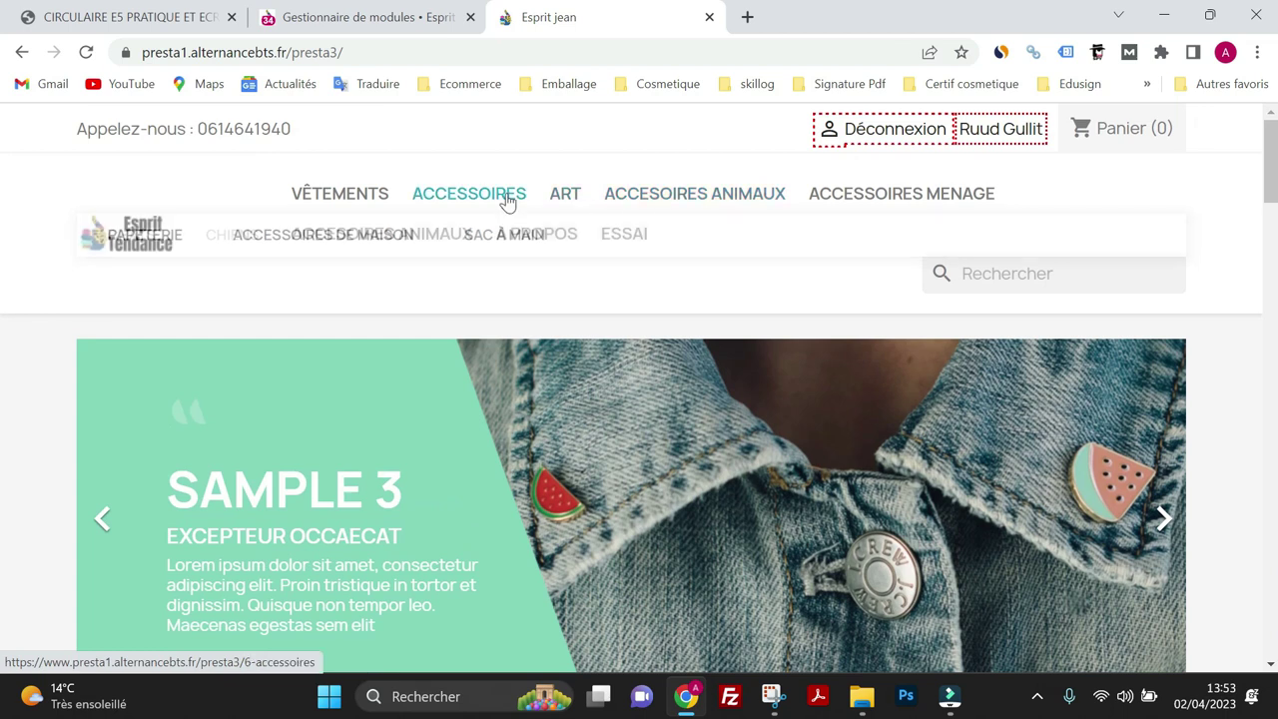
click(338, 233)
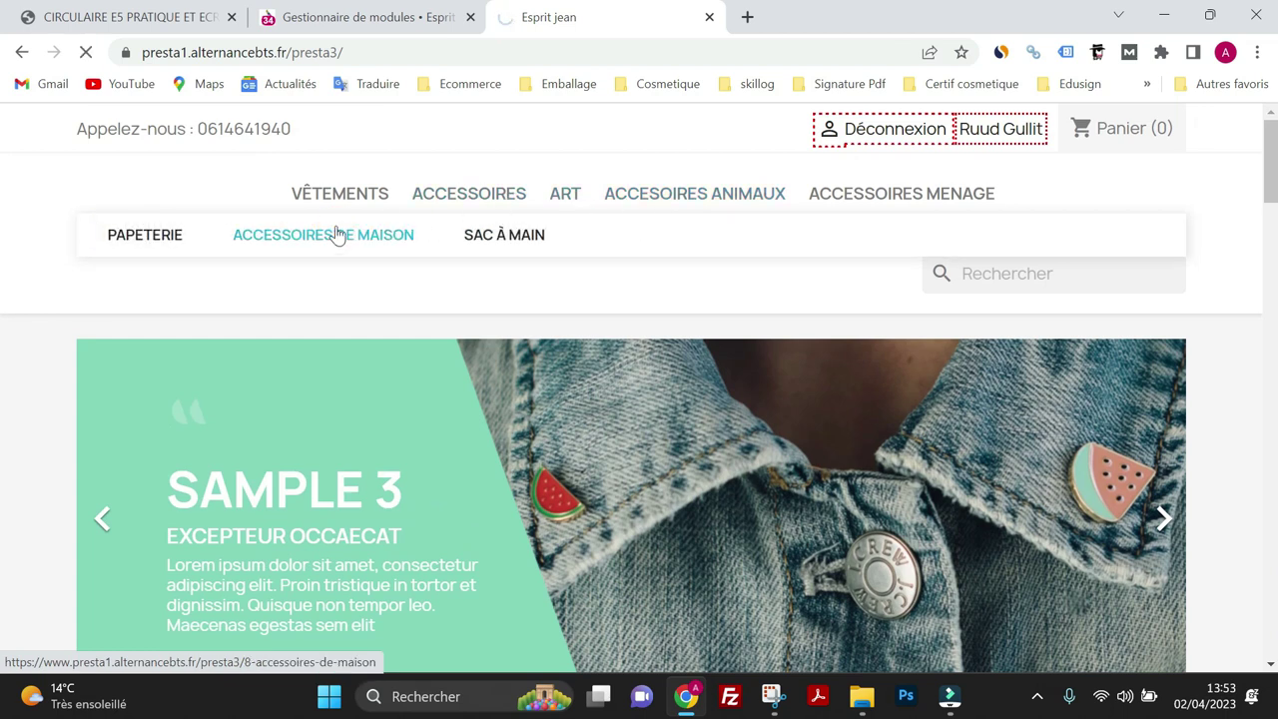
click(456, 52)
key(ctrl+c)
right_click(456, 55)
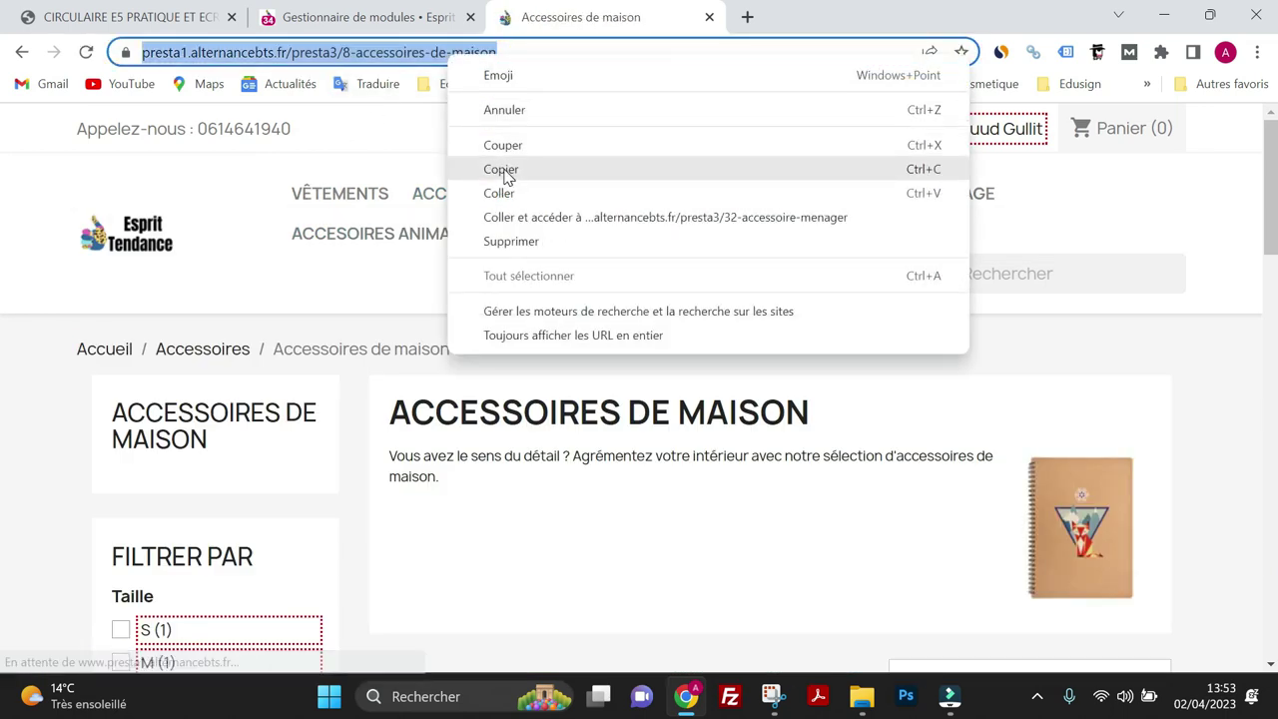
click(504, 175)
Paste the copied Accessoires de maison address as the new slide's target URL
click(384, 17)
right_click(665, 521)
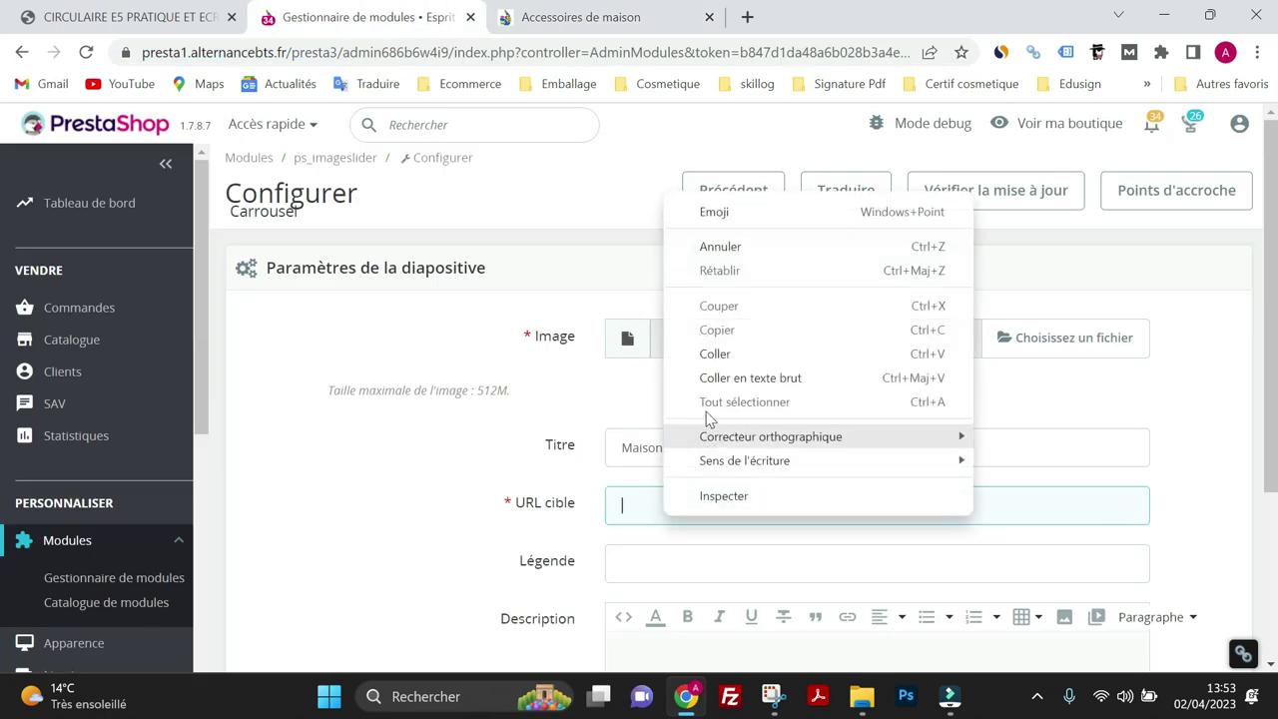
click(698, 349)
key(Tab)
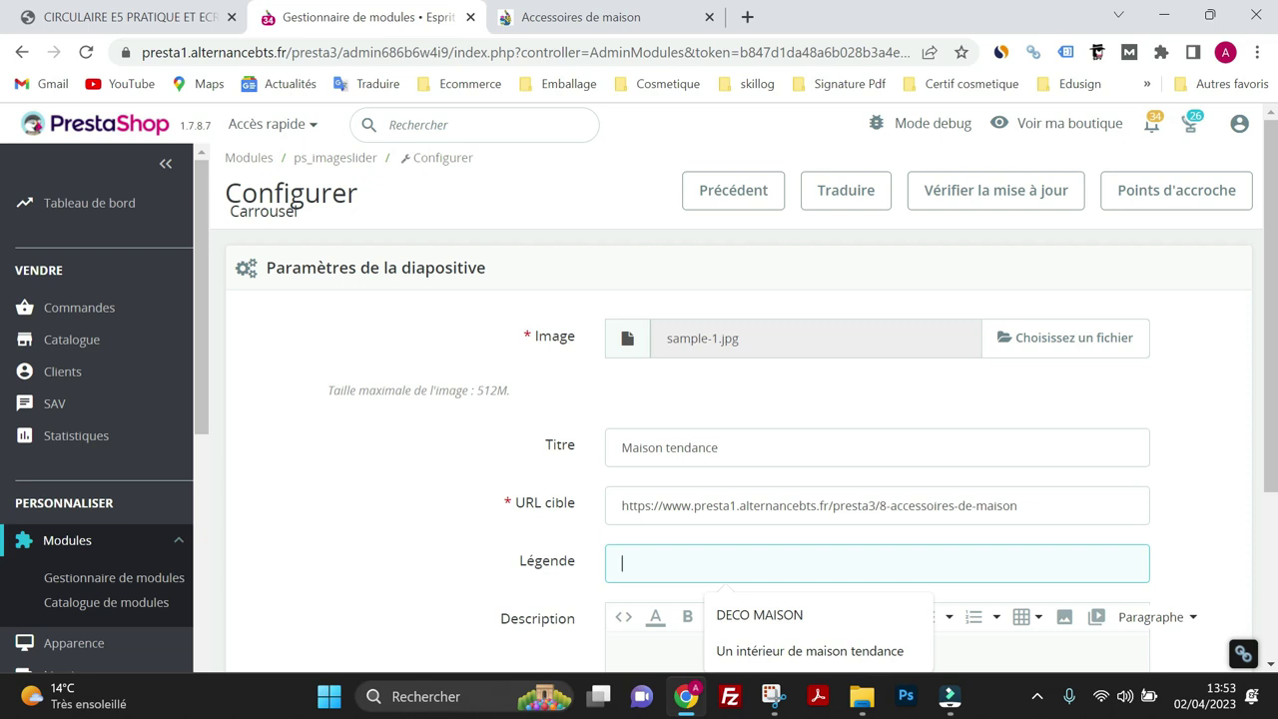
View the sample-1 image from the desktop, close it and return to the slide form in the browser
click(1163, 15)
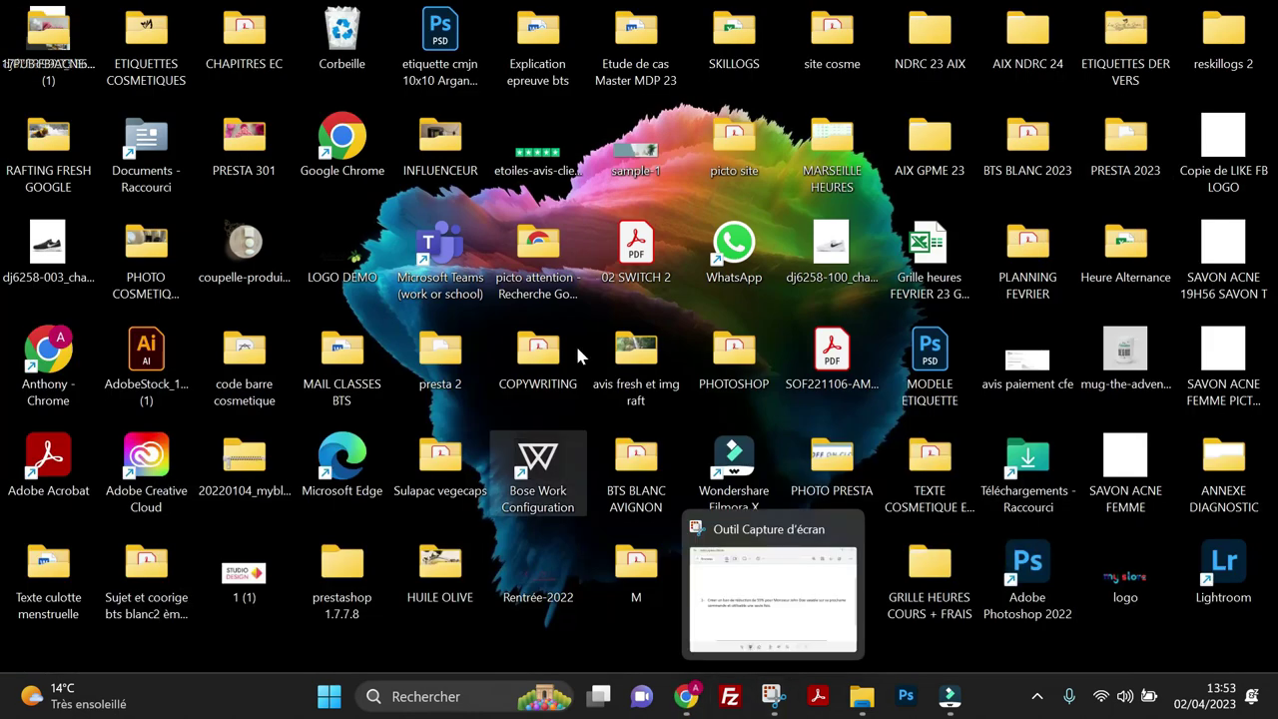
double_click(631, 152)
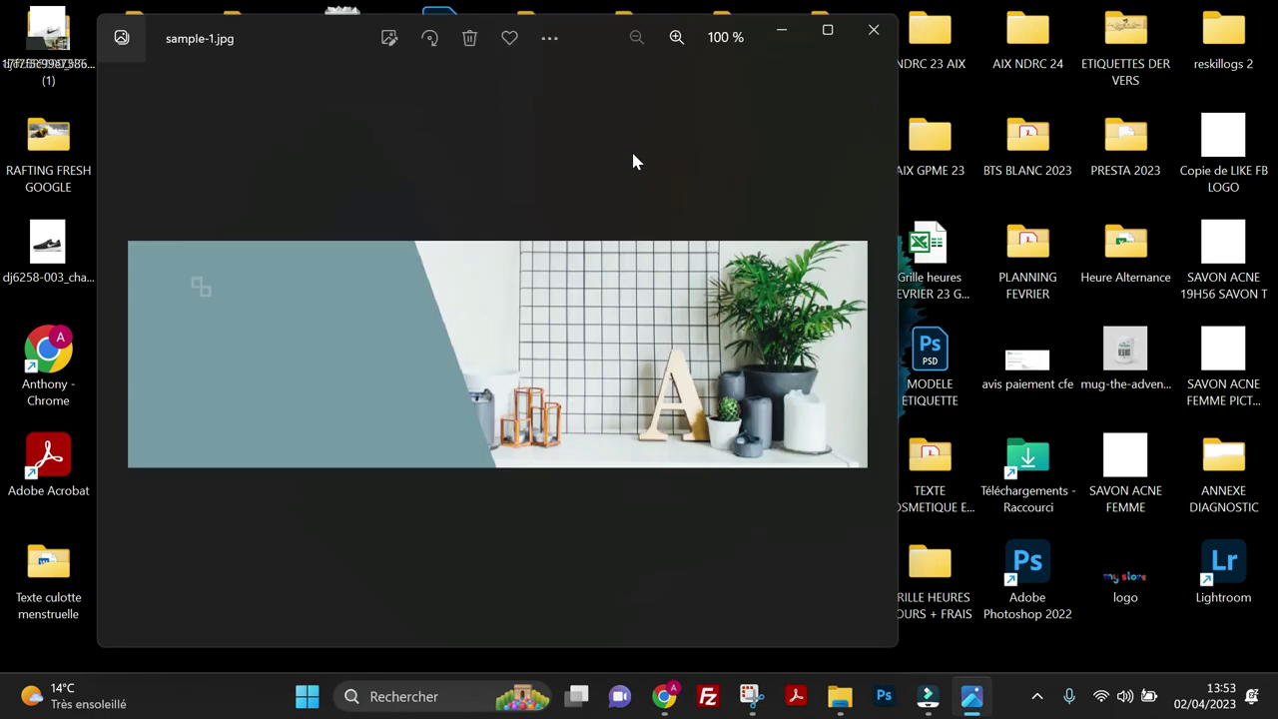
click(873, 31)
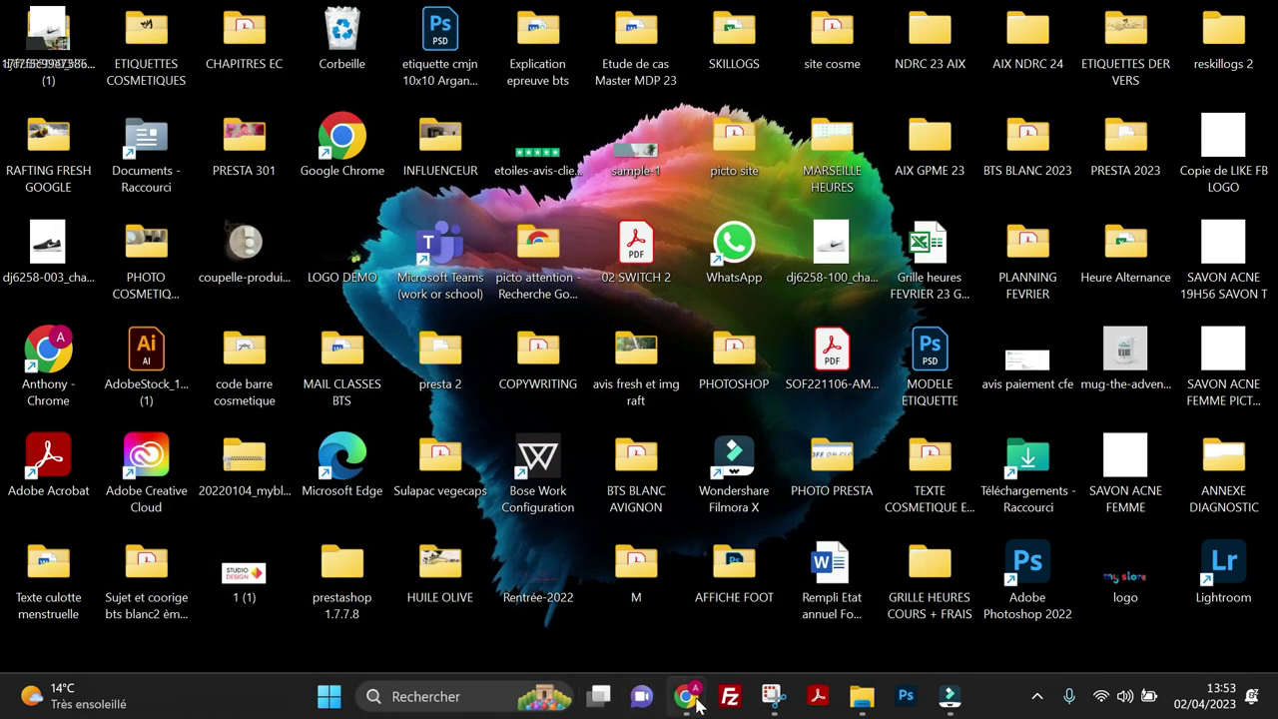
click(697, 704)
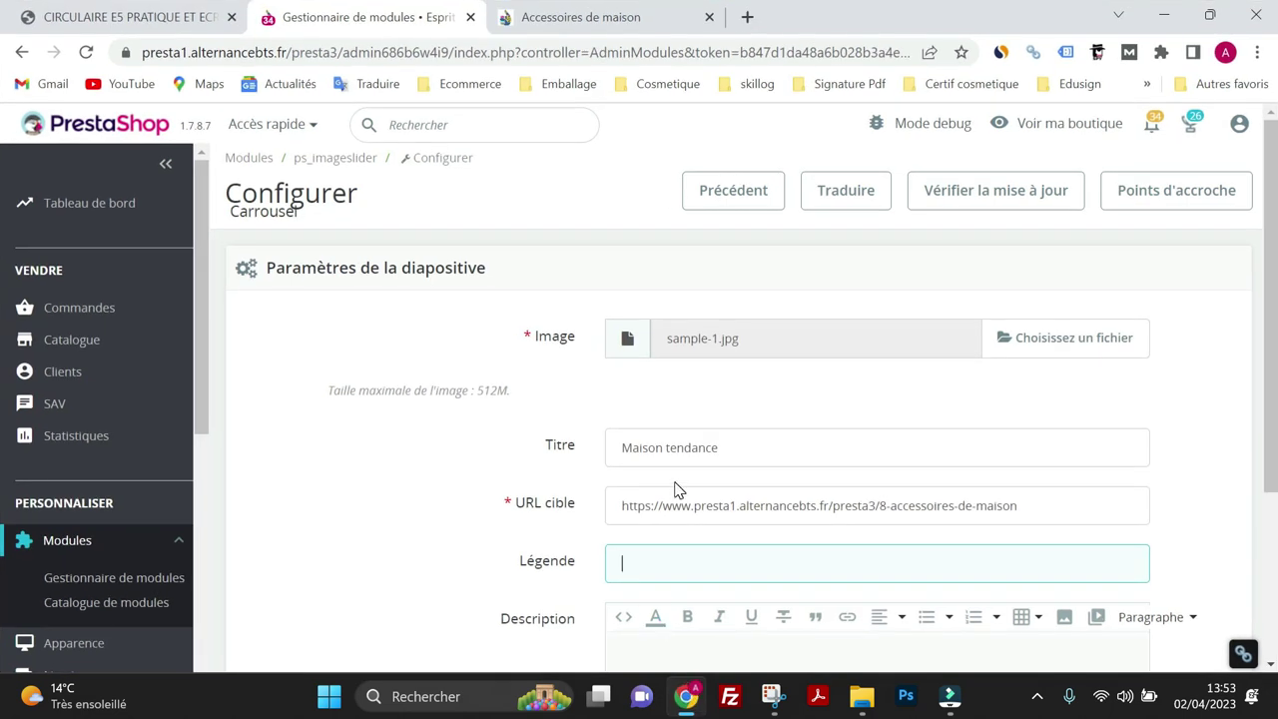
Enter the slide's caption "Un salon avec un plante verte très tendance"
text(Une)
key(BackSpace)
key(BackSpace)
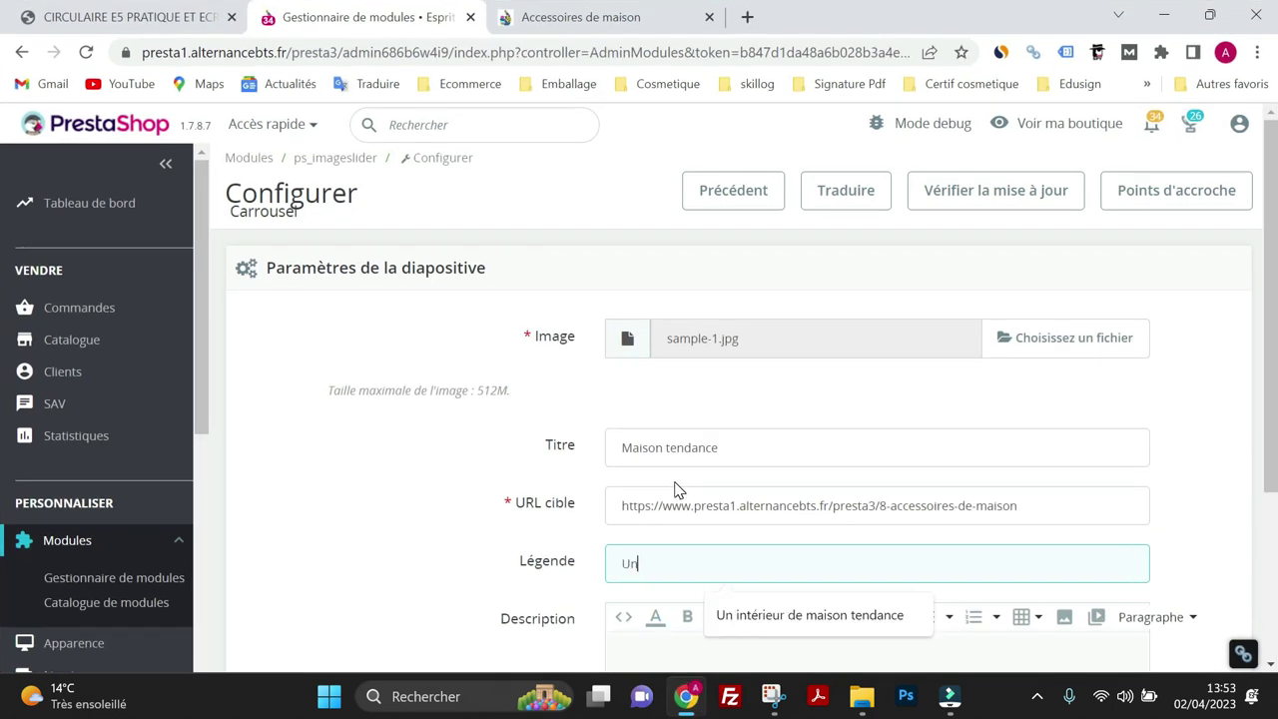
text(salon)
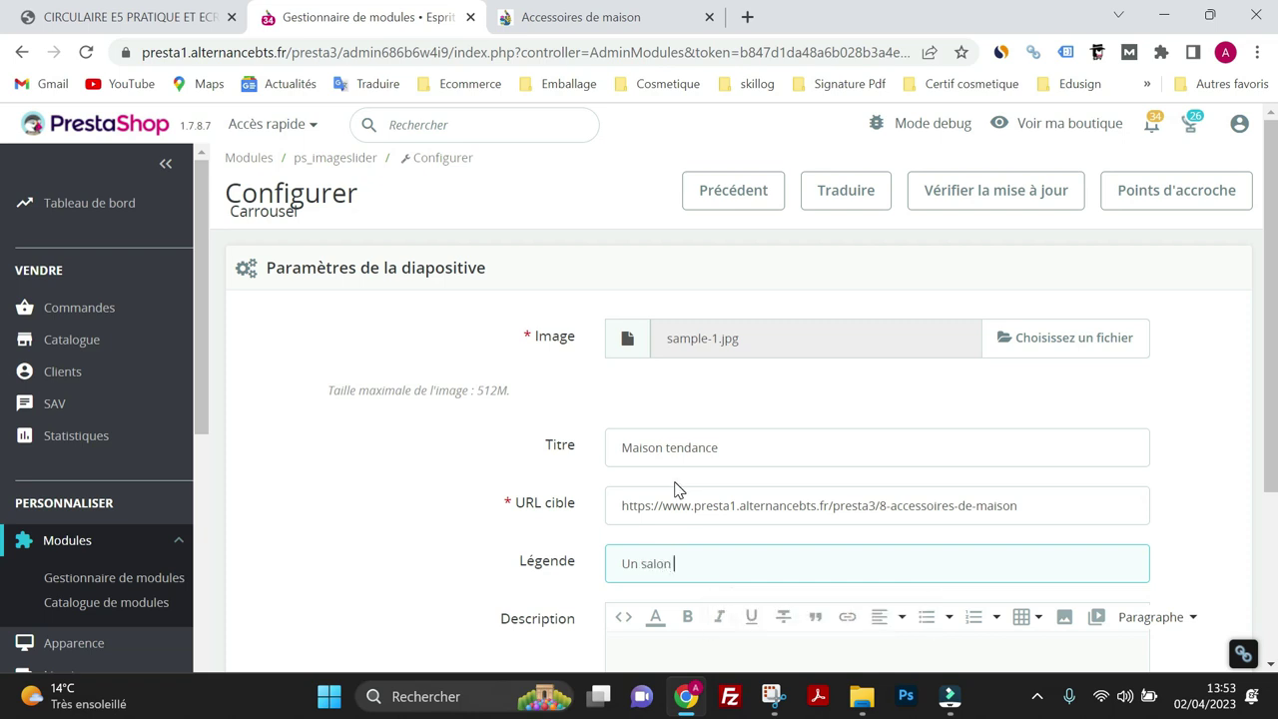
text( avec un plante verte très te)
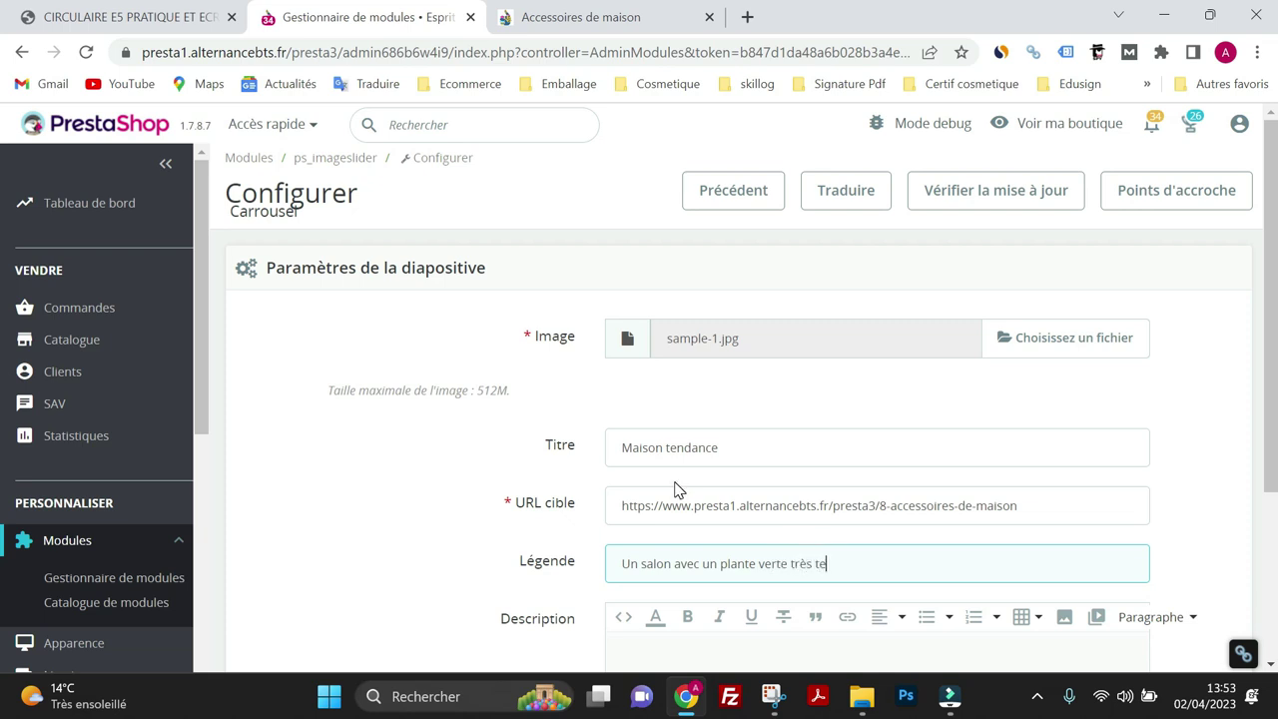
text(ndance)
Write the description "Clique ici : Pour découvrir des accessoires de maison tendance", correcting the misspelled "découvrir" with the spelling suggestion
scroll(675, 489, down, 1)
click(654, 558)
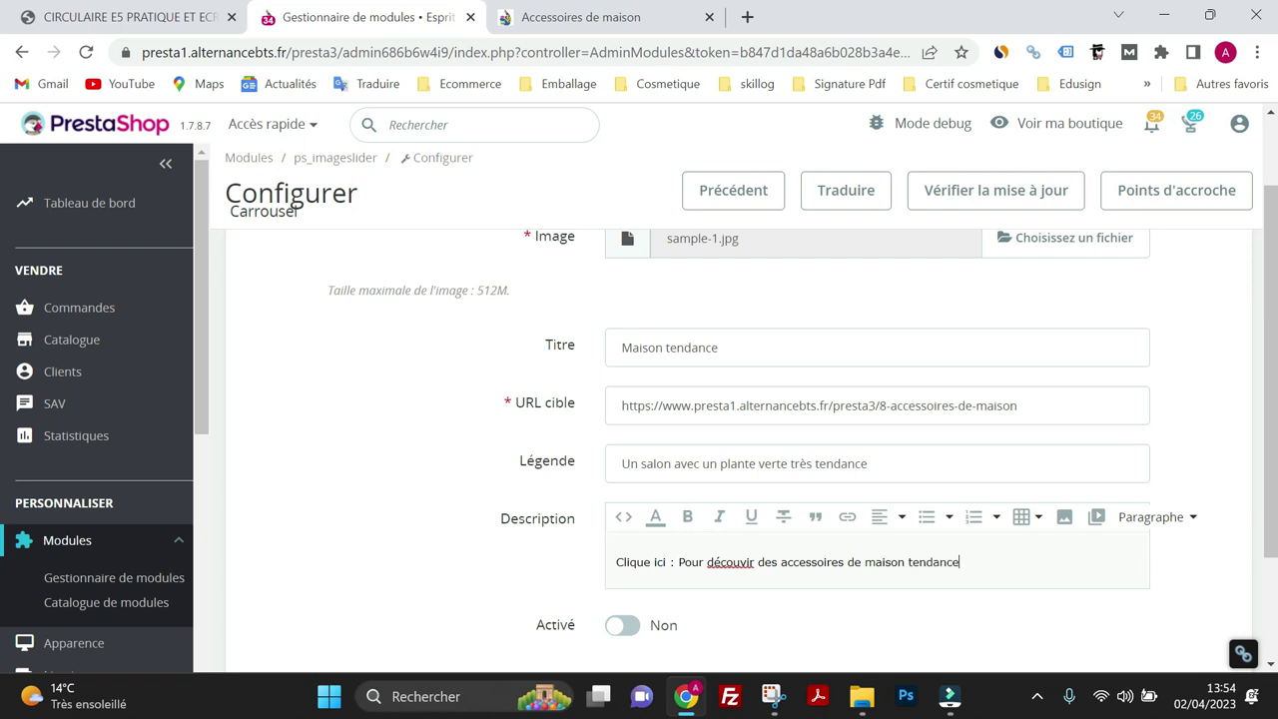
right_click(739, 562)
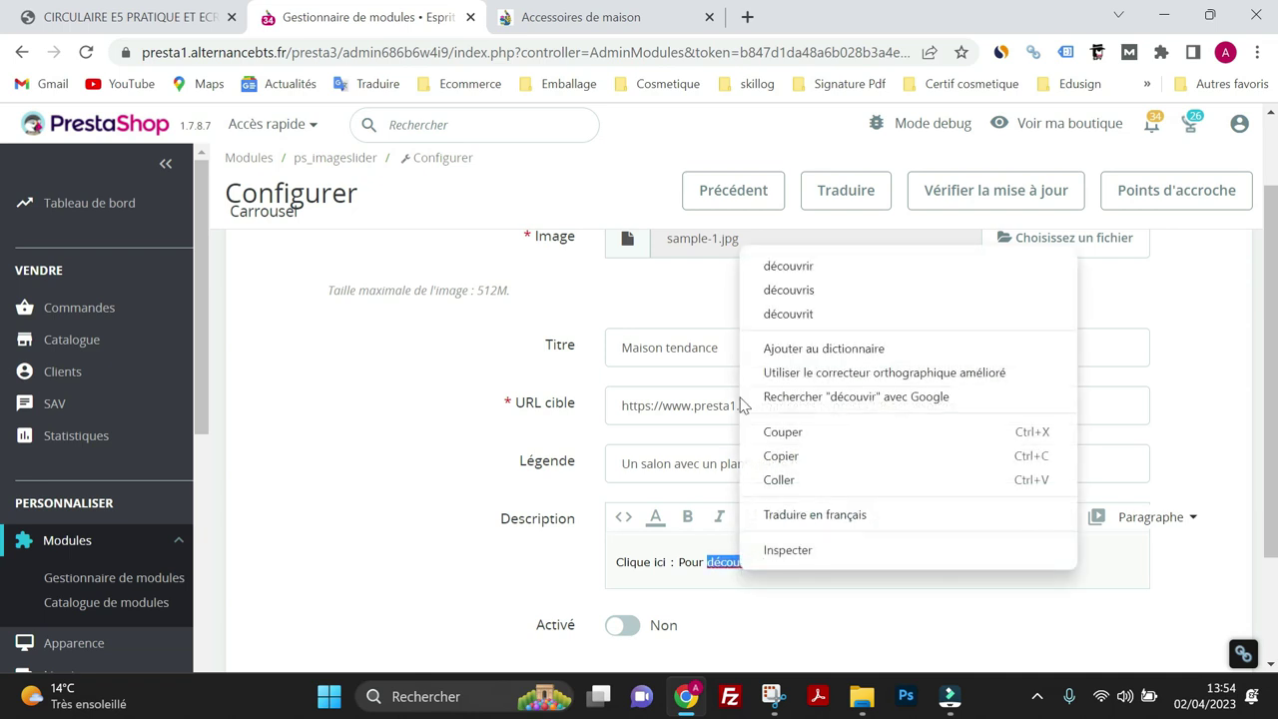
click(776, 265)
Activate the new slide, review its settings and save it
scroll(958, 573, down, 3)
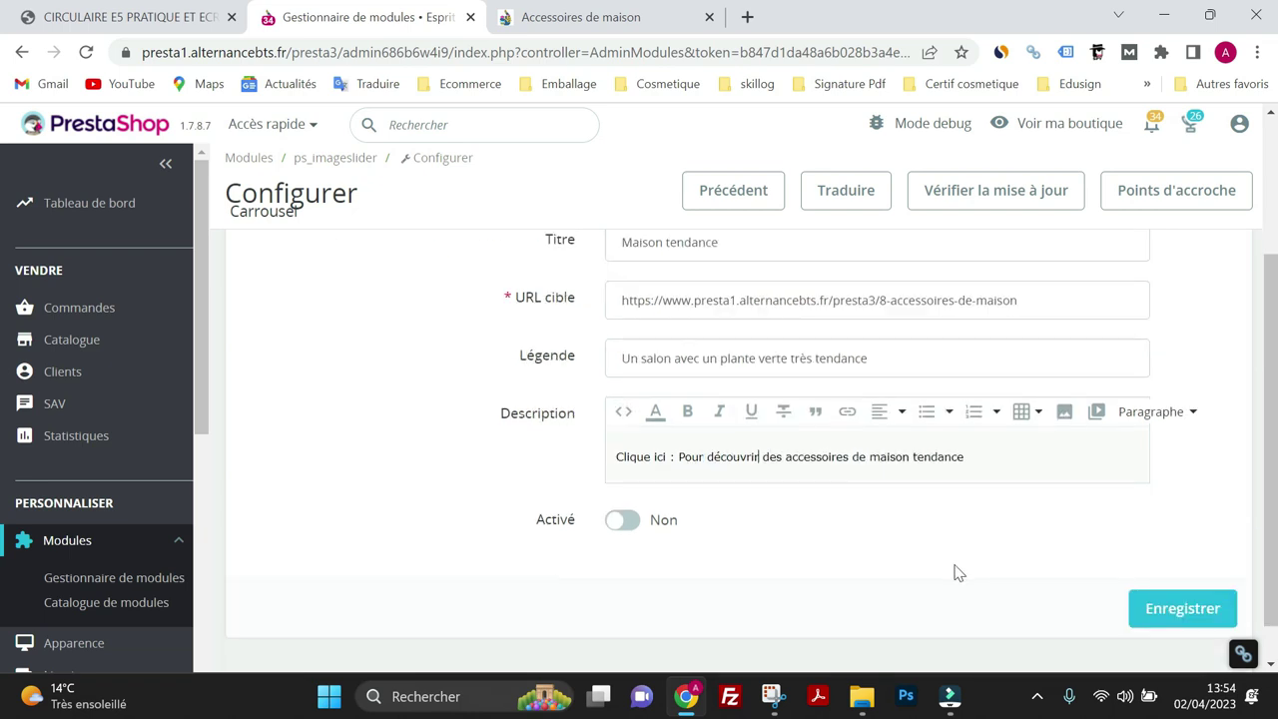
click(625, 478)
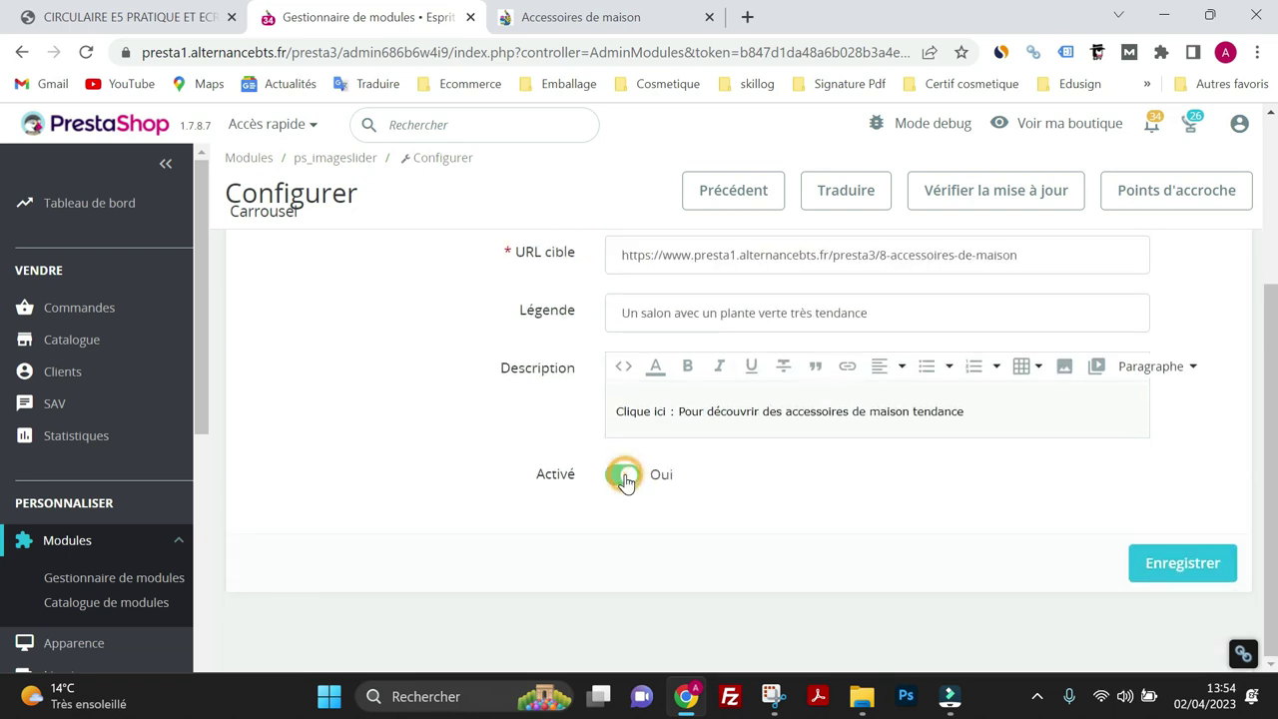
scroll(867, 504, up, 5)
scroll(867, 504, down, 4)
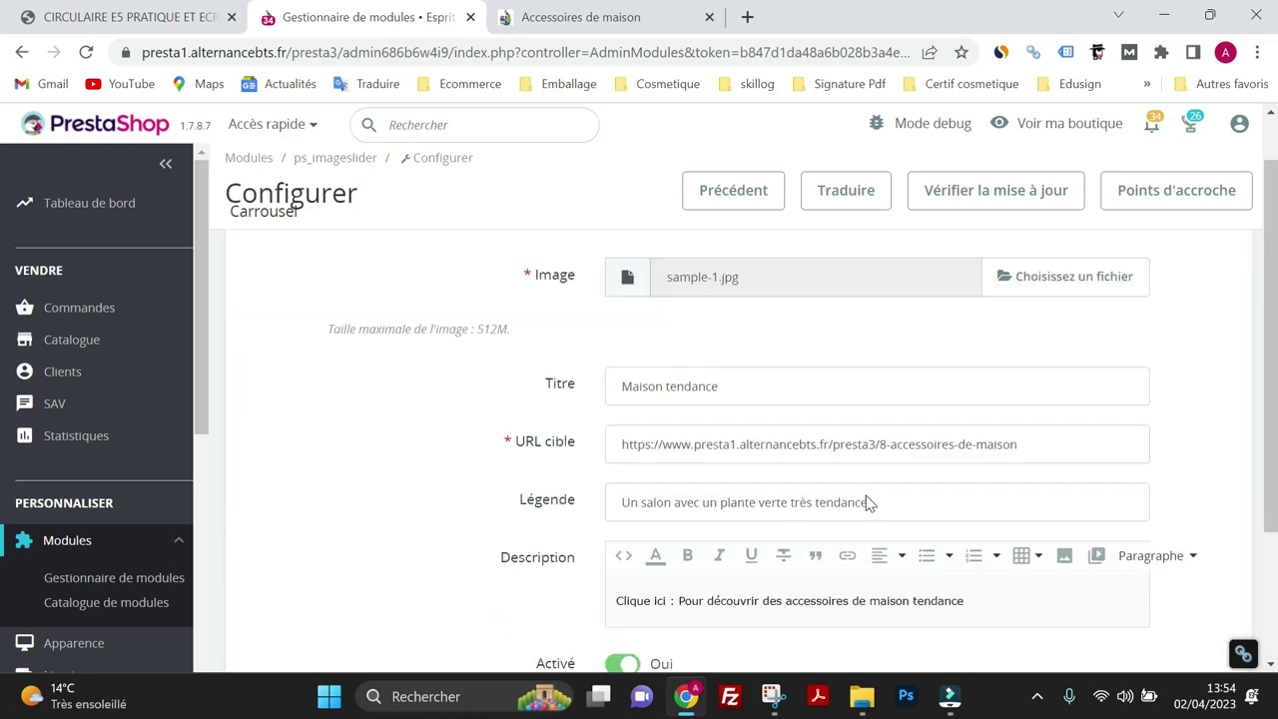
click(1153, 616)
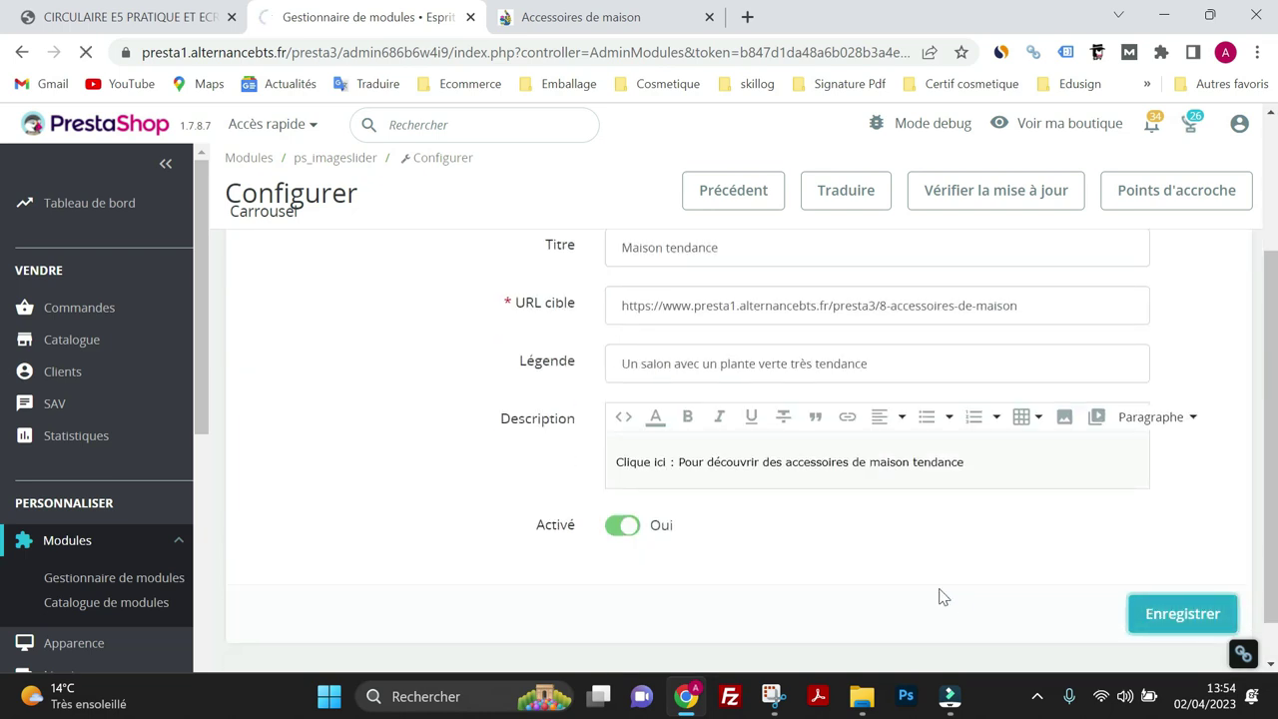
Browse the carousel on the shop's home page to the new Maison tendance slide and test its link
click(584, 15)
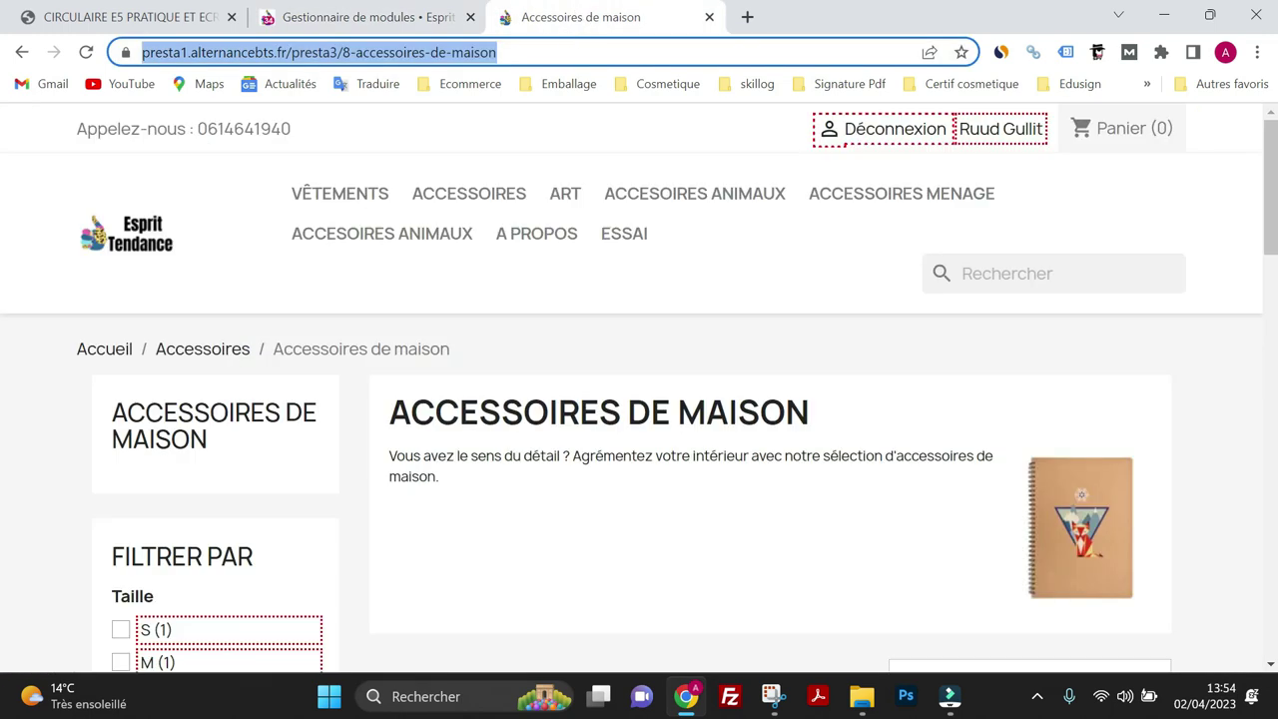
click(147, 221)
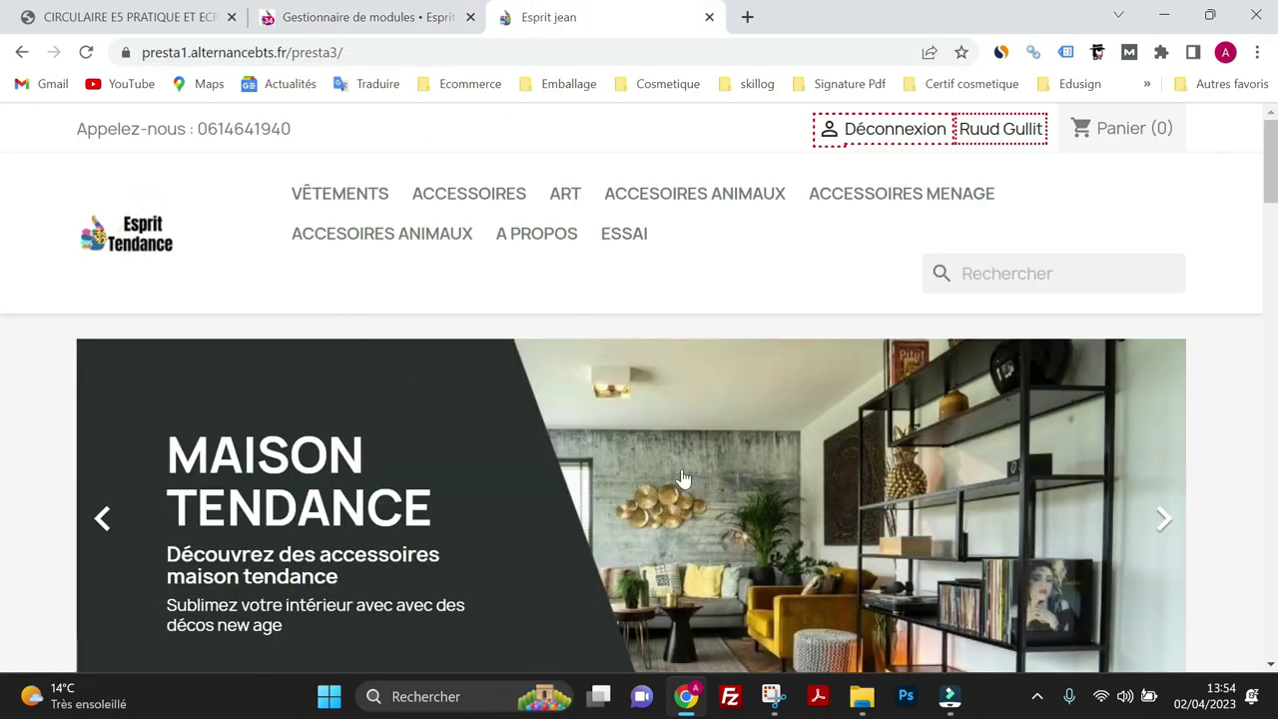
click(1163, 521)
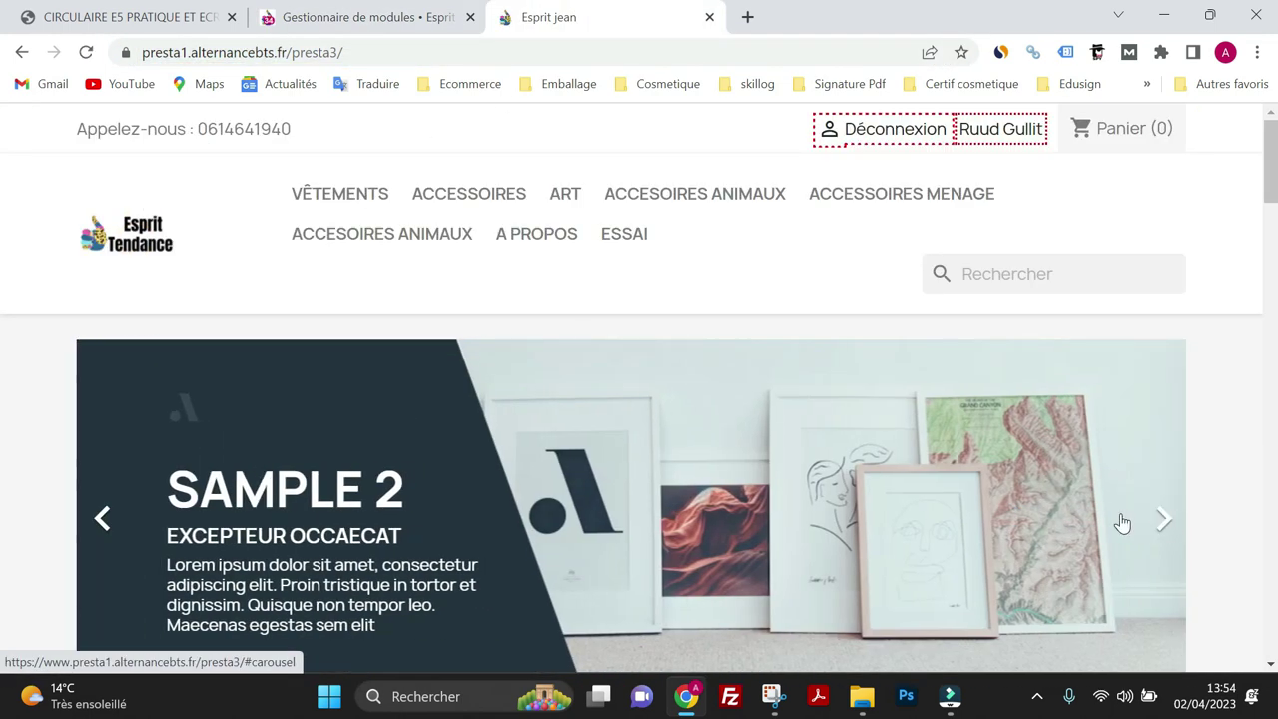
click(1160, 520)
click(1161, 520)
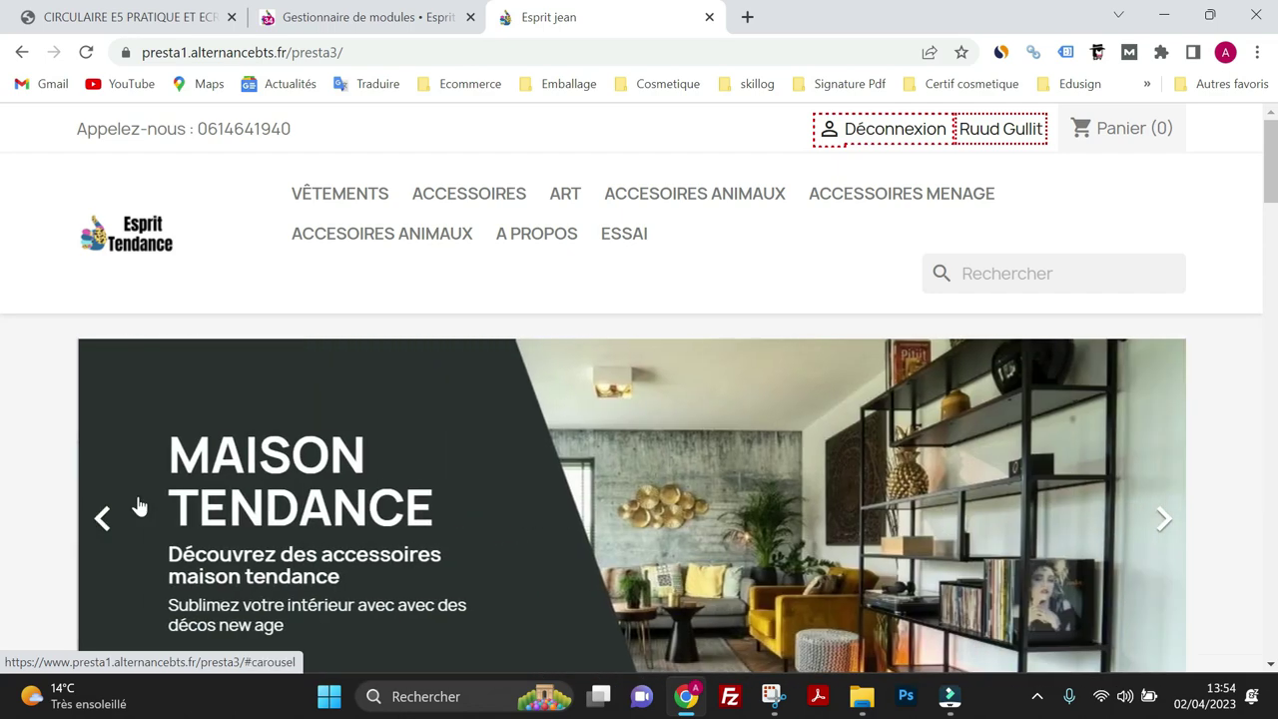
click(99, 521)
scroll(329, 530, down, 1)
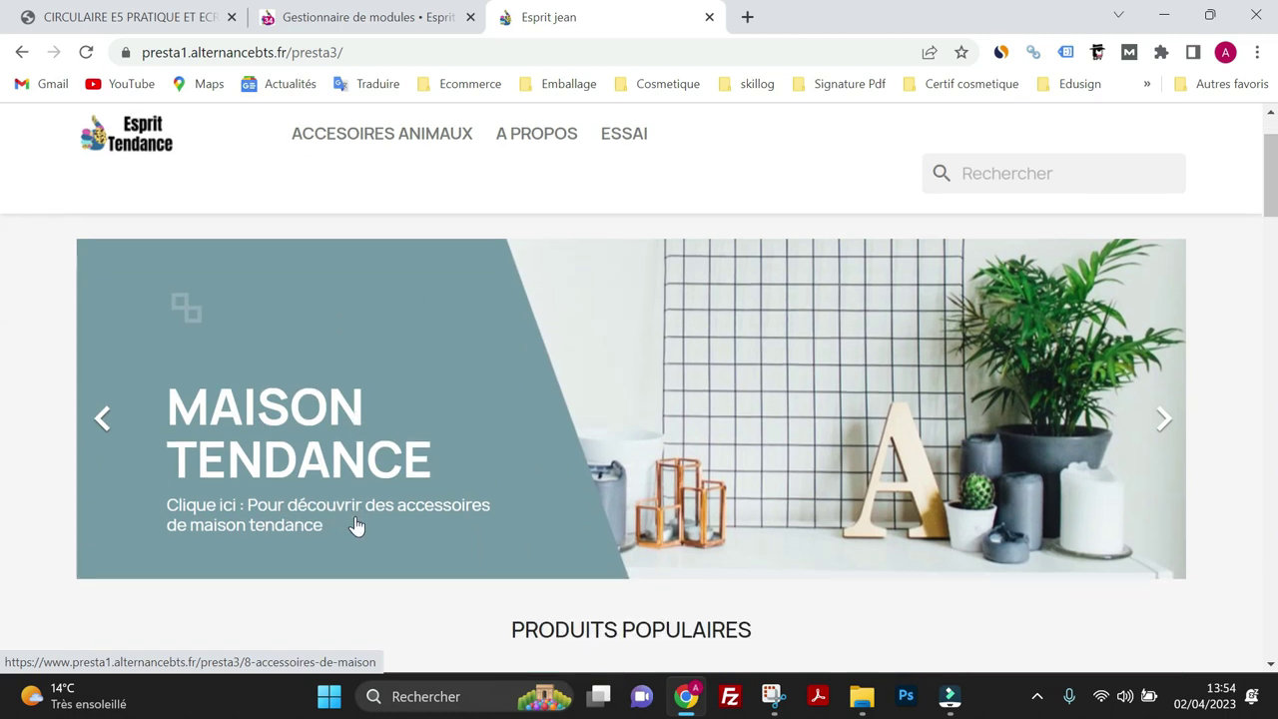
click(544, 418)
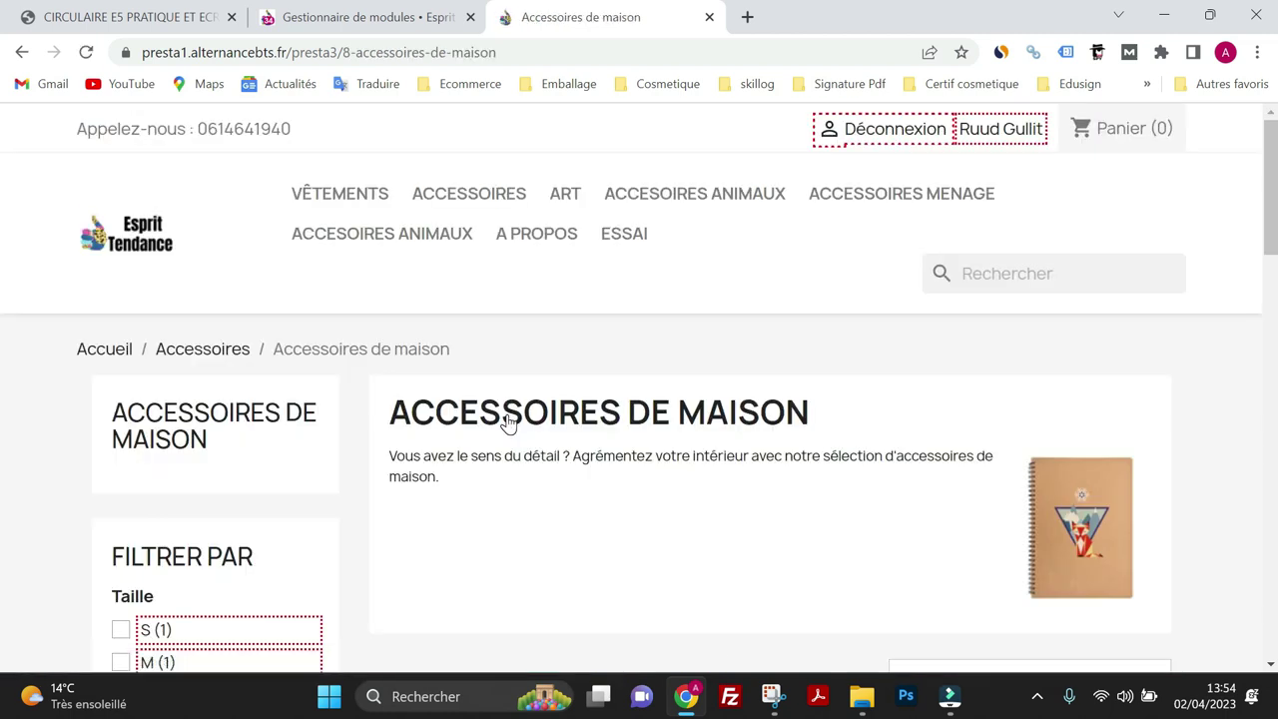
Return to the carousel configuration and bring up the list of slides
click(423, 20)
scroll(818, 539, down, 3)
scroll(816, 526, down, 3)
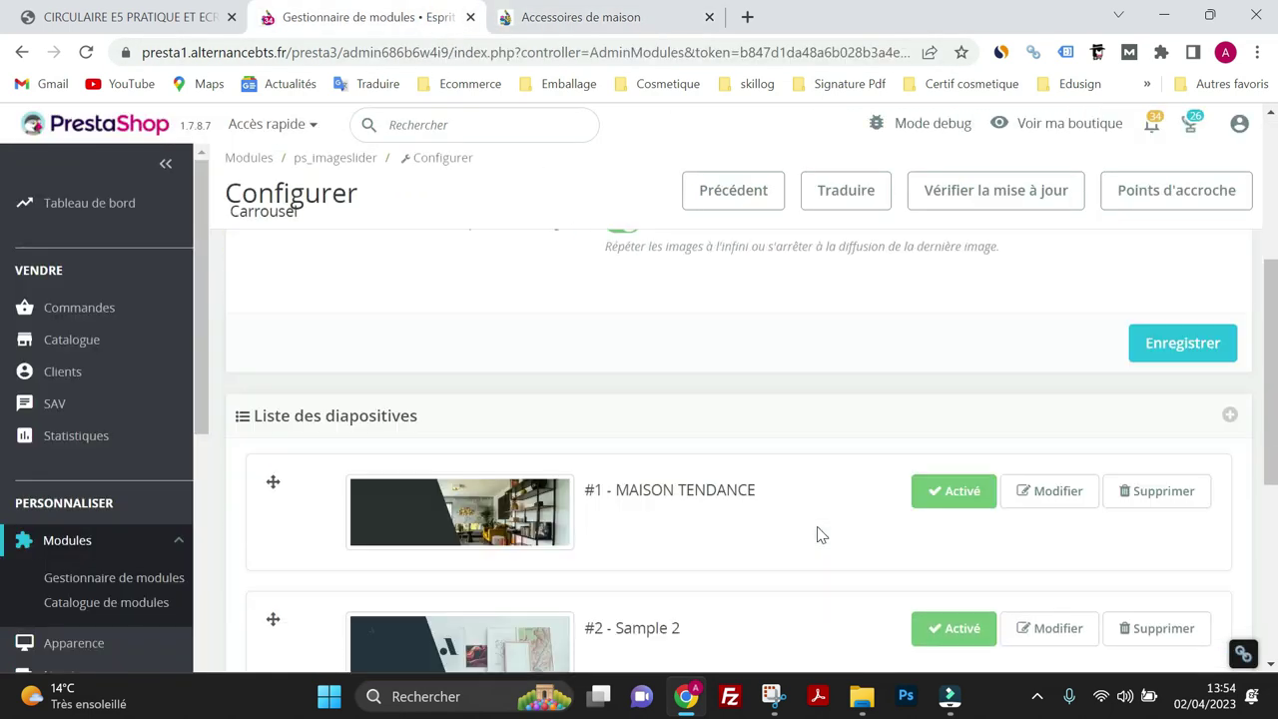